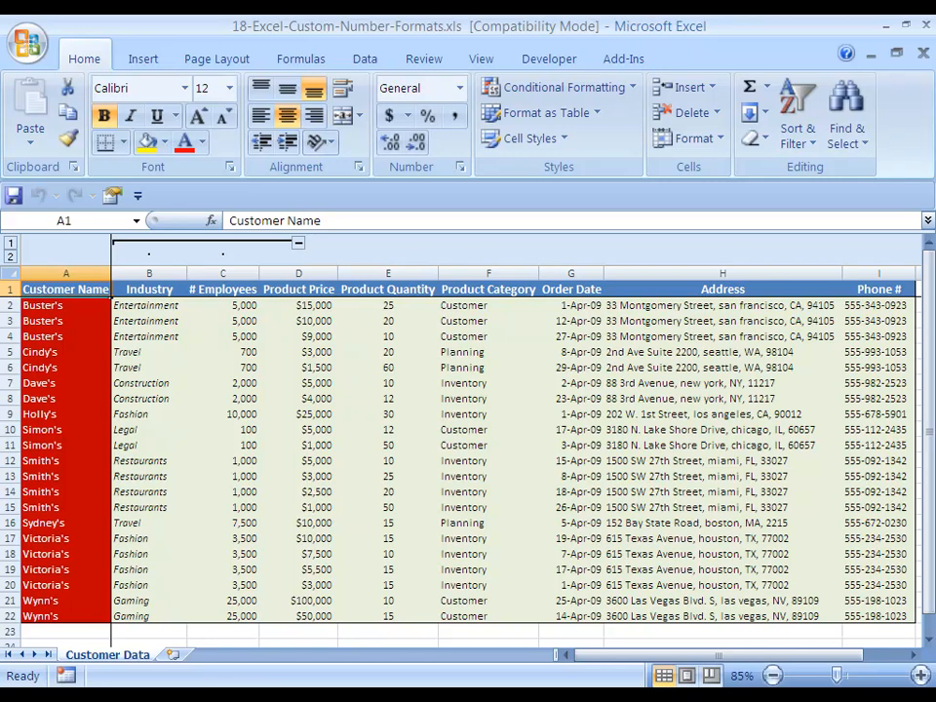
Open the Format Cells dialog for the header cell and step through the number format categories.
{"action": "key", "text": "ctrl+1"}
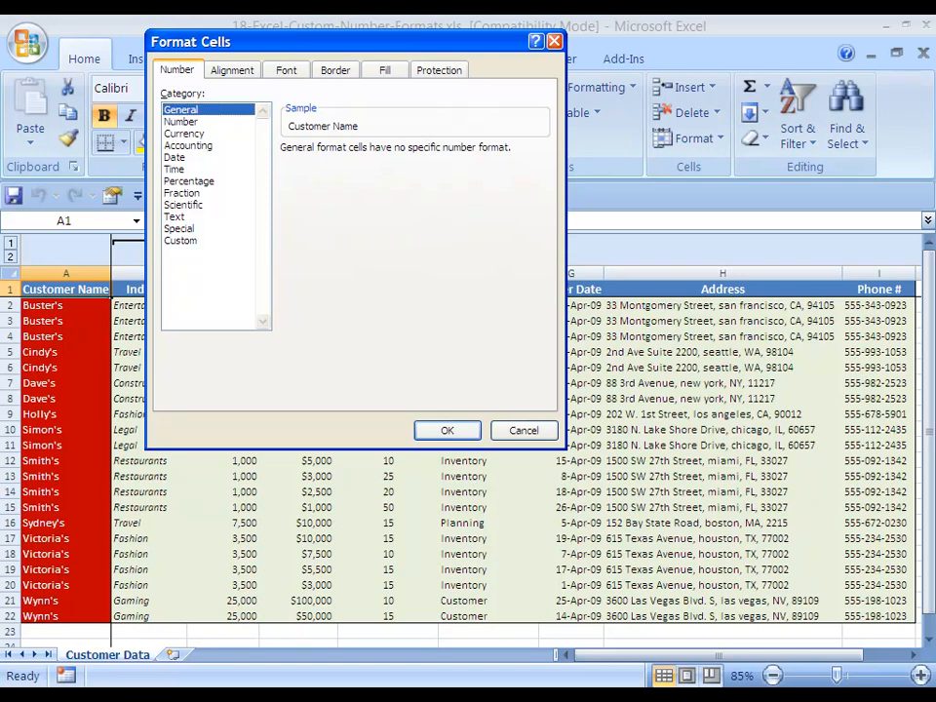
{"action": "key", "text": "Down"}
{"action": "key", "text": "Down"}
{"action": "key", "text": "Down"}
{"action": "key", "text": "Down"}
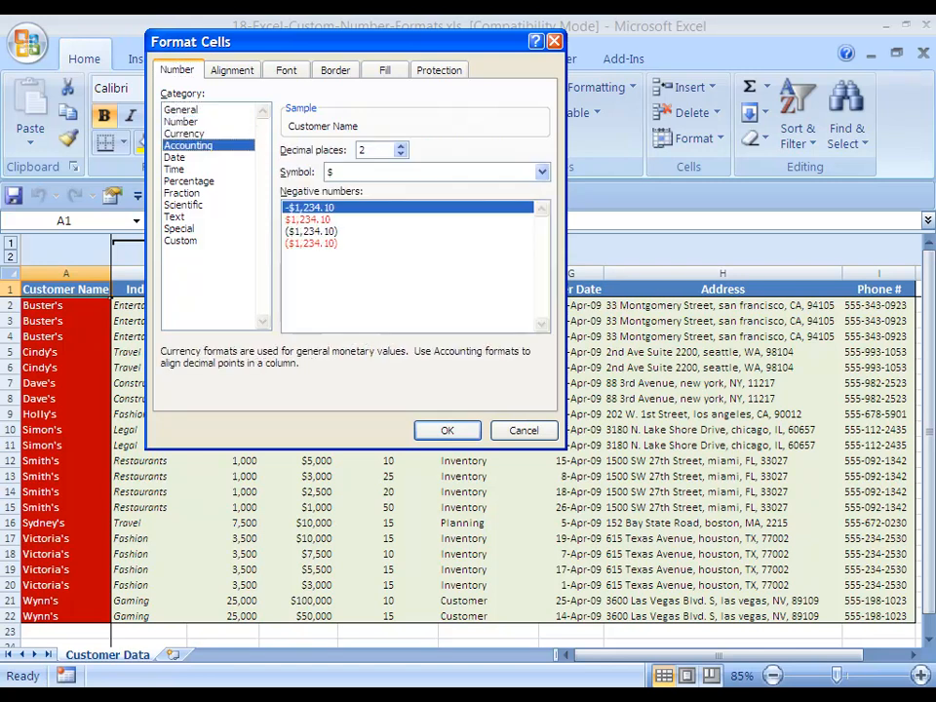
{"action": "key", "text": "Down"}
{"action": "key", "text": "Down"}
{"action": "key", "text": "Down"}
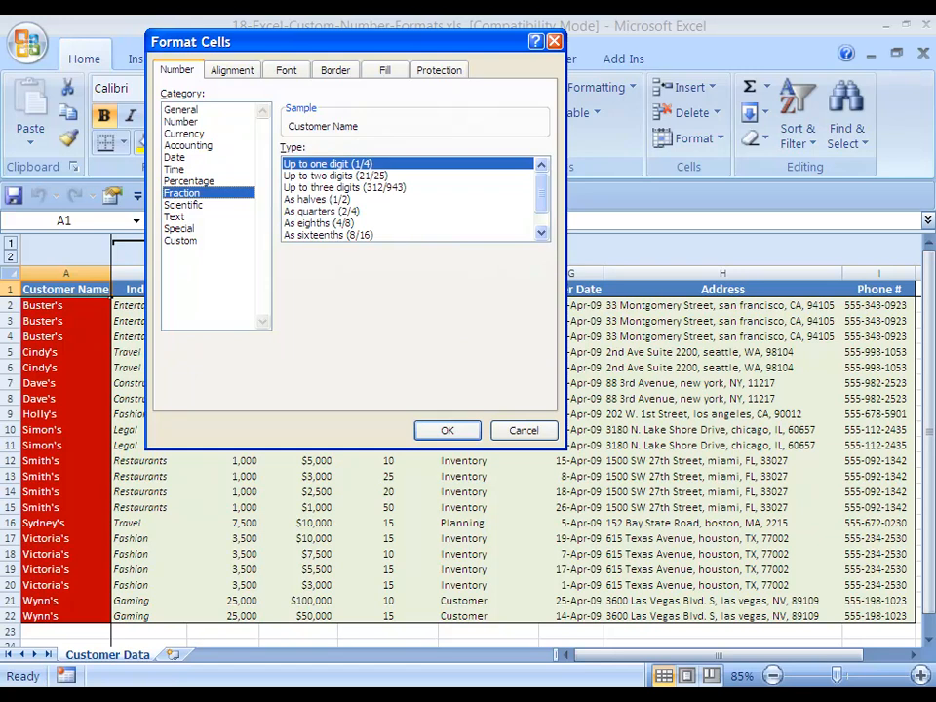
{"action": "key", "text": "Up"}
{"action": "key", "text": "Down"}
{"action": "key", "text": "Up"}
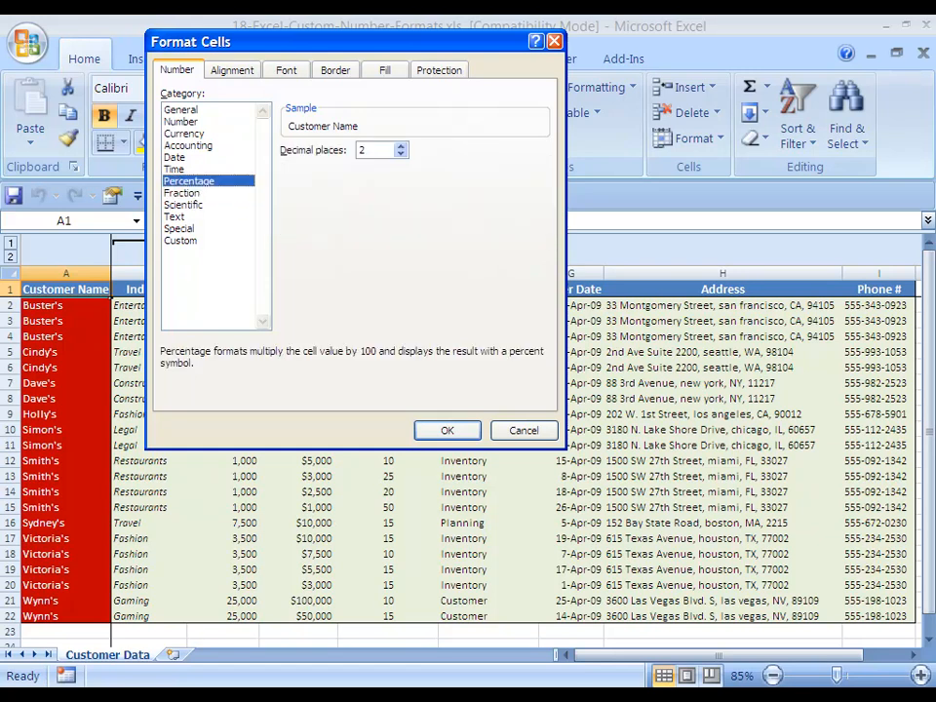
{"action": "key", "text": "Up"}
{"action": "key", "text": "Up"}
{"action": "key", "text": "Up"}
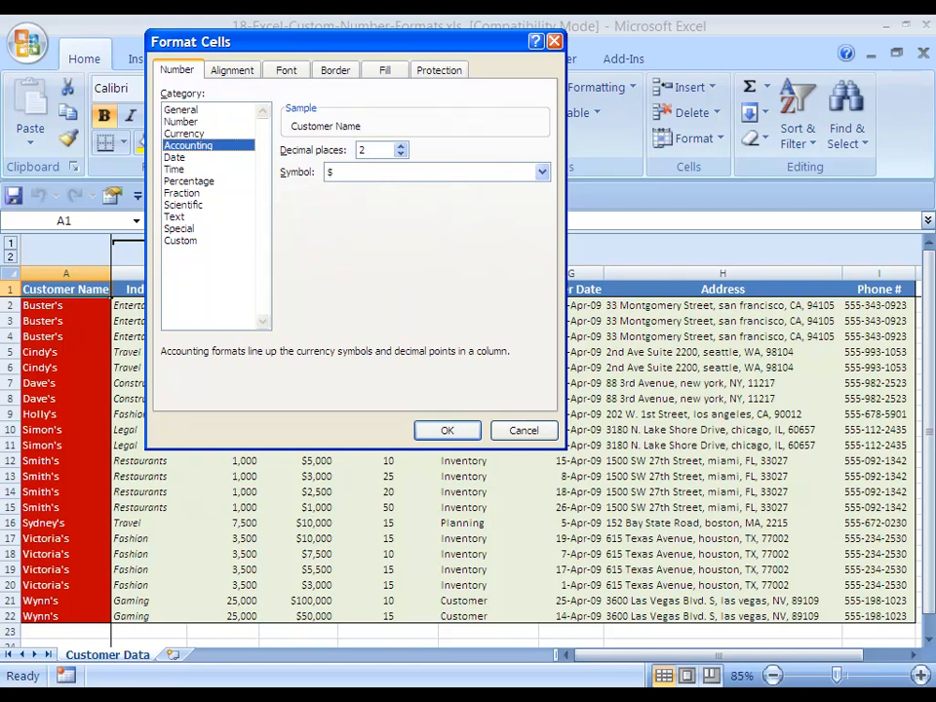
Browse the list of existing custom number format codes, then close the dialog.
{"action": "key", "text": "Down"}
{"action": "key", "text": "Down"}
{"action": "key", "text": "Down"}
{"action": "key", "text": "Down"}
{"action": "key", "text": "Down"}
{"action": "key", "text": "Down"}
{"action": "key", "text": "Down"}
{"action": "key", "text": "Down"}
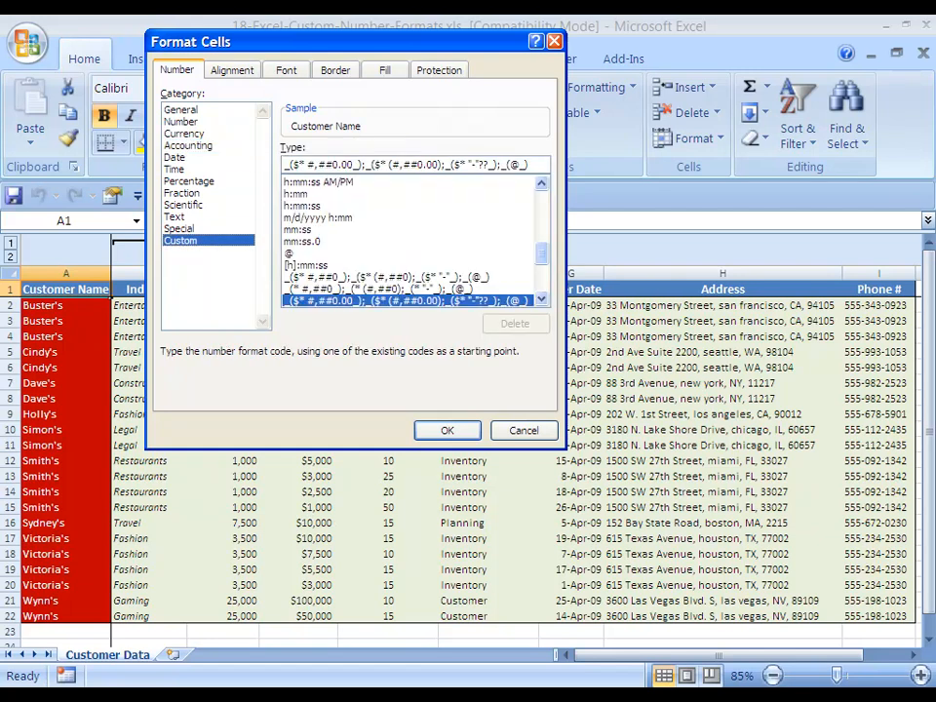
{"action": "scroll", "coordinate": [409, 241], "scroll_direction": "up", "scroll_amount": 10}
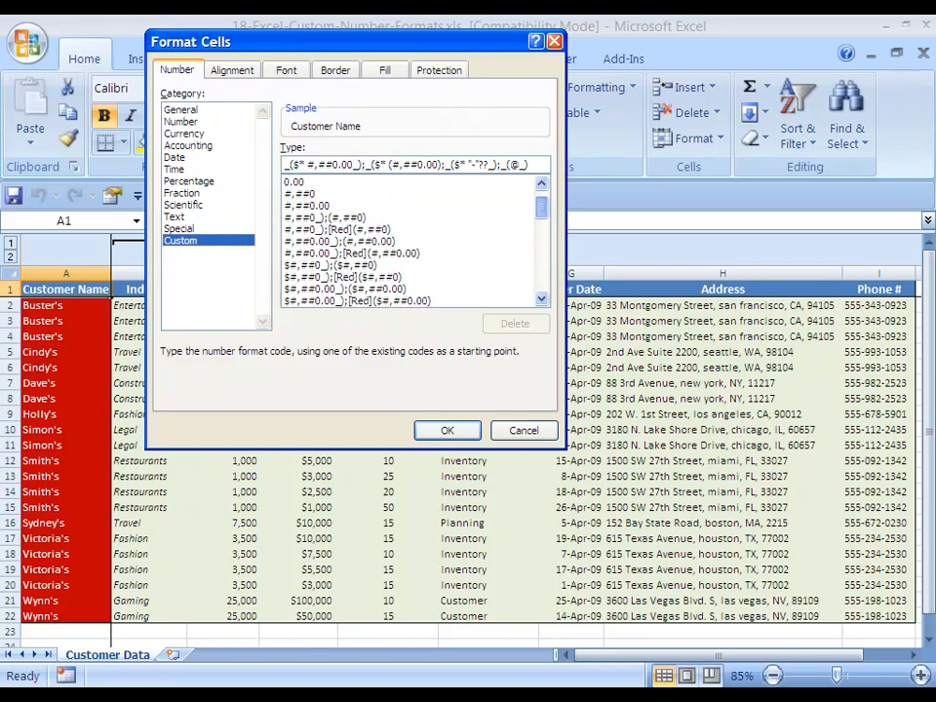
{"action": "scroll", "coordinate": [409, 240], "scroll_direction": "down", "scroll_amount": 3}
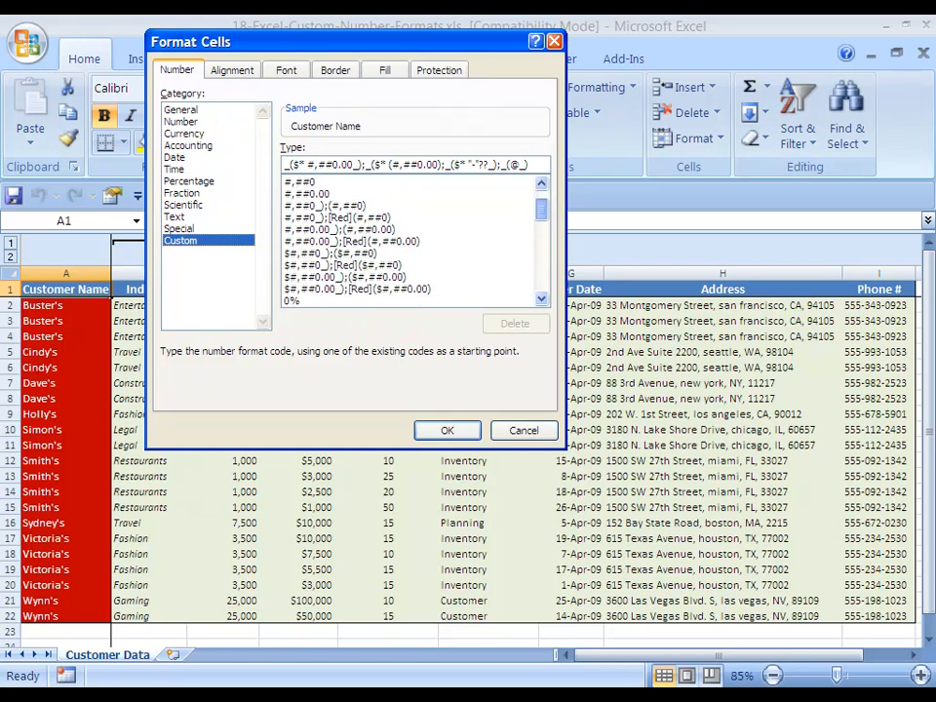
{"action": "scroll", "coordinate": [410, 241], "scroll_direction": "up", "scroll_amount": 1}
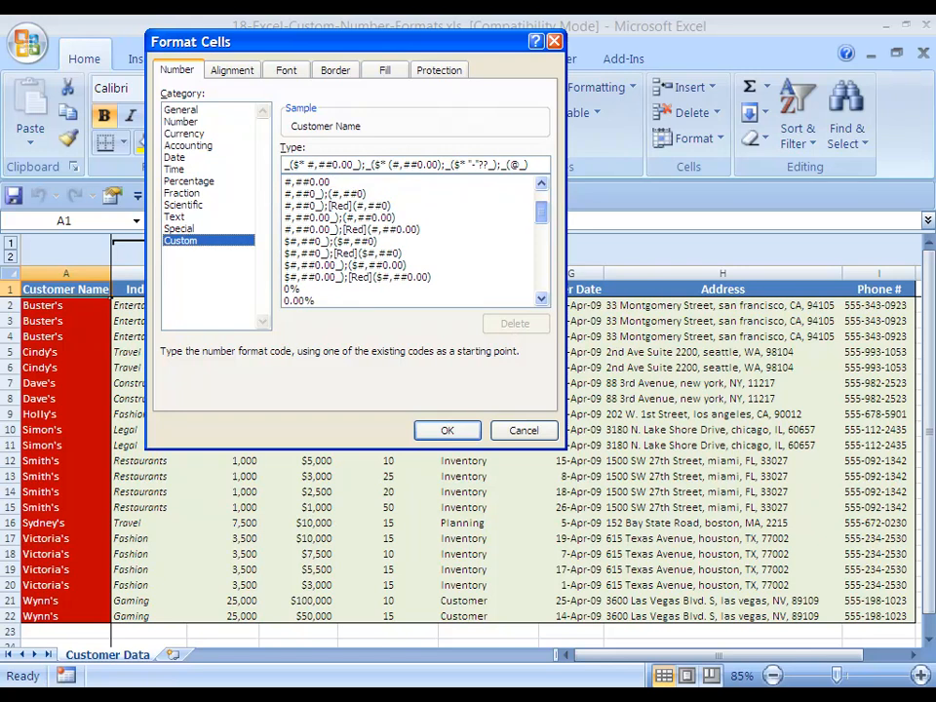
{"action": "scroll", "coordinate": [410, 240], "scroll_direction": "down", "scroll_amount": 4}
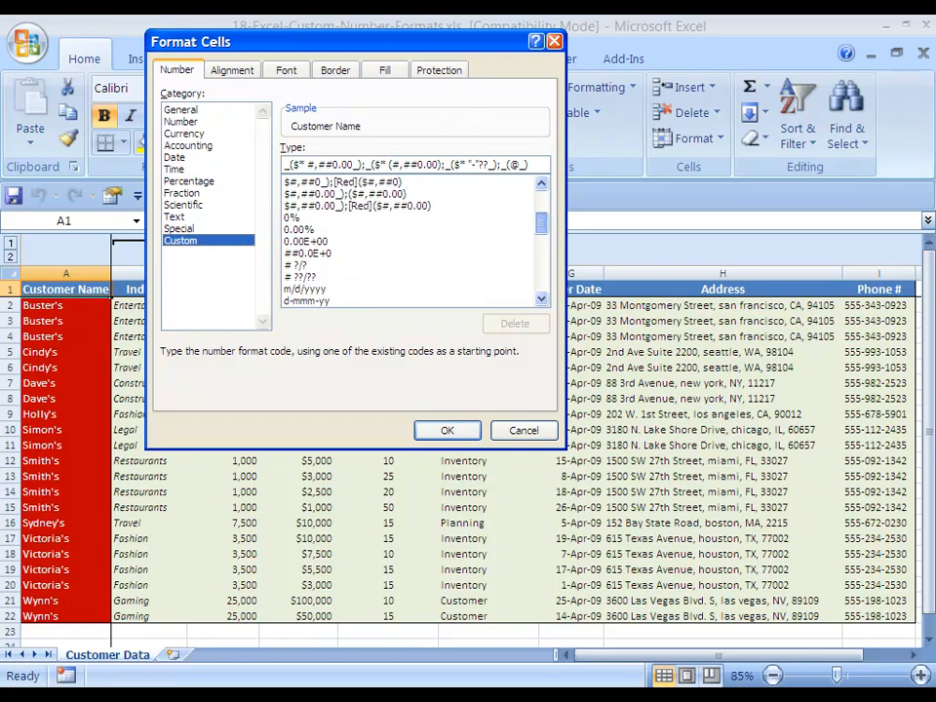
{"action": "scroll", "coordinate": [410, 241], "scroll_direction": "down", "scroll_amount": 5}
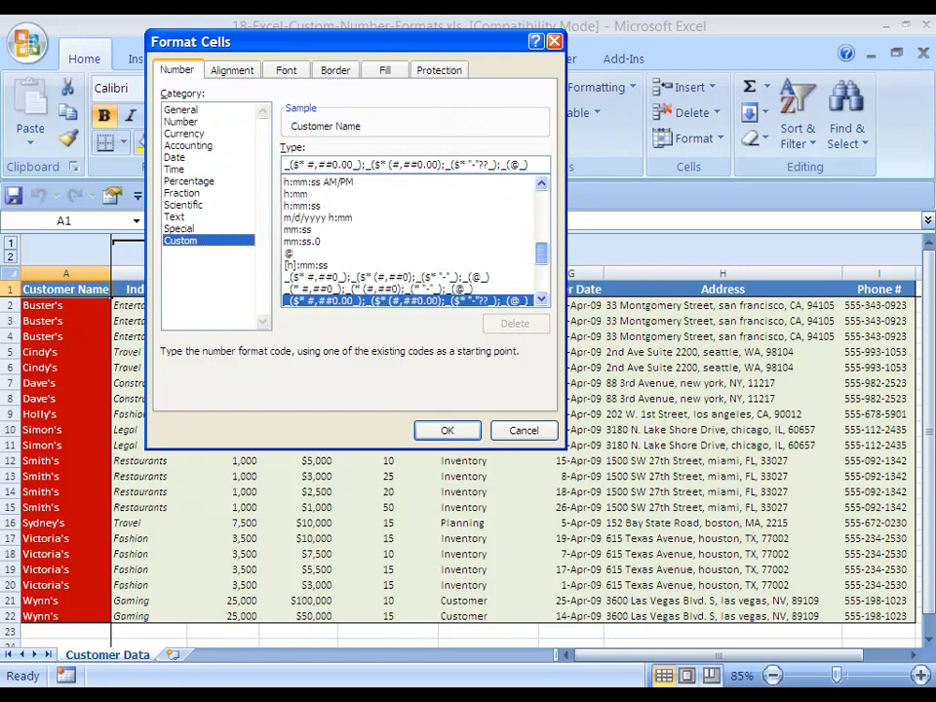
{"action": "scroll", "coordinate": [409, 241], "scroll_direction": "down", "scroll_amount": 1}
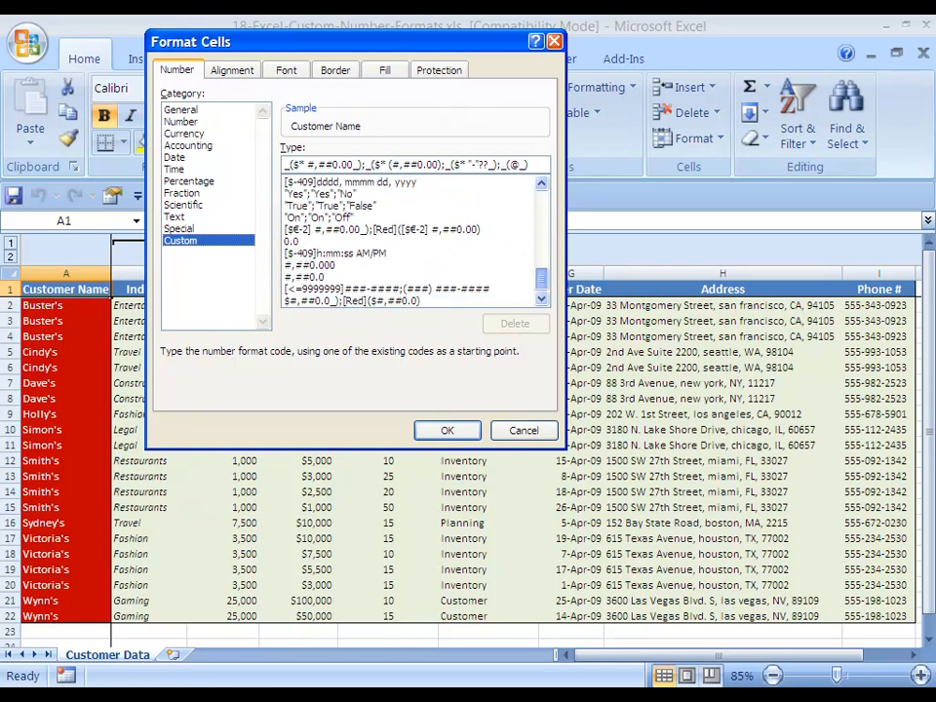
{"action": "scroll", "coordinate": [410, 241], "scroll_direction": "up", "scroll_amount": 12}
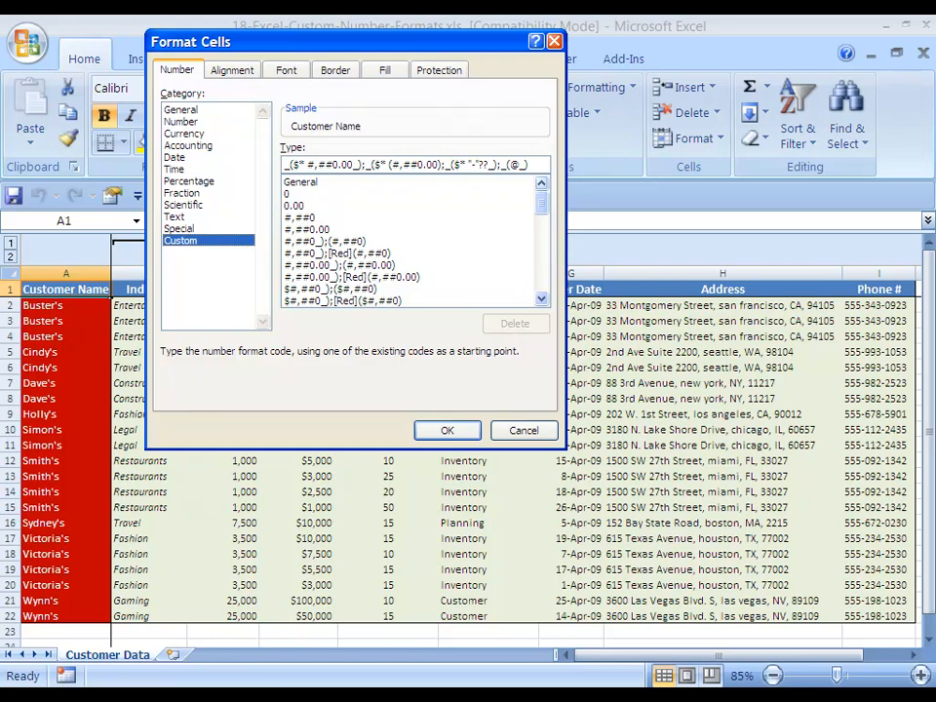
{"action": "key", "text": "Escape"}
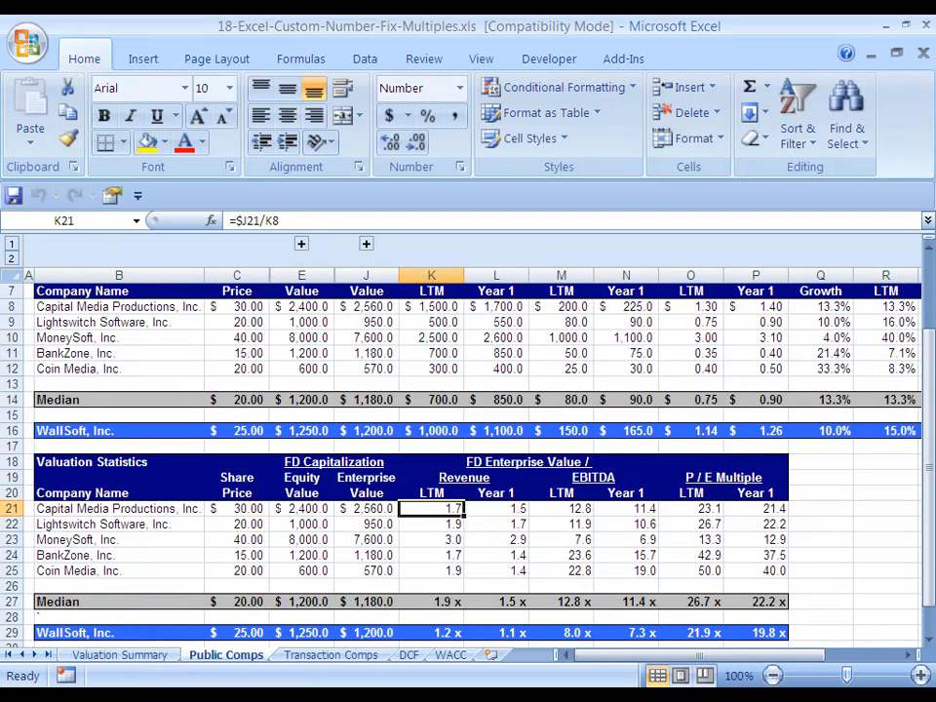
Inspect the number formats of the revenue, median and LTM multiple cells in the Public Comps sheet.
{"action": "key", "text": "Up"}
{"action": "key", "text": "Up"}
{"action": "key", "text": "Up"}
{"action": "key", "text": "Up"}
{"action": "key", "text": "Up"}
{"action": "key", "text": "Up"}
{"action": "key", "text": "Up"}
{"action": "key", "text": "Up"}
{"action": "key", "text": "Up"}
{"action": "key", "text": "Up"}
{"action": "key", "text": "Up"}
{"action": "key", "text": "Up"}
{"action": "key", "text": "Up"}
{"action": "key", "text": "Up"}
{"action": "key", "text": "Up"}
{"action": "key", "text": "Up"}
{"action": "key", "text": "Up"}
{"action": "key", "text": "Up"}
{"action": "key", "text": "Up"}
{"action": "key", "text": "Up"}
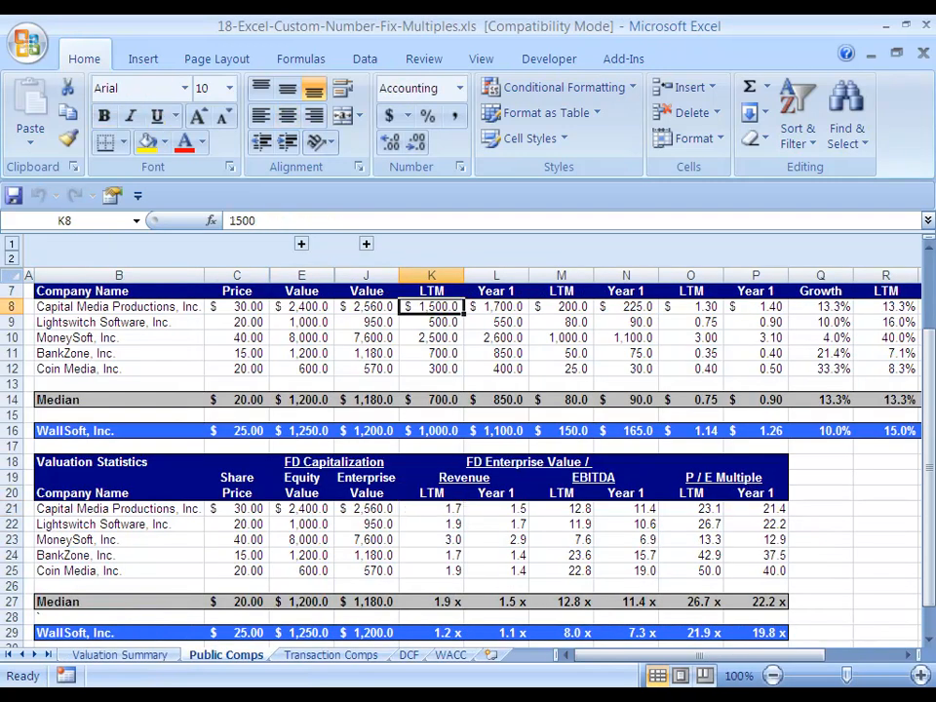
{"action": "key", "text": "Down"}
{"action": "key", "text": "Down"}
{"action": "key", "text": "Down"}
{"action": "key", "text": "Down"}
{"action": "key", "text": "Down"}
{"action": "key", "text": "Down"}
{"action": "key", "text": "Down"}
{"action": "key", "text": "Down"}
{"action": "key", "text": "Down"}
{"action": "key", "text": "Down"}
{"action": "key", "text": "Down"}
{"action": "key", "text": "Down"}
{"action": "key", "text": "Down"}
{"action": "key", "text": "Down"}
{"action": "key", "text": "Down"}
{"action": "key", "text": "Down"}
{"action": "key", "text": "Down"}
{"action": "key", "text": "Down"}
{"action": "key", "text": "Down"}
{"action": "key", "text": "Down"}
{"action": "key", "text": "Down"}
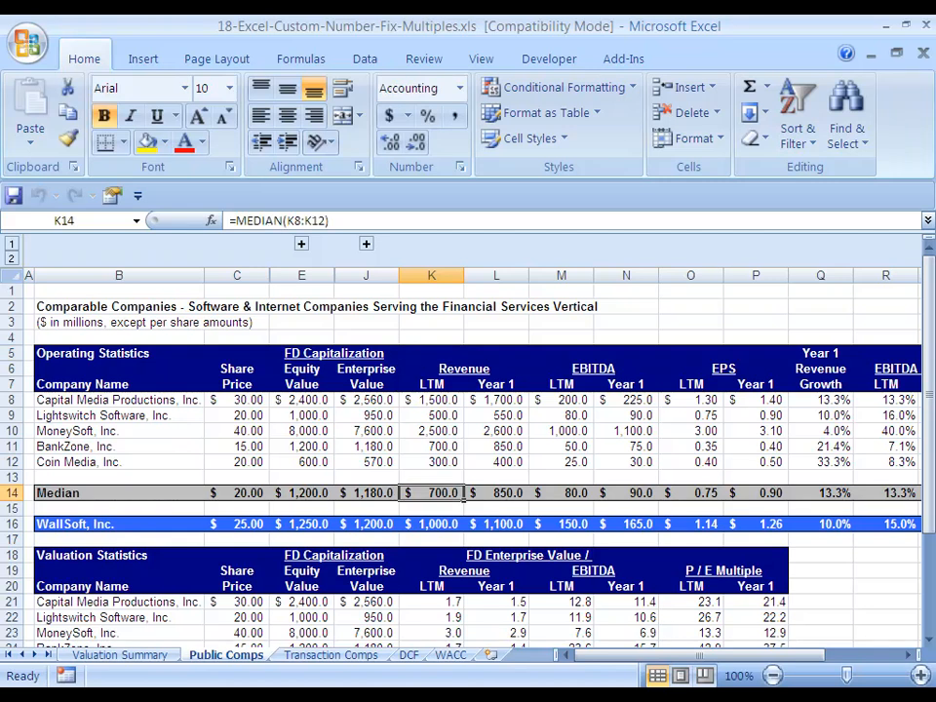
{"action": "key", "text": "Down"}
{"action": "key", "text": "Down"}
{"action": "key", "text": "Down"}
{"action": "key", "text": "Up"}
{"action": "key", "text": "Up"}
{"action": "key", "text": "Up"}
{"action": "key", "text": "Up"}
{"action": "key", "text": "Up"}
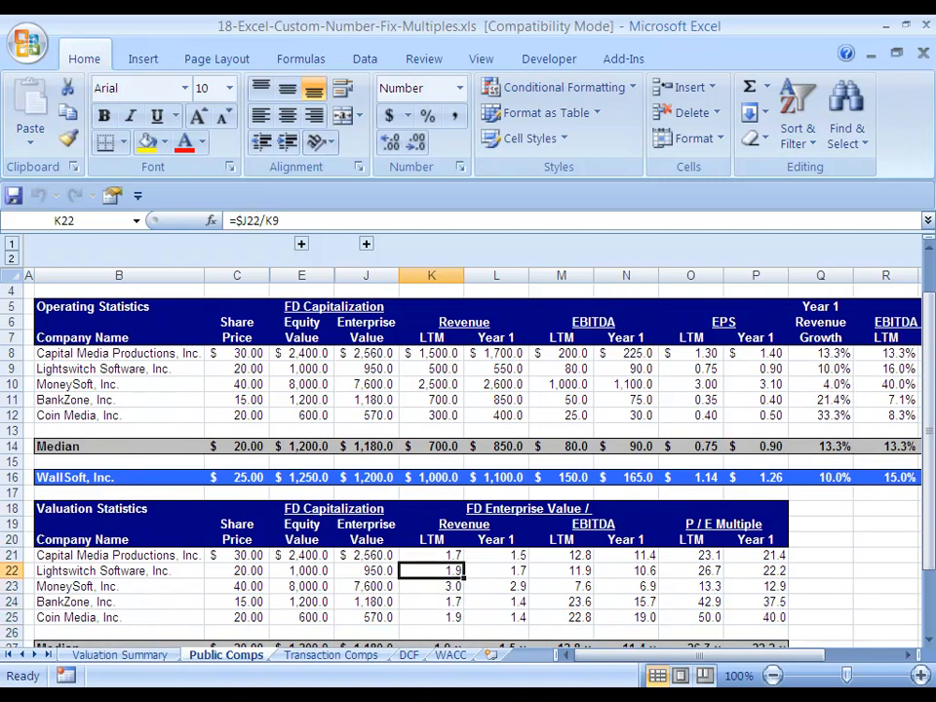
{"action": "key", "text": "Down"}
{"action": "key", "text": "Down"}
{"action": "key", "text": "Down"}
{"action": "key", "text": "Down"}
{"action": "key", "text": "Down"}
{"action": "key", "text": "Down"}
{"action": "key", "text": "Down"}
{"action": "key", "text": "Down"}
{"action": "key", "text": "Down"}
{"action": "key", "text": "Down"}
{"action": "key", "text": "Down"}
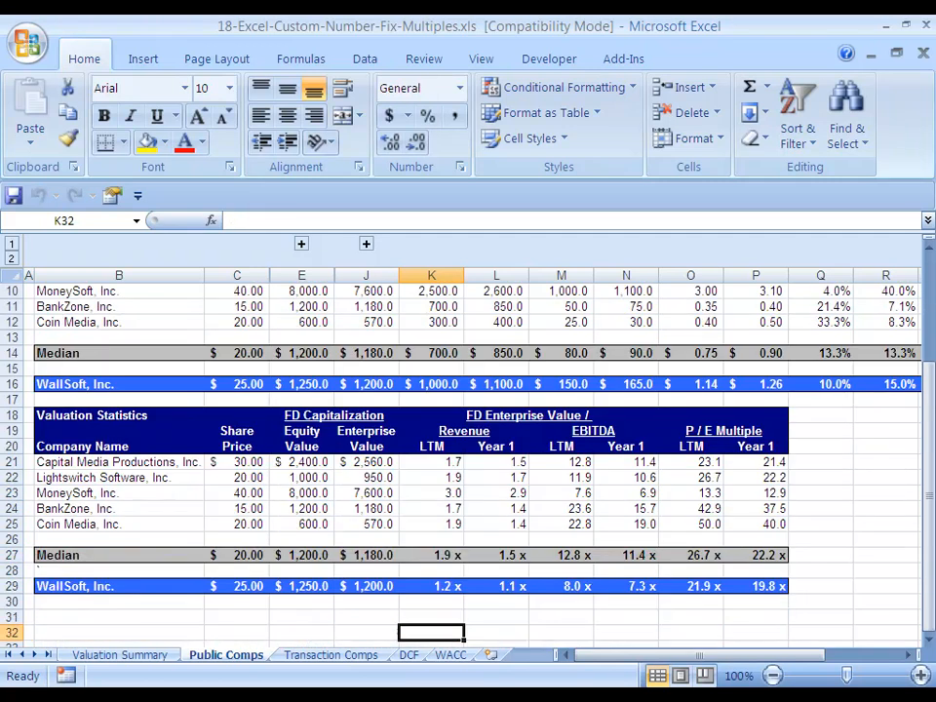
{"action": "key", "text": "Up"}
{"action": "key", "text": "Up"}
{"action": "key", "text": "Up"}
{"action": "key", "text": "Up"}
{"action": "key", "text": "Up"}
{"action": "key", "text": "Up"}
{"action": "key", "text": "Up"}
{"action": "key", "text": "Up"}
{"action": "key", "text": "Up"}
{"action": "key", "text": "Up"}
{"action": "key", "text": "Up"}
{"action": "key", "text": "Up"}
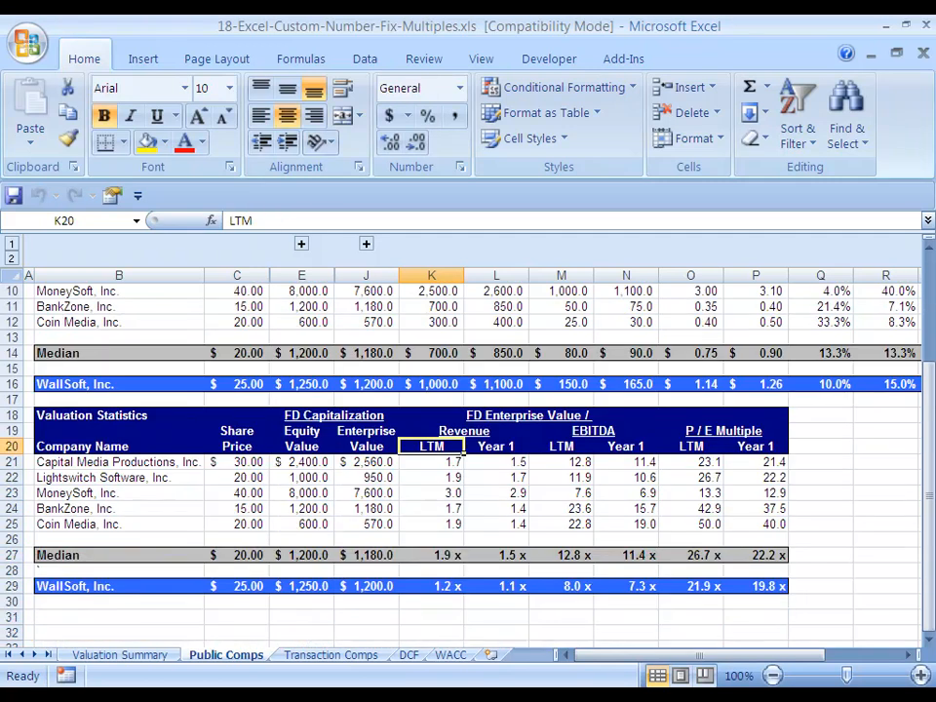
{"action": "key", "text": "Down"}
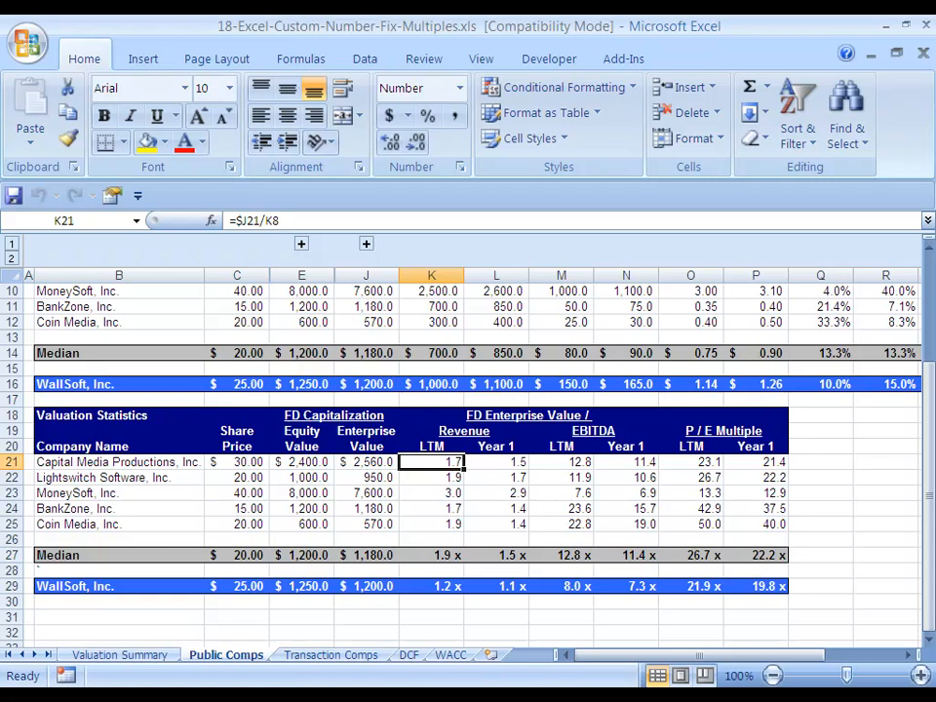
Inspect the number formats of the operating statistics cells across equity value, revenue and EPS columns.
{"action": "key", "text": "Up"}
{"action": "key", "text": "Up"}
{"action": "key", "text": "Up"}
{"action": "key", "text": "Up"}
{"action": "key", "text": "Up"}
{"action": "key", "text": "Up"}
{"action": "key", "text": "Up"}
{"action": "key", "text": "Up"}
{"action": "key", "text": "Up"}
{"action": "key", "text": "Up"}
{"action": "key", "text": "Up"}
{"action": "key", "text": "Up"}
{"action": "key", "text": "Up"}
{"action": "key", "text": "Up"}
{"action": "key", "text": "Up"}
{"action": "key", "text": "Up"}
{"action": "key", "text": "Up"}
{"action": "key", "text": "Up"}
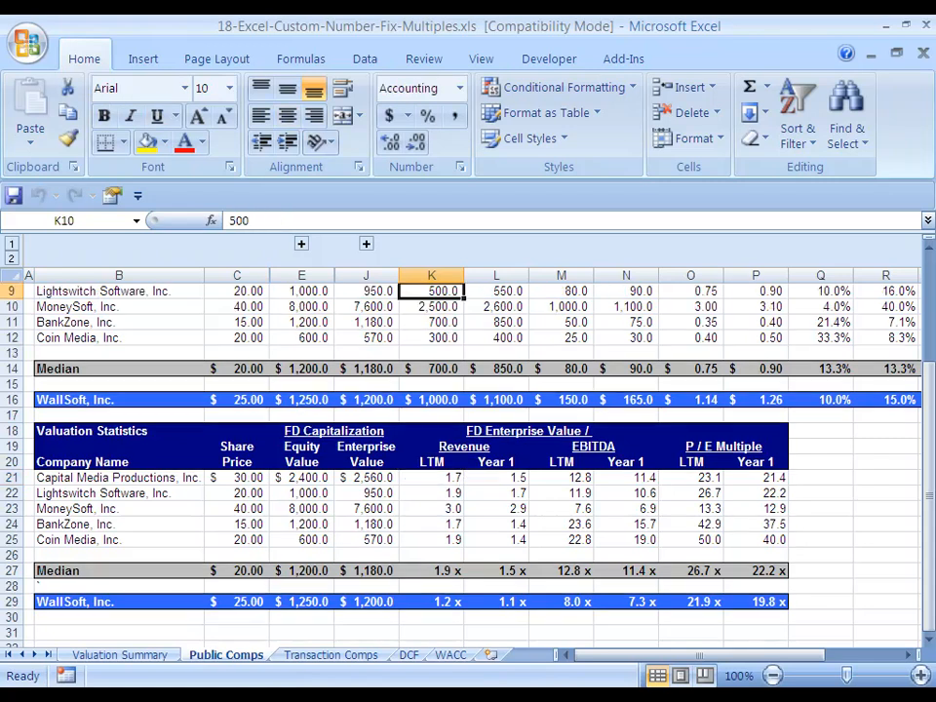
{"action": "key", "text": "Down"}
{"action": "key", "text": "Down"}
{"action": "key", "text": "Down"}
{"action": "key", "text": "Down"}
{"action": "key", "text": "Left"}
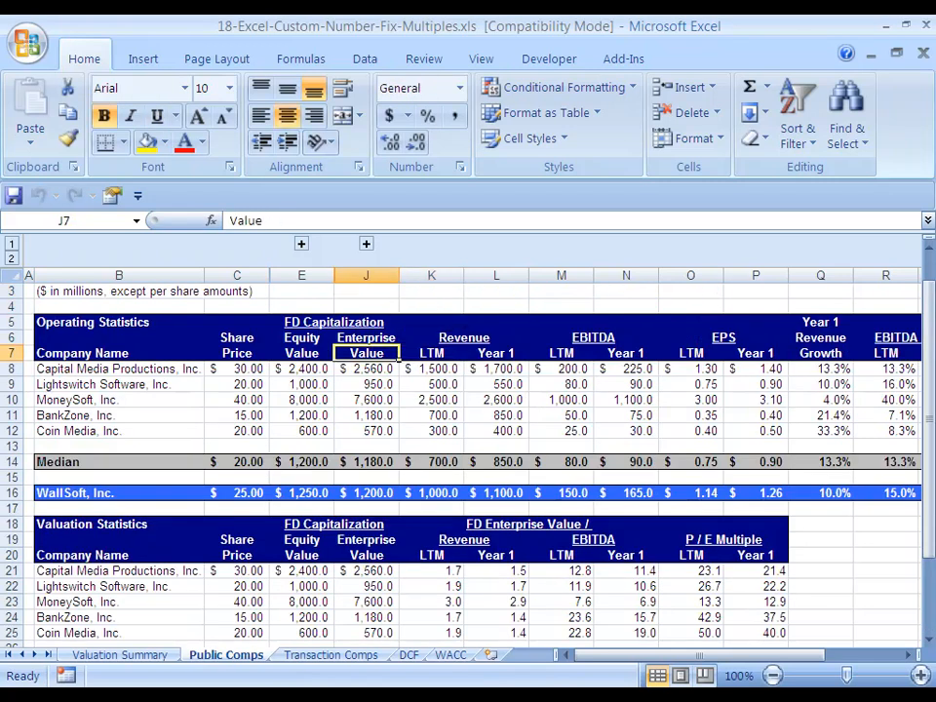
{"action": "key", "text": "Down"}
{"action": "key", "text": "Left"}
{"action": "key", "text": "Left"}
{"action": "key", "text": "Left"}
{"action": "key", "text": "Right"}
{"action": "key", "text": "Right"}
{"action": "key", "text": "Right"}
{"action": "key", "text": "Right"}
{"action": "key", "text": "Right"}
{"action": "key", "text": "Right"}
{"action": "key", "text": "Right"}
{"action": "key", "text": "Right"}
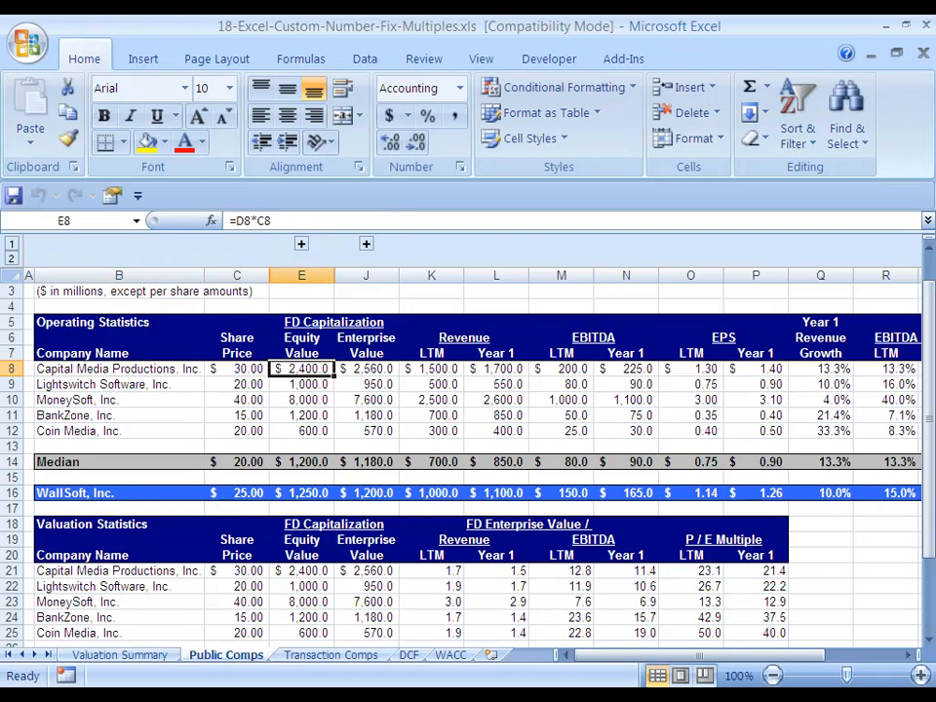
{"action": "key", "text": "Left"}
{"action": "key", "text": "Right"}
{"action": "key", "text": "Right"}
{"action": "key", "text": "Right"}
{"action": "key", "text": "Right"}
{"action": "key", "text": "Right"}
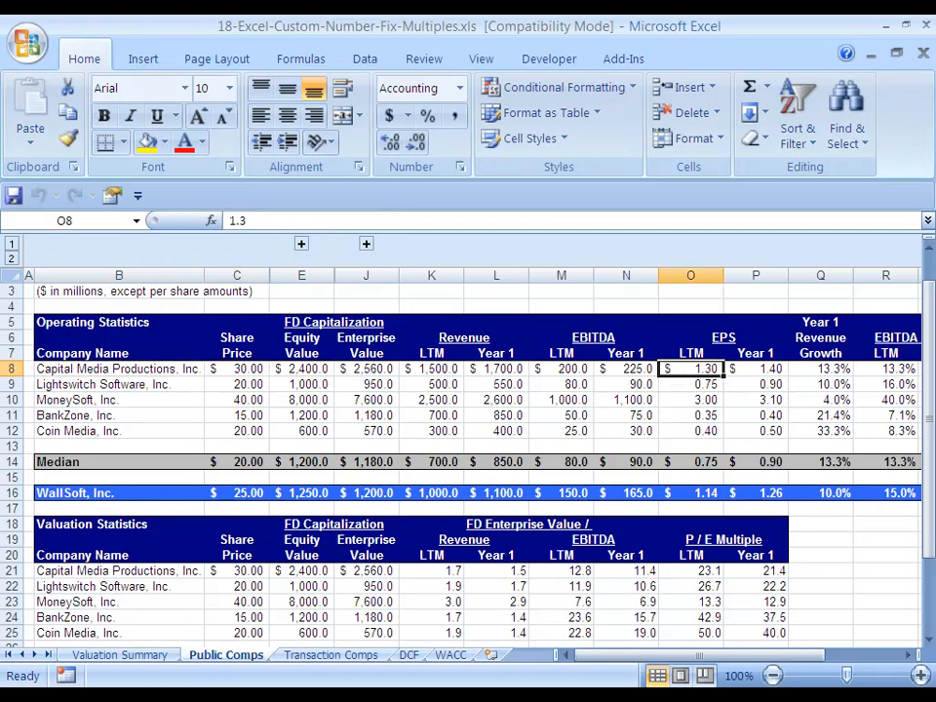
{"action": "key", "text": "Left"}
{"action": "key", "text": "Left"}
{"action": "key", "text": "Left"}
{"action": "key", "text": "Left"}
{"action": "key", "text": "Left"}
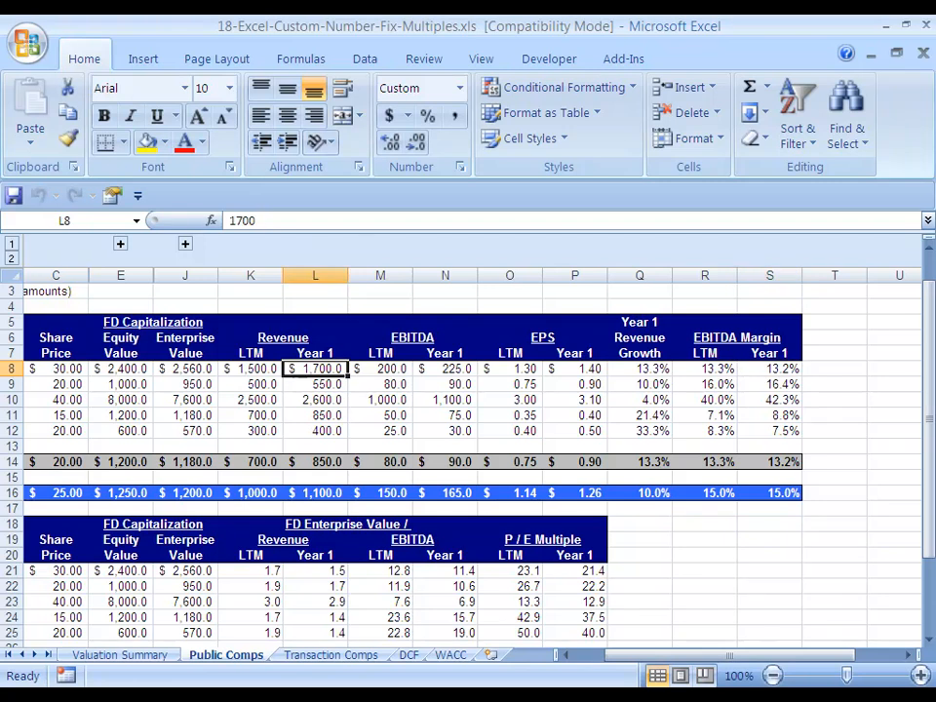
Inspect the number formats of the valuation multiples and their median row.
{"action": "key", "text": "Home"}
{"action": "key", "text": "Down"}
{"action": "key", "text": "Down"}
{"action": "key", "text": "Down"}
{"action": "key", "text": "Down"}
{"action": "key", "text": "Down"}
{"action": "key", "text": "Down"}
{"action": "key", "text": "Down"}
{"action": "key", "text": "Down"}
{"action": "key", "text": "Down"}
{"action": "key", "text": "Down"}
{"action": "key", "text": "Down"}
{"action": "key", "text": "Down"}
{"action": "key", "text": "Down"}
{"action": "key", "text": "Down"}
{"action": "key", "text": "Down"}
{"action": "key", "text": "Down"}
{"action": "key", "text": "Down"}
{"action": "key", "text": "Down"}
{"action": "key", "text": "Down"}
{"action": "key", "text": "Down"}
{"action": "key", "text": "Down"}
{"action": "key", "text": "Right"}
{"action": "key", "text": "Right"}
{"action": "key", "text": "Right"}
{"action": "key", "text": "Right"}
{"action": "key", "text": "Right"}
{"action": "key", "text": "Right"}
{"action": "key", "text": "Up"}
{"action": "key", "text": "Up"}
{"action": "key", "text": "Up"}
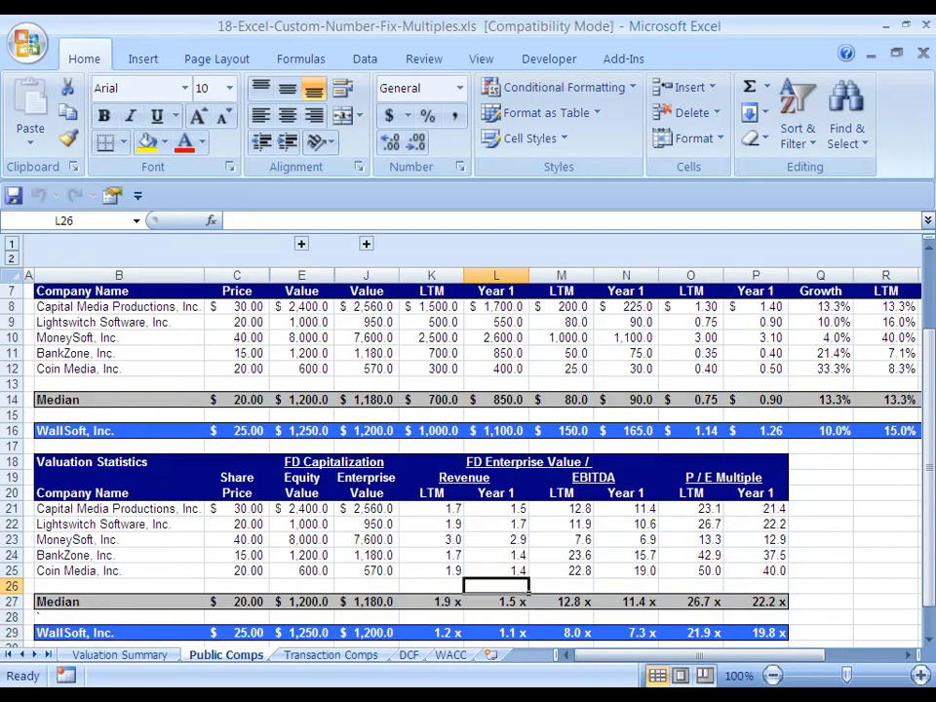
{"action": "key", "text": "Left"}
{"action": "key", "text": "Down"}
{"action": "key", "text": "Up"}
{"action": "key", "text": "Down"}
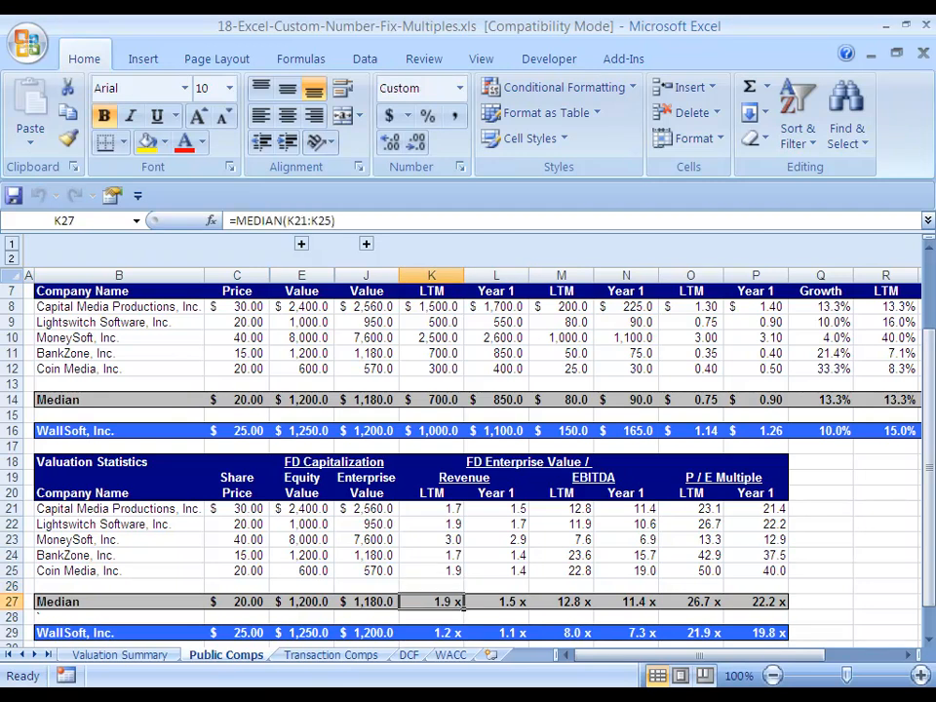
{"action": "key", "text": "Up"}
{"action": "key", "text": "Up"}
{"action": "key", "text": "Up"}
{"action": "key", "text": "Up"}
{"action": "key", "text": "Up"}
{"action": "key", "text": "Up"}
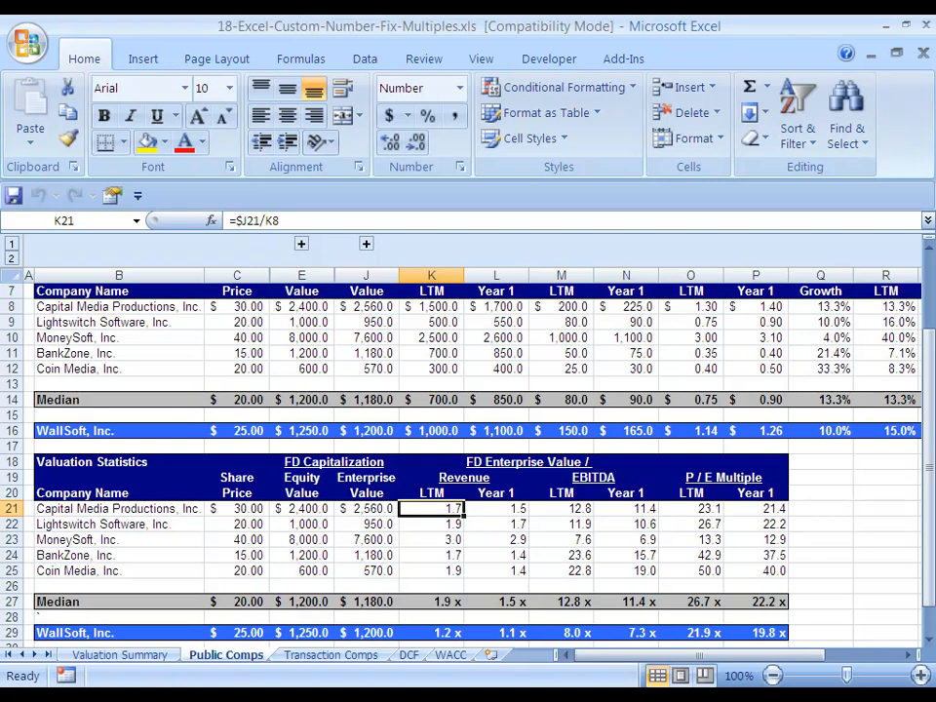
Select the block of valuation multiples and browse the existing custom number format codes.
{"action": "key", "text": "ctrl+shift+Right"}
{"action": "key", "text": "ctrl+shift+Down"}
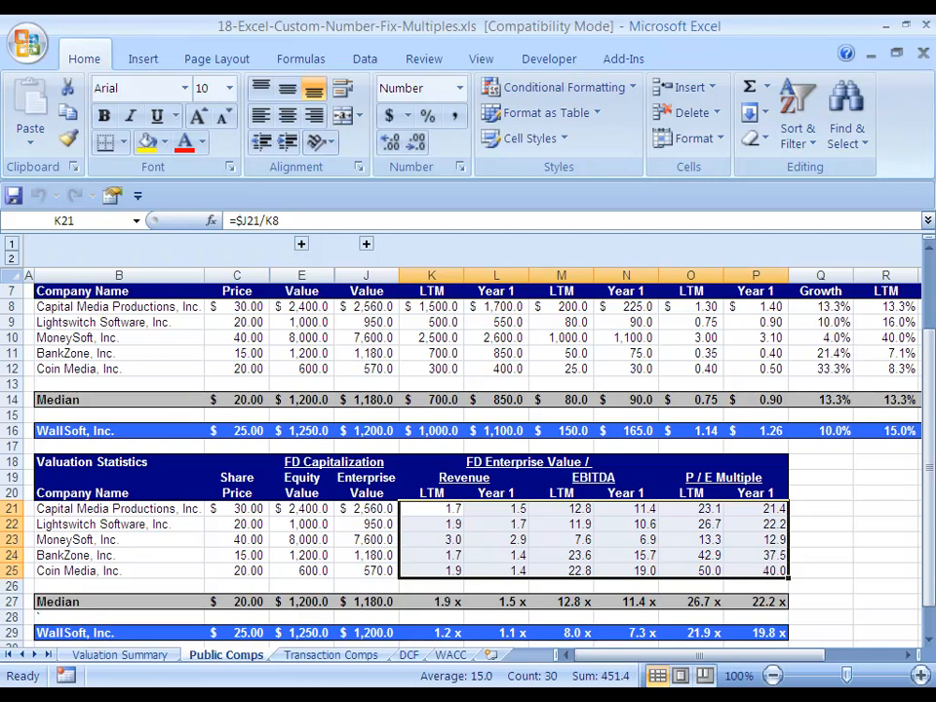
{"action": "key", "text": "shift+BackSpace"}
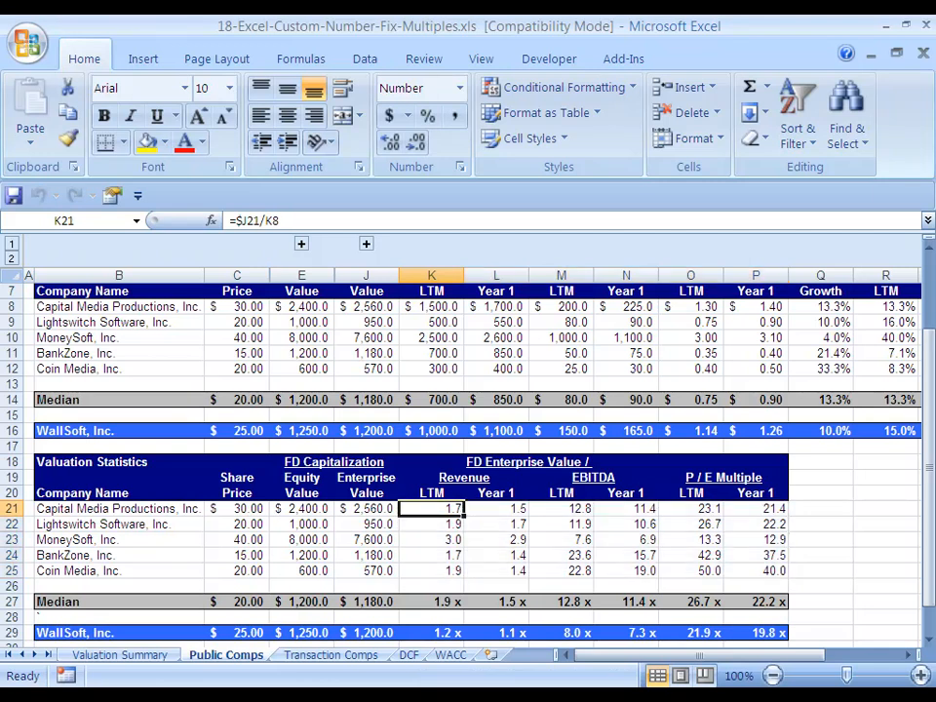
{"action": "key", "text": "ctrl+shift+Down"}
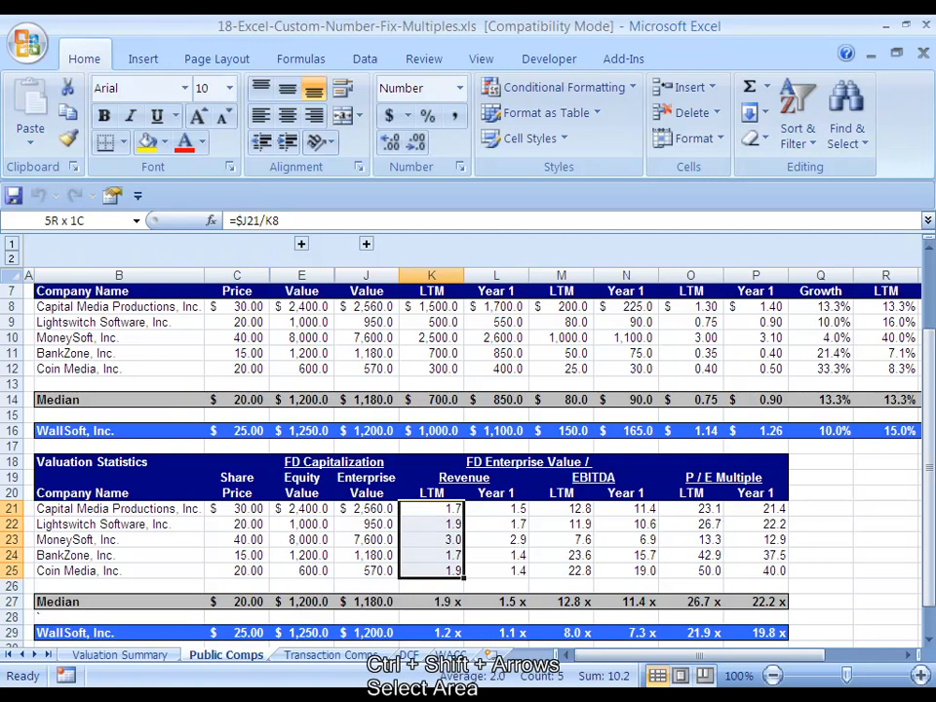
{"action": "key", "text": "ctrl+shift+Right"}
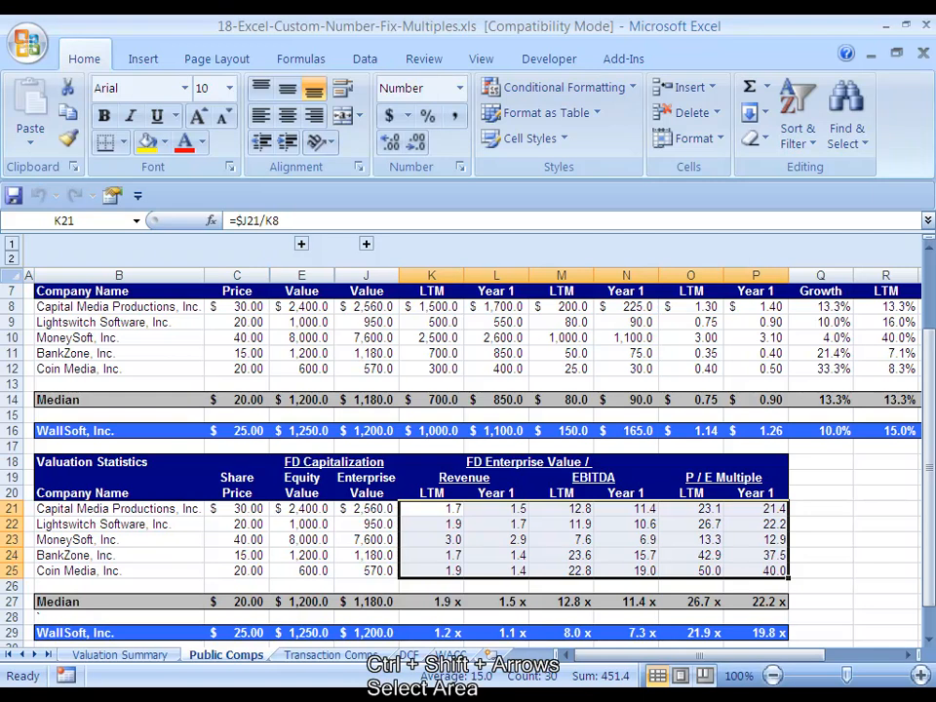
{"action": "key", "text": "ctrl+1"}
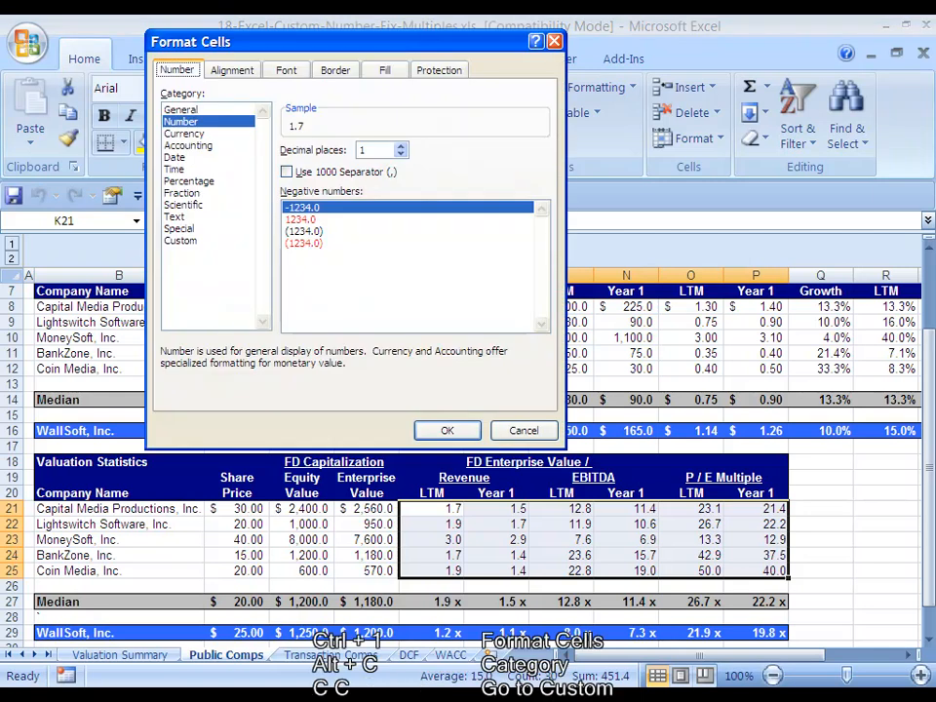
{"action": "key", "text": "alt+c"}
{"action": "key", "text": "c"}
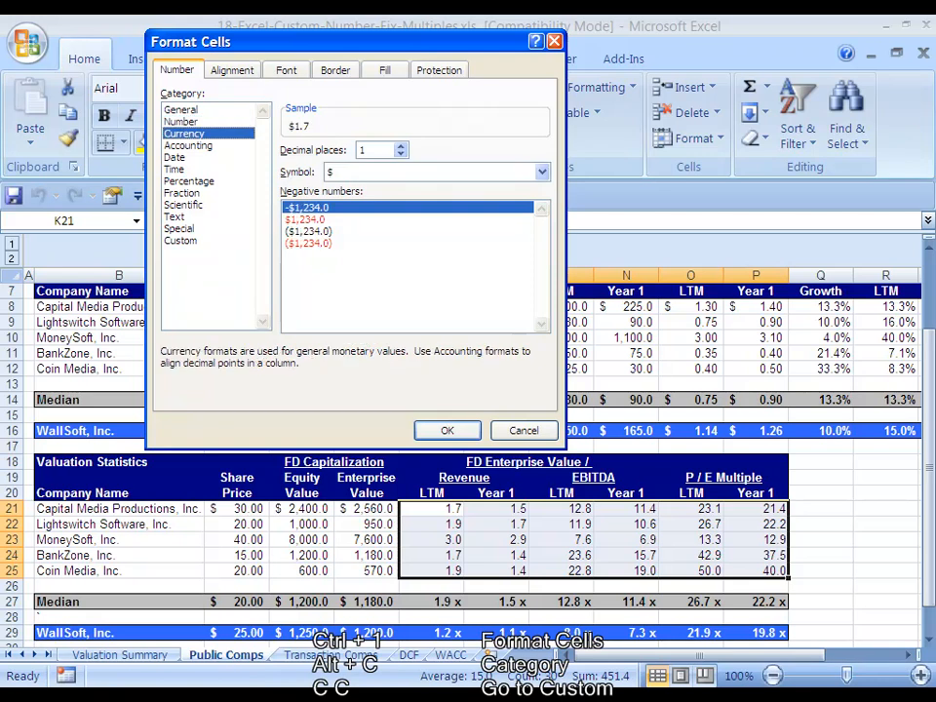
{"action": "key", "text": "c"}
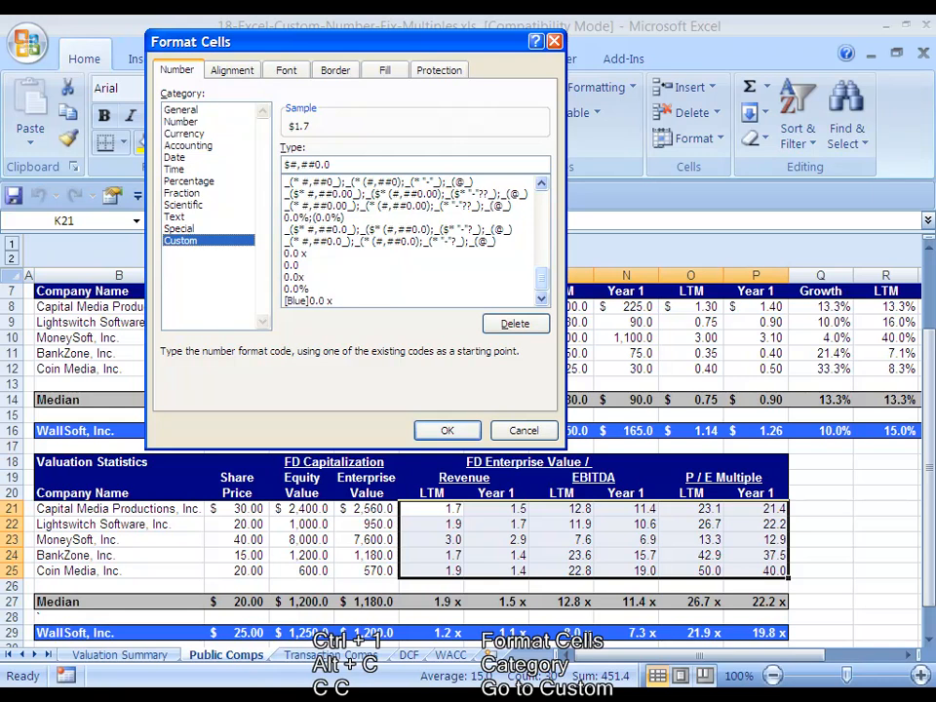
{"action": "scroll", "coordinate": [409, 242], "scroll_direction": "up", "scroll_amount": 4}
{"action": "scroll", "coordinate": [409, 241], "scroll_direction": "down", "scroll_amount": 3}
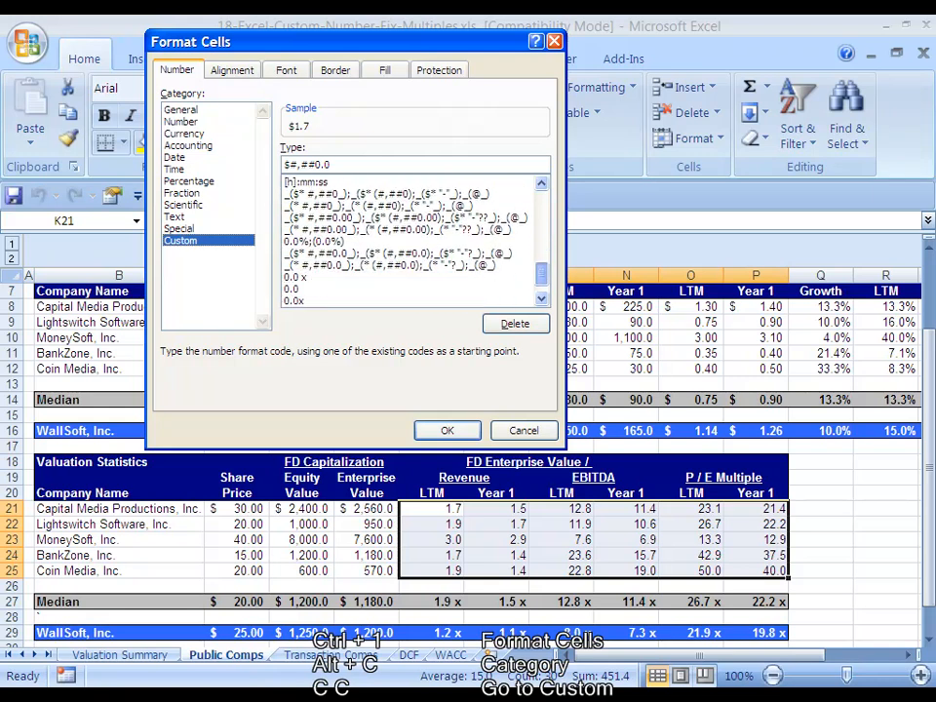
{"action": "key", "text": "Up"}
{"action": "key", "text": "Up"}
{"action": "key", "text": "Up"}
{"action": "key", "text": "Up"}
{"action": "key", "text": "Up"}
{"action": "key", "text": "Up"}
{"action": "key", "text": "Up"}
{"action": "key", "text": "Up"}
{"action": "key", "text": "Up"}
{"action": "key", "text": "Up"}
{"action": "key", "text": "Up"}
{"action": "key", "text": "Up"}
{"action": "key", "text": "Up"}
{"action": "key", "text": "Up"}
{"action": "key", "text": "Up"}
{"action": "key", "text": "Up"}
{"action": "key", "text": "Up"}
{"action": "key", "text": "Up"}
{"action": "key", "text": "Up"}
{"action": "key", "text": "Up"}
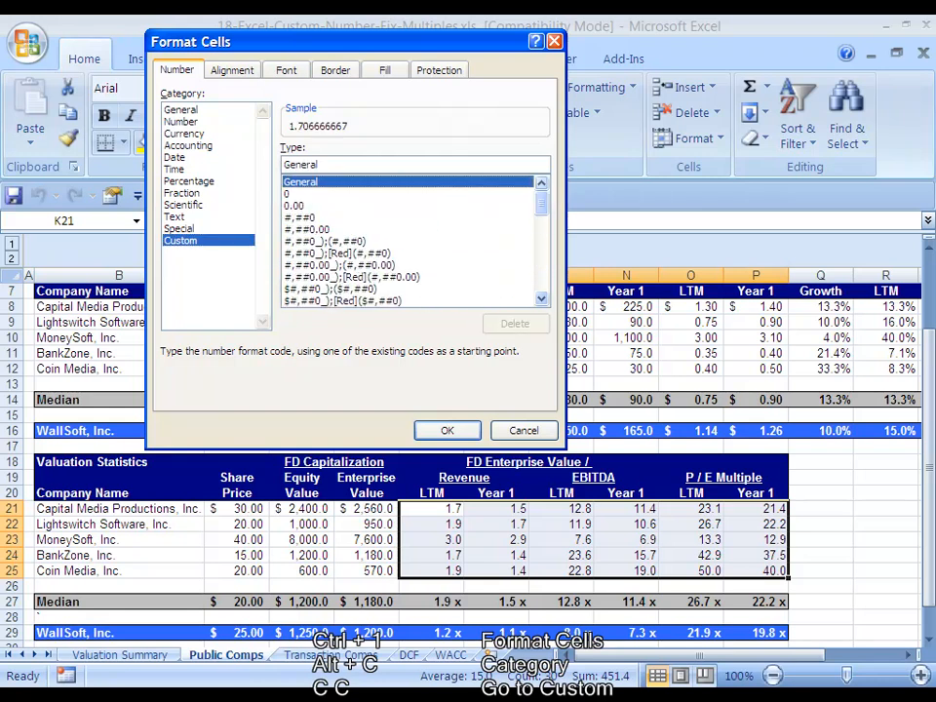
{"action": "scroll", "coordinate": [409, 242], "scroll_direction": "down", "scroll_amount": 4}
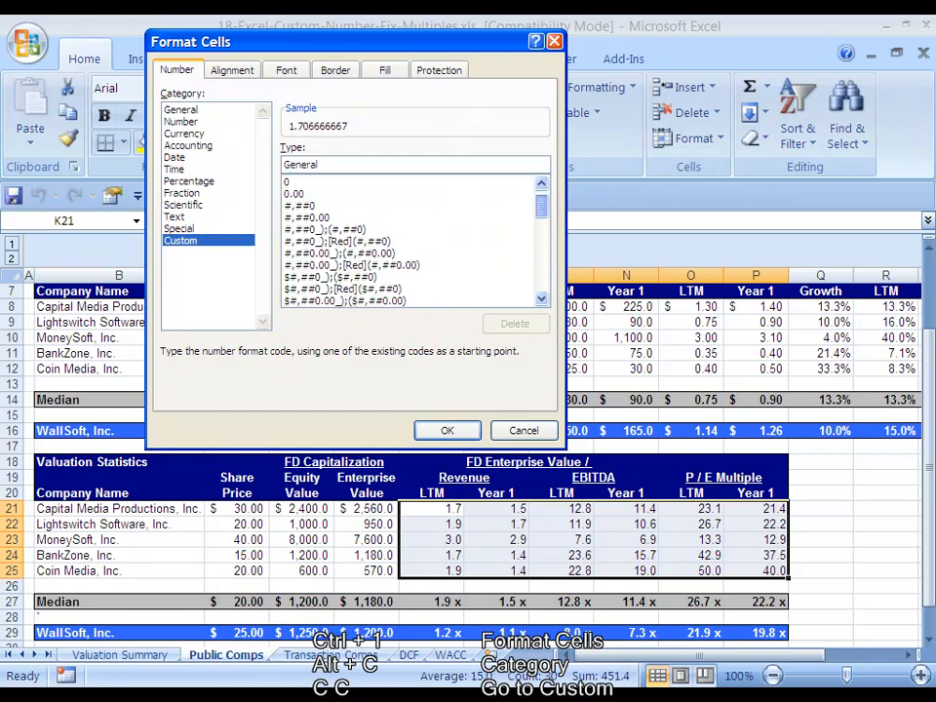
{"action": "scroll", "coordinate": [410, 242], "scroll_direction": "down", "scroll_amount": 6}
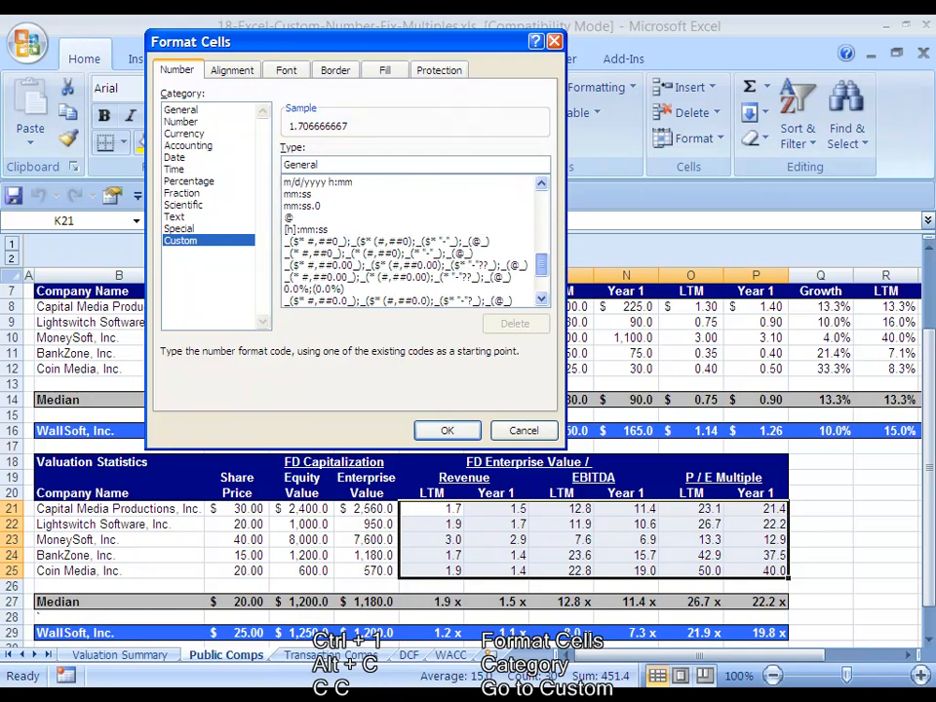
{"action": "scroll", "coordinate": [409, 241], "scroll_direction": "up", "scroll_amount": 9}
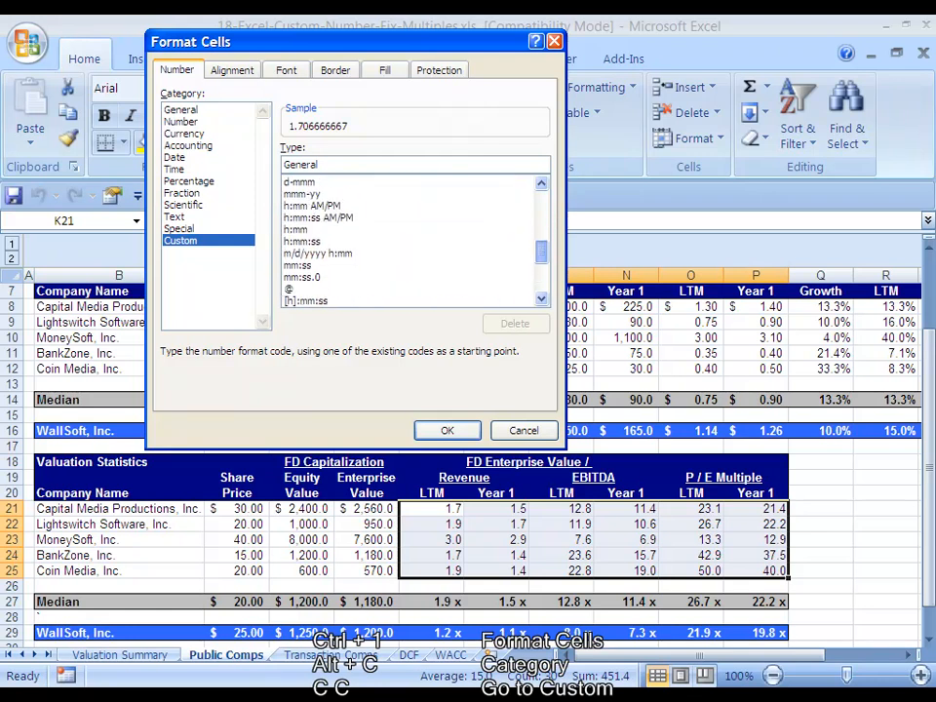
{"action": "scroll", "coordinate": [409, 242], "scroll_direction": "up", "scroll_amount": 2}
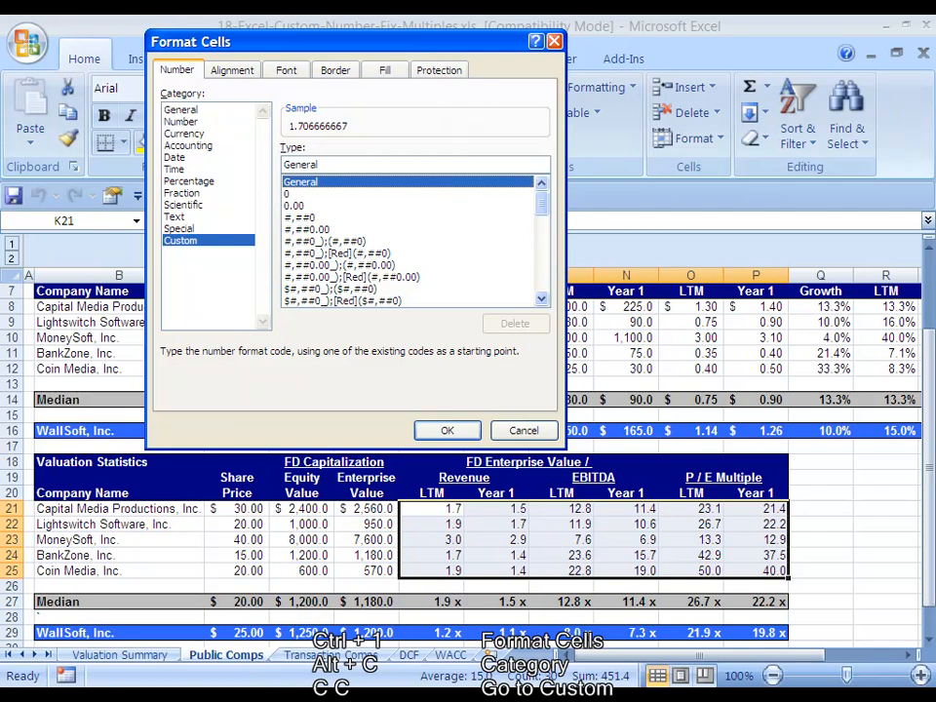
Enter the four-section custom format code 0.00;(0.00);"-";"TEXT" for the multiples.
{"action": "key", "text": "alt+t"}
{"action": "key", "text": "alt+t"}
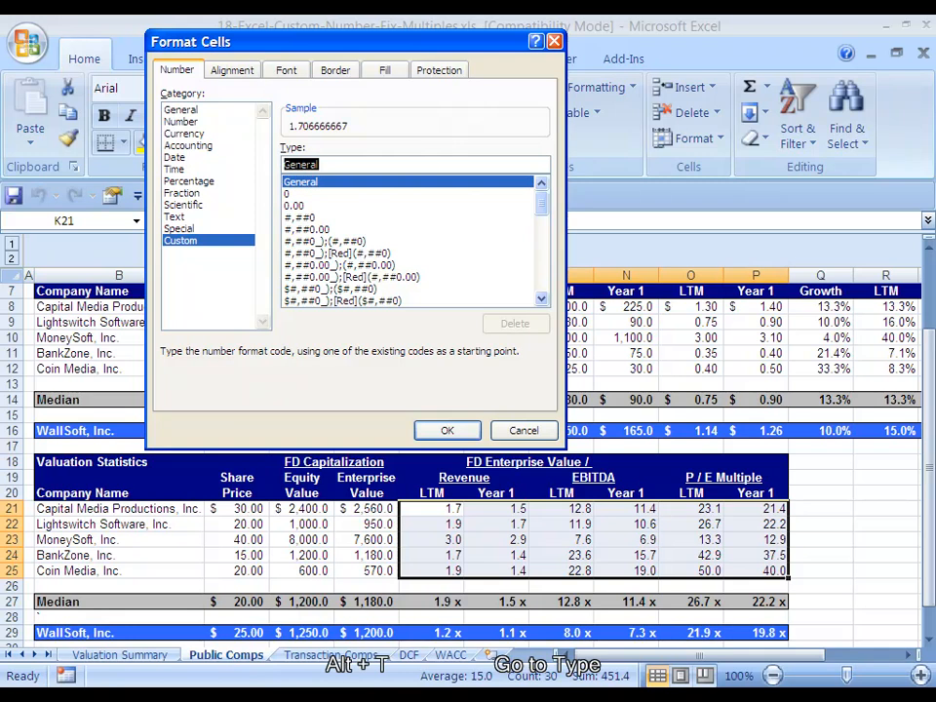
{"action": "type", "text": "0"}
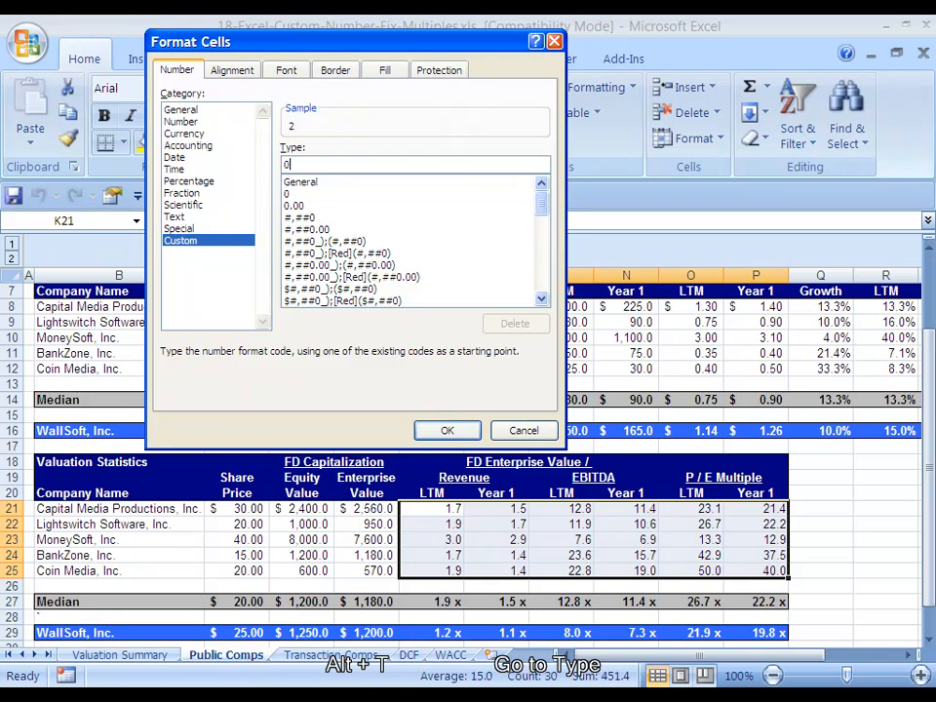
{"action": "key", "text": "BackSpace"}
{"action": "type", "text": "0.0"}
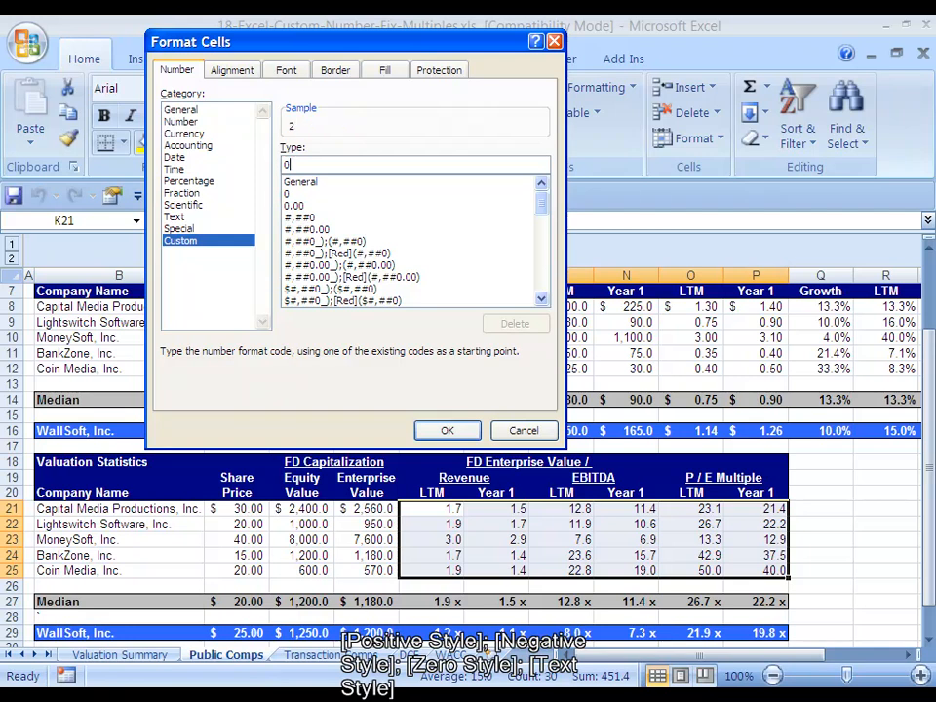
{"action": "type", "text": "0;"}
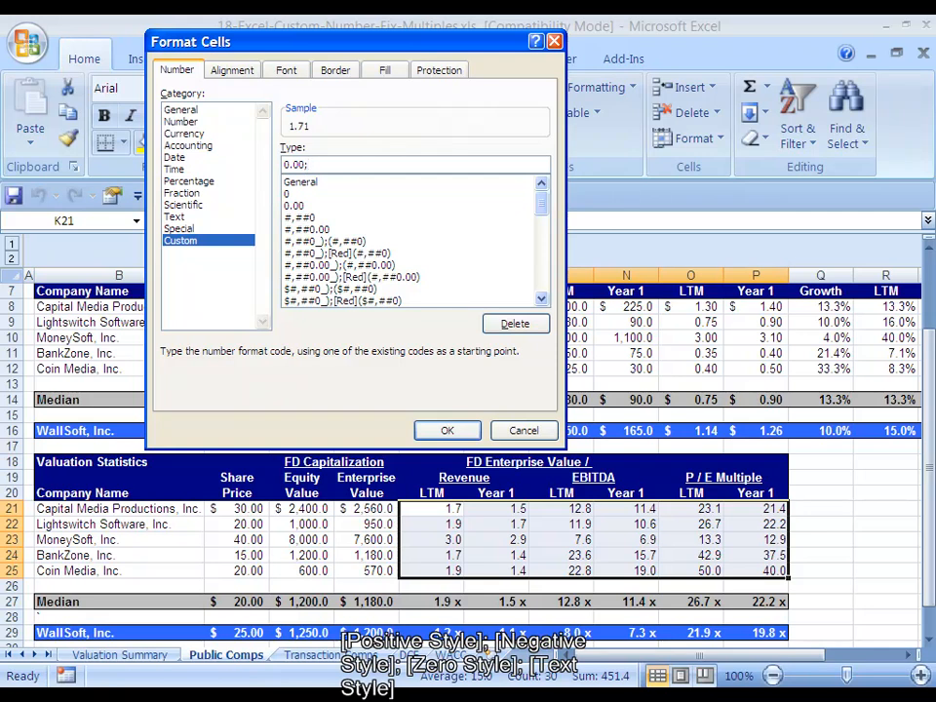
{"action": "type", "text": "(0.00);"}
{"action": "type", "text": "\"-\""}
{"action": "type", "text": ";\"TEXT\""}
Highlight each section of the format code in turn and remove the text section.
{"action": "key", "text": "Home"}
{"action": "key", "text": "shift+Right"}
{"action": "key", "text": "shift+Right"}
{"action": "key", "text": "shift+Right"}
{"action": "key", "text": "shift+Right"}
{"action": "key", "text": "shift+Right"}
{"action": "key", "text": "shift+Right"}
{"action": "key", "text": "shift+Left"}
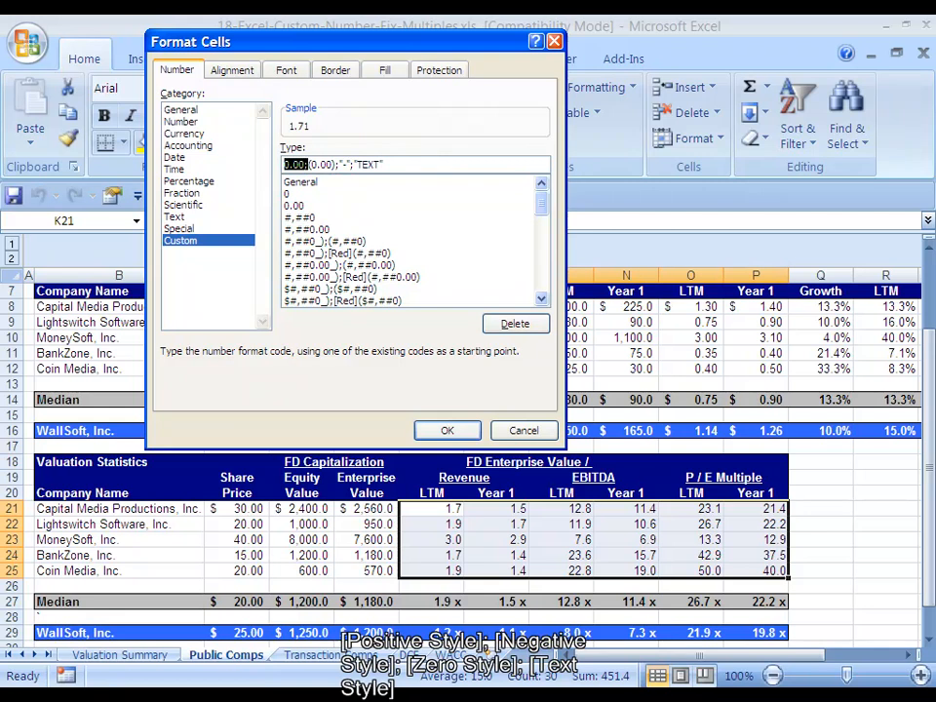
{"action": "left_click", "coordinate": [311, 164]}
{"action": "key", "text": "shift+Right"}
{"action": "key", "text": "shift+Right"}
{"action": "key", "text": "shift+Right"}
{"action": "key", "text": "shift+Right"}
{"action": "key", "text": "shift+Right"}
{"action": "key", "text": "shift+Right"}
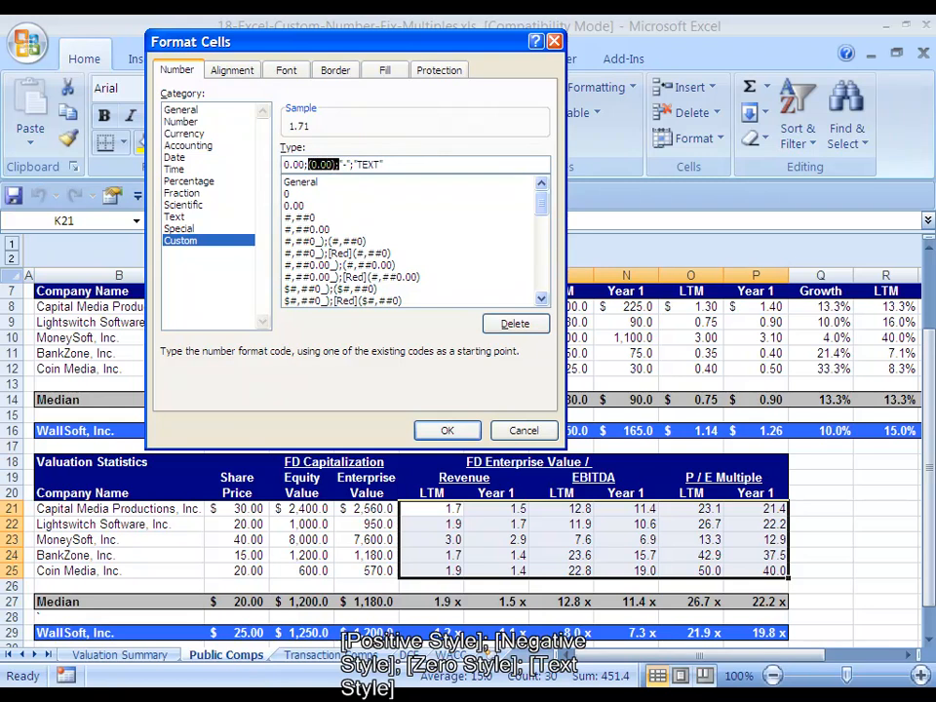
{"action": "key", "text": "Right"}
{"action": "key", "text": "shift+Right"}
{"action": "key", "text": "shift+Right"}
{"action": "key", "text": "shift+Right"}
{"action": "key", "text": "shift+Right"}
{"action": "key", "text": "Right"}
{"action": "key", "text": "shift+Right"}
{"action": "key", "text": "shift+Right"}
{"action": "key", "text": "shift+Right"}
{"action": "key", "text": "shift+Right"}
{"action": "key", "text": "shift+Right"}
{"action": "key", "text": "shift+Right"}
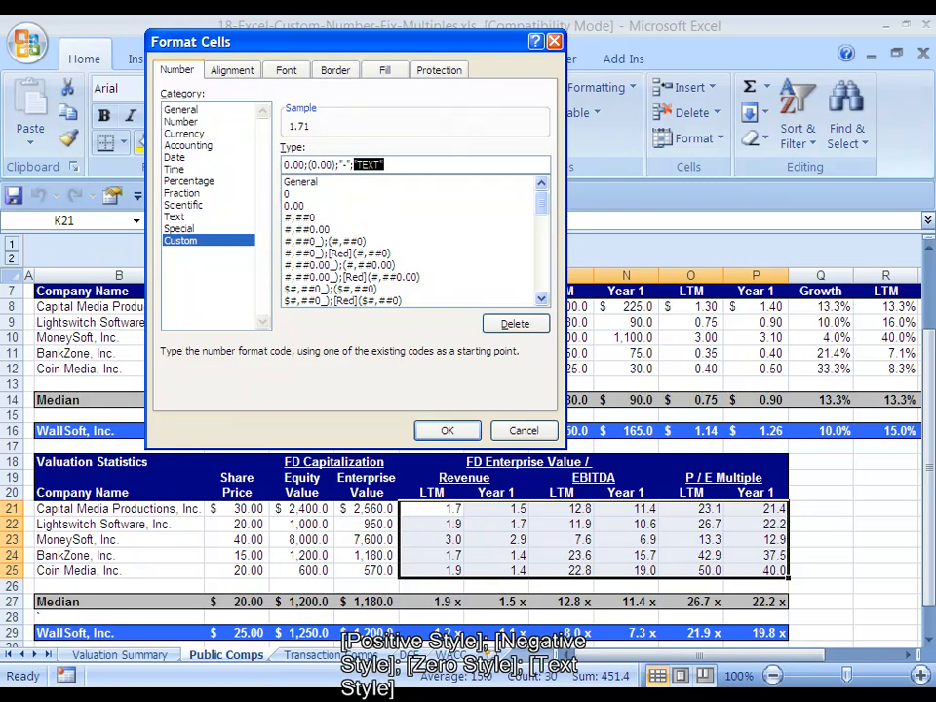
{"action": "key", "text": "Right"}
{"action": "key", "text": "BackSpace"}
{"action": "key", "text": "BackSpace"}
{"action": "key", "text": "BackSpace"}
{"action": "key", "text": "BackSpace"}
{"action": "key", "text": "BackSpace"}
{"action": "key", "text": "BackSpace"}
{"action": "key", "text": "Left"}
{"action": "key", "text": "Left"}
{"action": "key", "text": "Left"}
{"action": "key", "text": "Left"}
{"action": "key", "text": "shift+Home"}
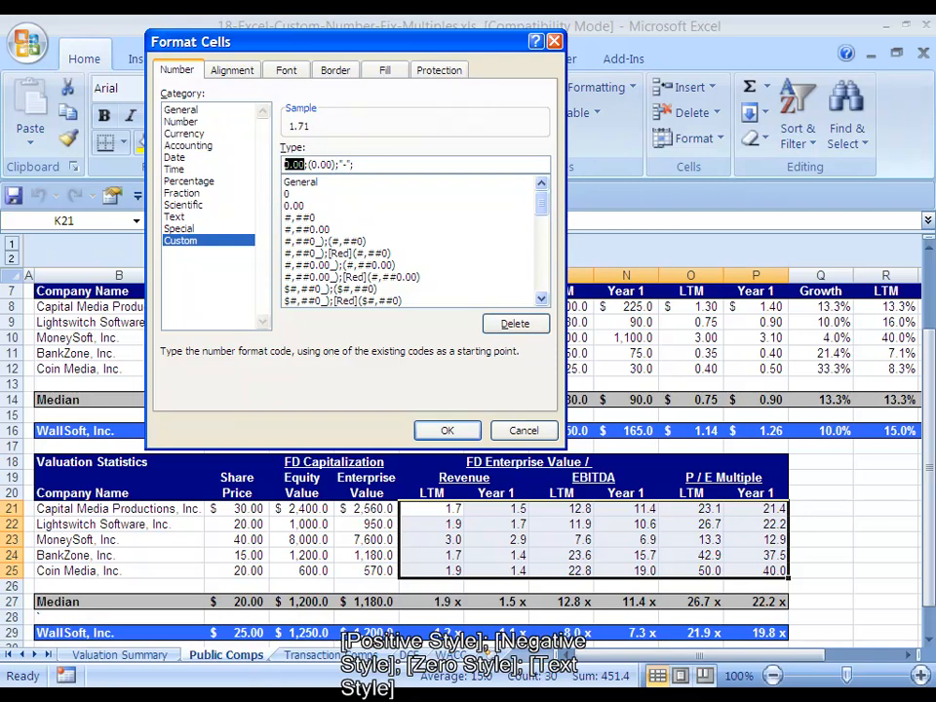
Change the format code to 0.0 x;"NM";"NM" so negatives and zeros show NM.
{"action": "type", "text": "0.0"}
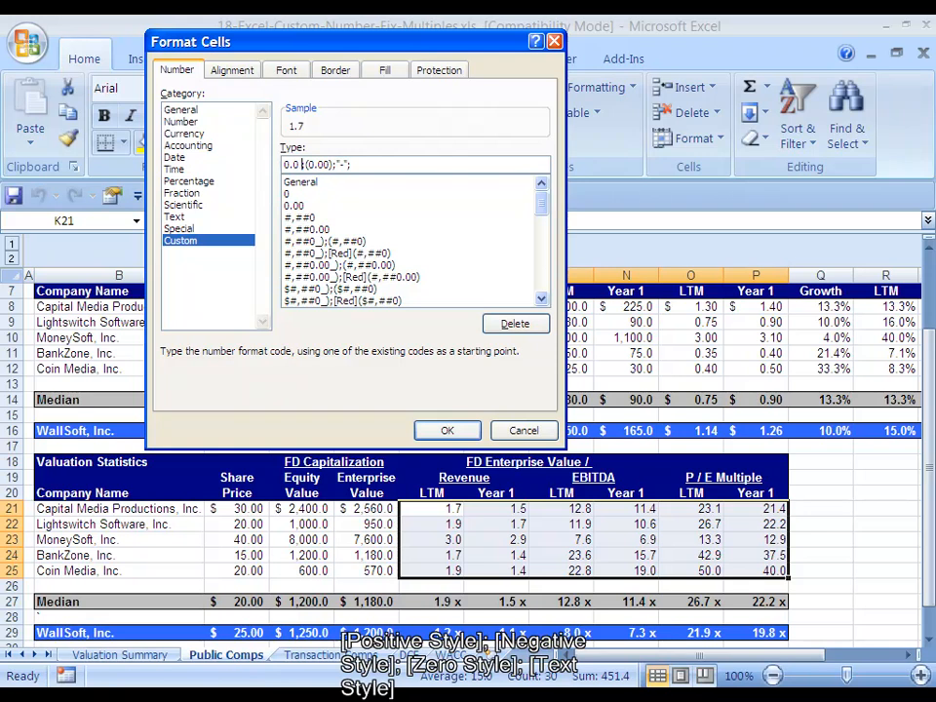
{"action": "type", "text": " x"}
{"action": "key", "text": "Right"}
{"action": "key", "text": "shift+Right"}
{"action": "key", "text": "shift+Right"}
{"action": "key", "text": "shift+Right"}
{"action": "key", "text": "shift+Right"}
{"action": "key", "text": "shift+Right"}
Highlight each section of the finished code and apply the custom format to the multiples.
{"action": "key", "text": "shift+Right"}
{"action": "type", "text": "\"NM\";"}
{"action": "key", "text": "Delete"}
{"action": "key", "text": "Delete"}
{"action": "key", "text": "BackSpace"}
{"action": "type", "text": "NM\""}
{"action": "key", "text": "Home"}
{"action": "key", "text": "shift+Right"}
{"action": "key", "text": "shift+Right"}
{"action": "key", "text": "shift+Right"}
{"action": "key", "text": "shift+Right"}
{"action": "key", "text": "shift+Right"}
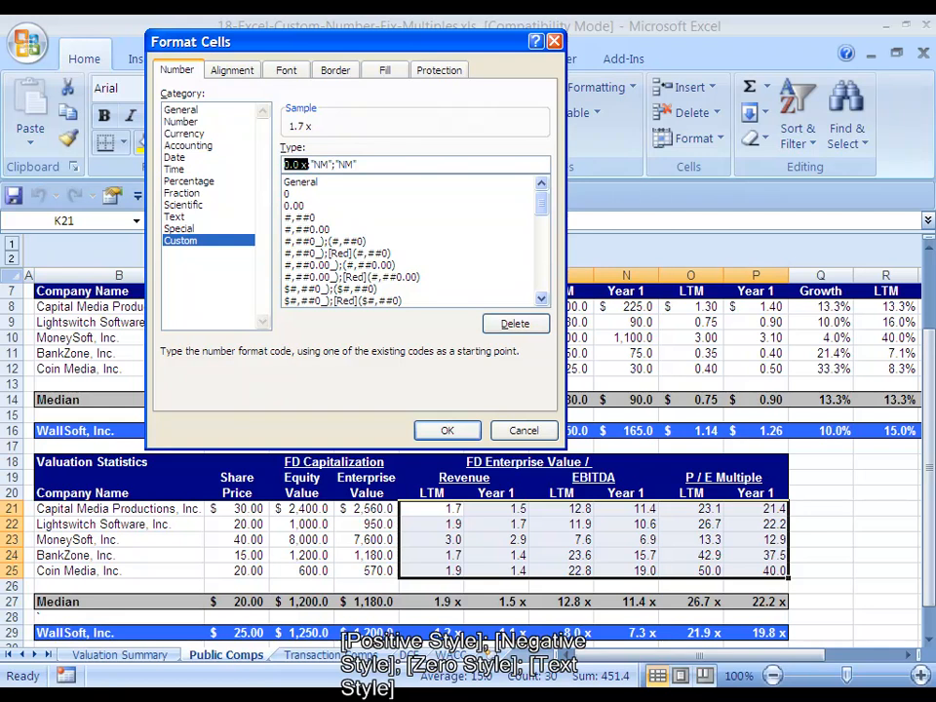
{"action": "key", "text": "Right"}
{"action": "key", "text": "Right"}
{"action": "key", "text": "shift+Right"}
{"action": "key", "text": "shift+Right"}
{"action": "key", "text": "shift+Right"}
{"action": "key", "text": "shift+Right"}
{"action": "key", "text": "Right"}
{"action": "key", "text": "Right"}
{"action": "key", "text": "shift+Right"}
{"action": "key", "text": "shift+Right"}
{"action": "key", "text": "shift+Right"}
{"action": "key", "text": "shift+Right"}
{"action": "key", "text": "Right"}
{"action": "key", "text": "Return"}
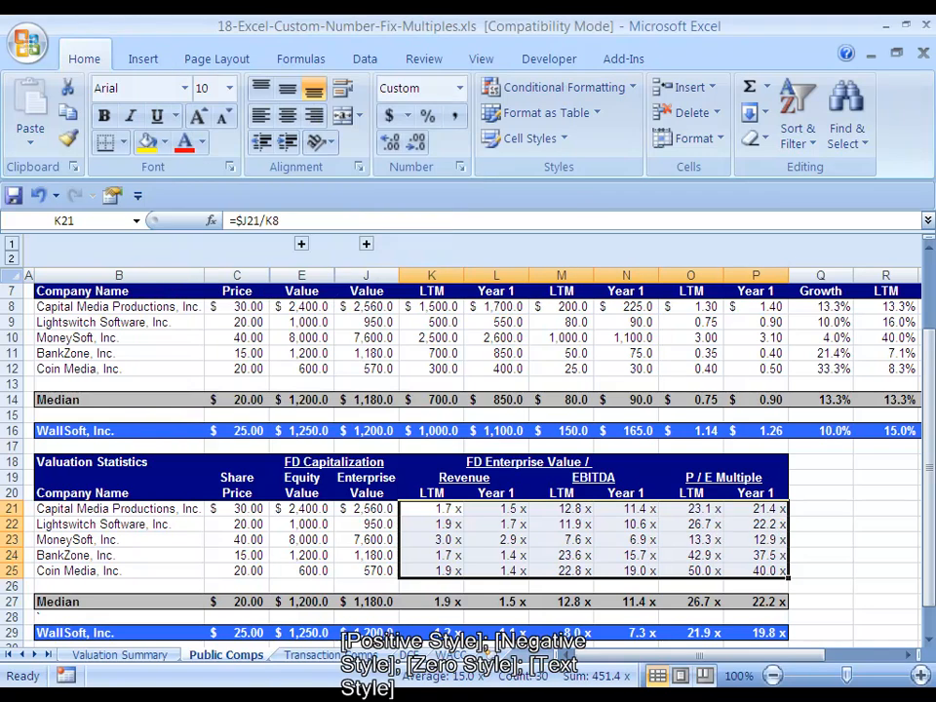
Test the format by entering -1.7 and 0 in the first LTM revenue multiple, then undo both entries.
{"action": "key", "text": "Right"}
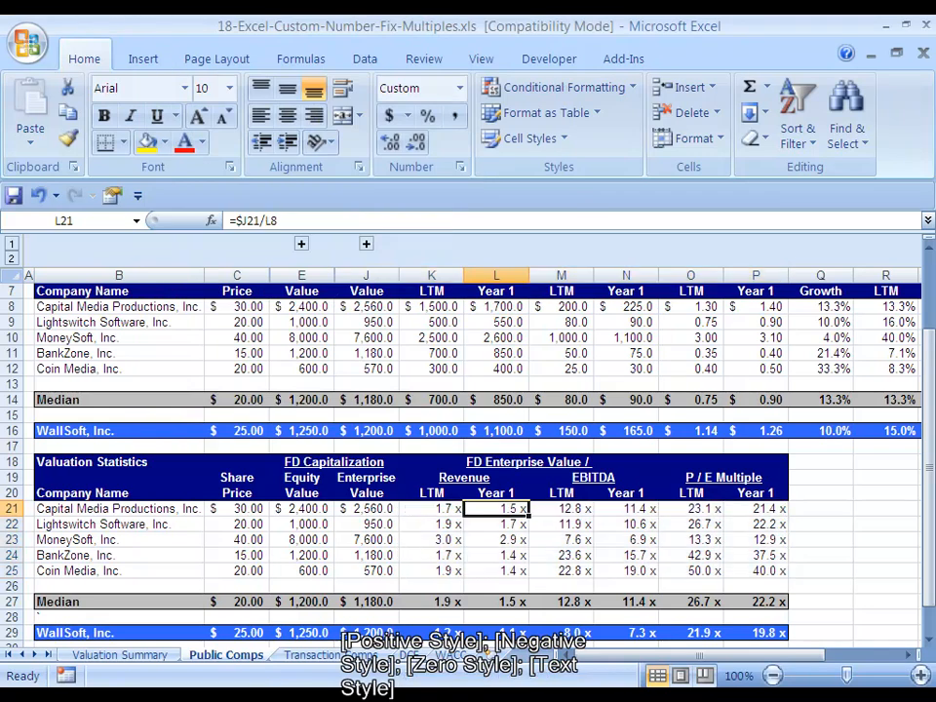
{"action": "key", "text": "Left"}
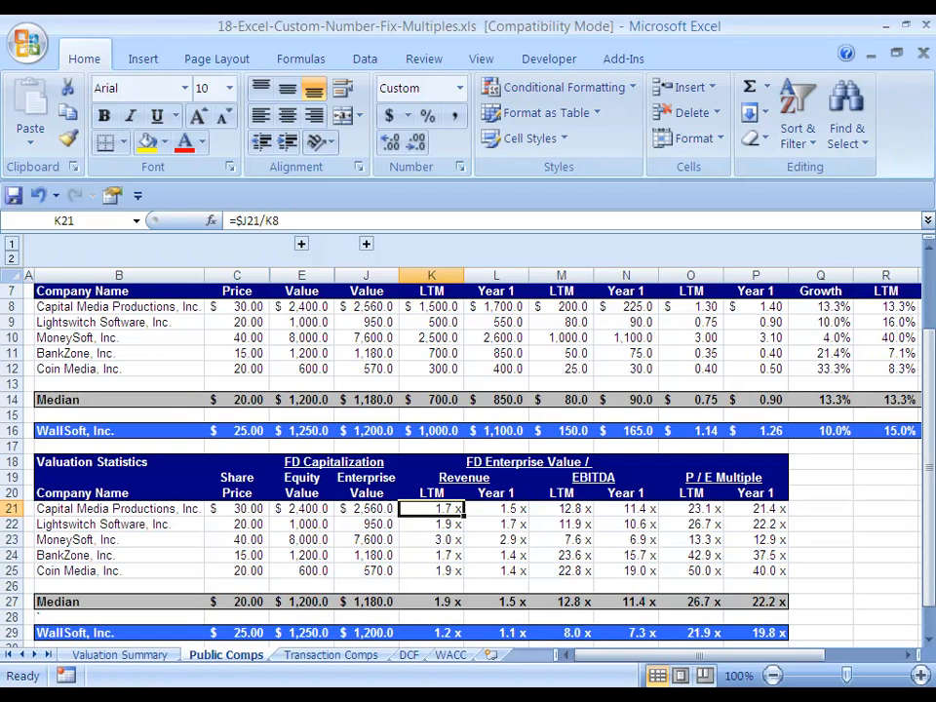
{"action": "type", "text": "-1.7"}
{"action": "key", "text": "ctrl+Return"}
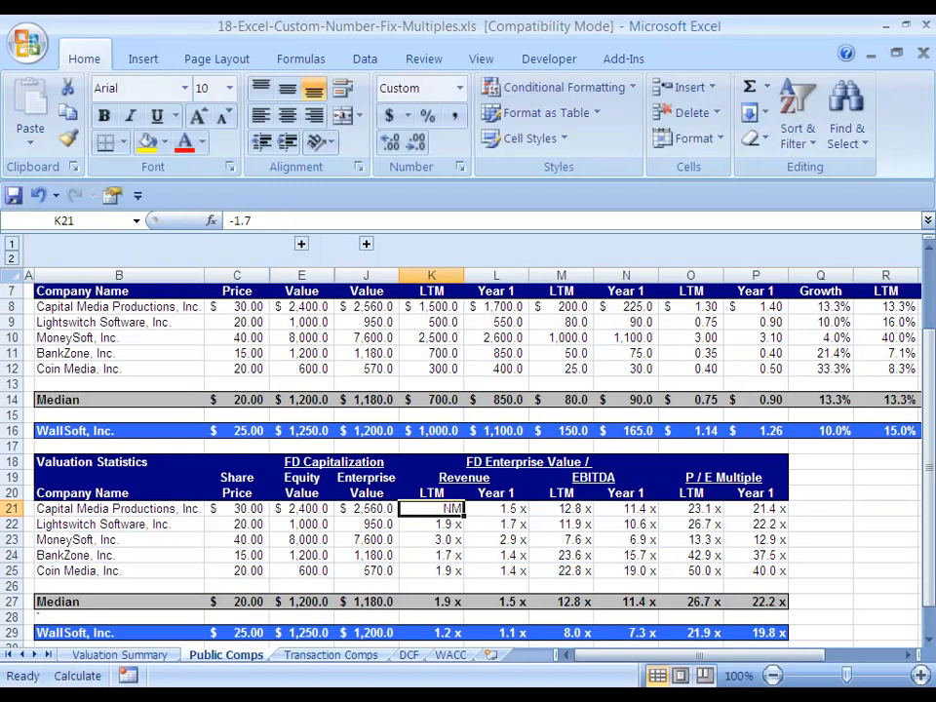
{"action": "key", "text": "Right"}
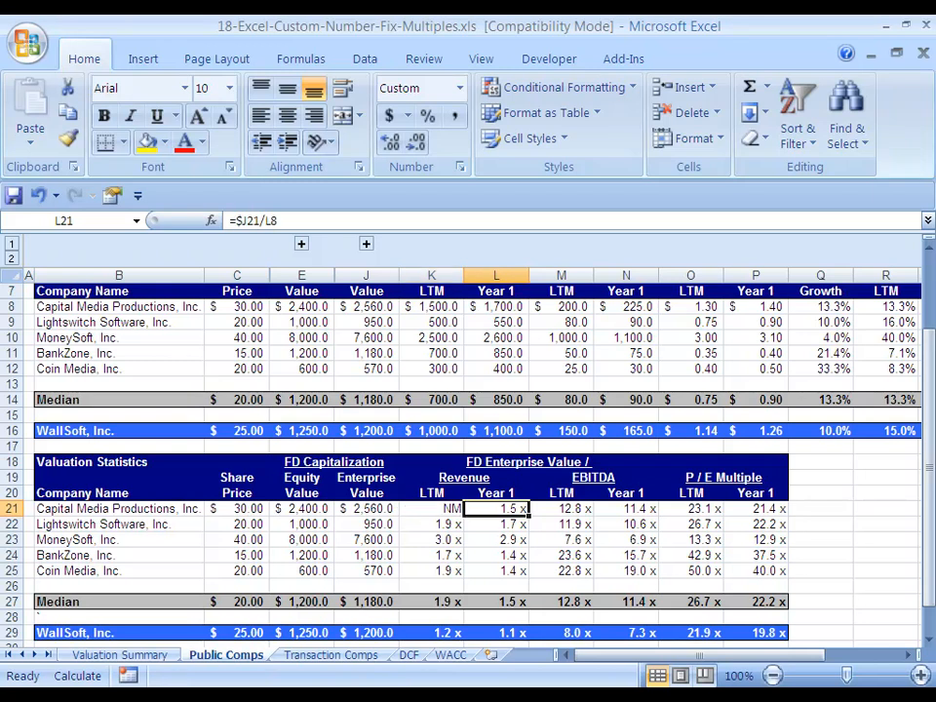
{"action": "key", "text": "Left"}
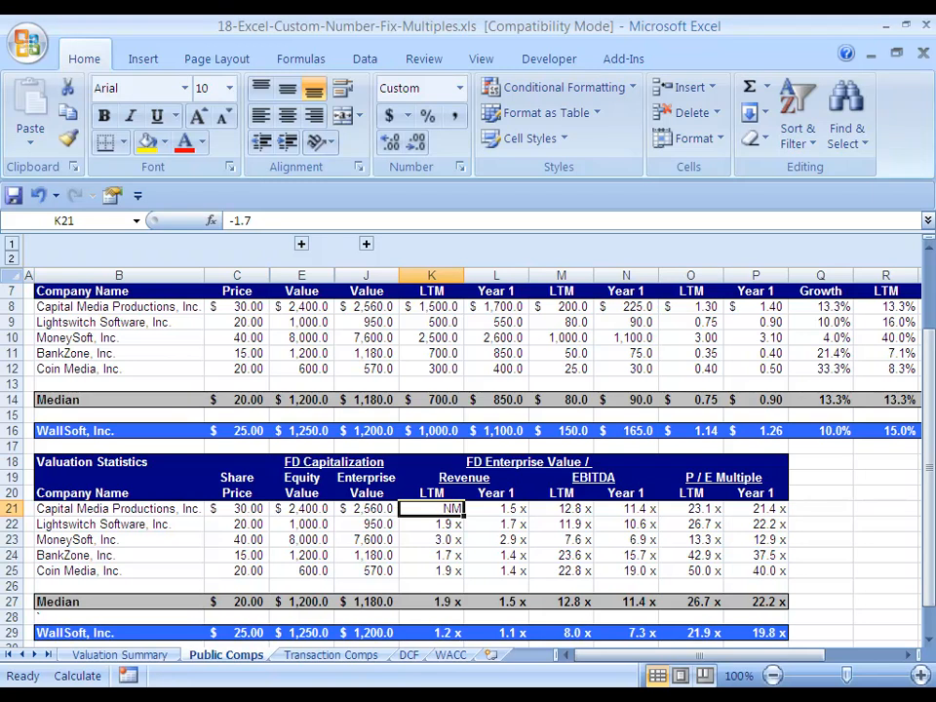
{"action": "type", "text": "0"}
{"action": "key", "text": "ctrl+Return"}
{"action": "key", "text": "ctrl+z"}
{"action": "key", "text": "ctrl+z"}
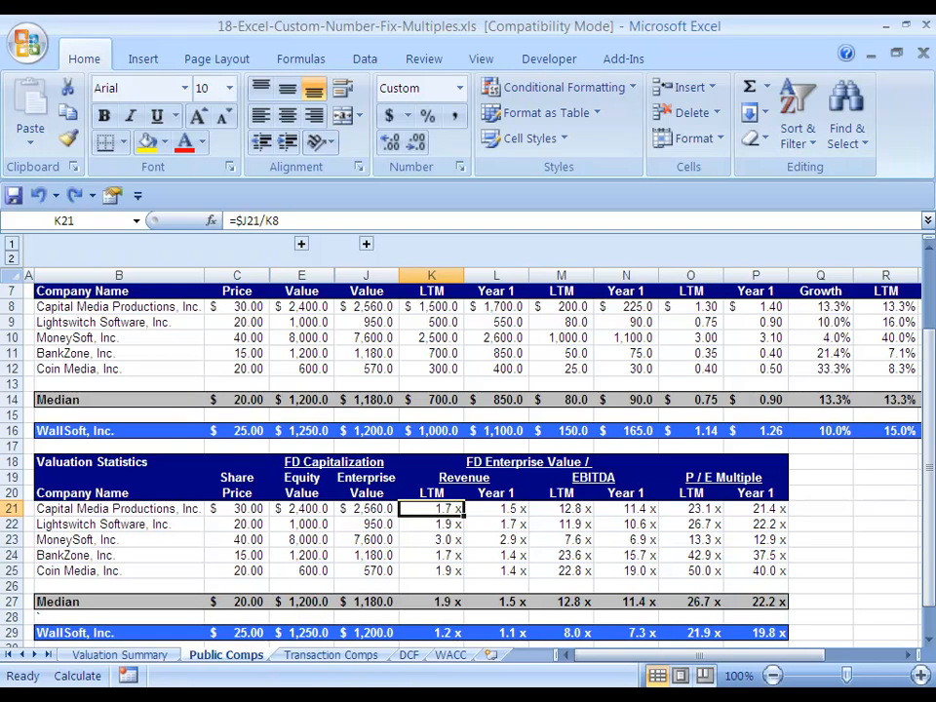
Review the reformatted valuation multiples block across the table.
{"action": "left_click_drag", "start_coordinate": [430, 508], "coordinate": [755, 570]}
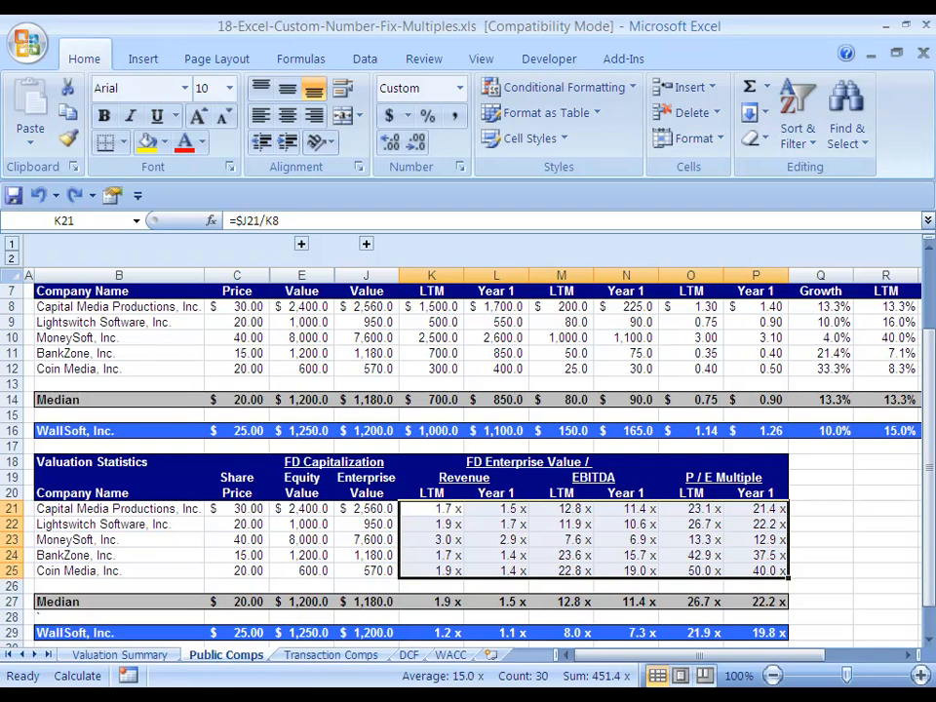
{"action": "key", "text": "Left"}
{"action": "key", "text": "Left"}
{"action": "key", "text": "Left"}
{"action": "key", "text": "Left"}
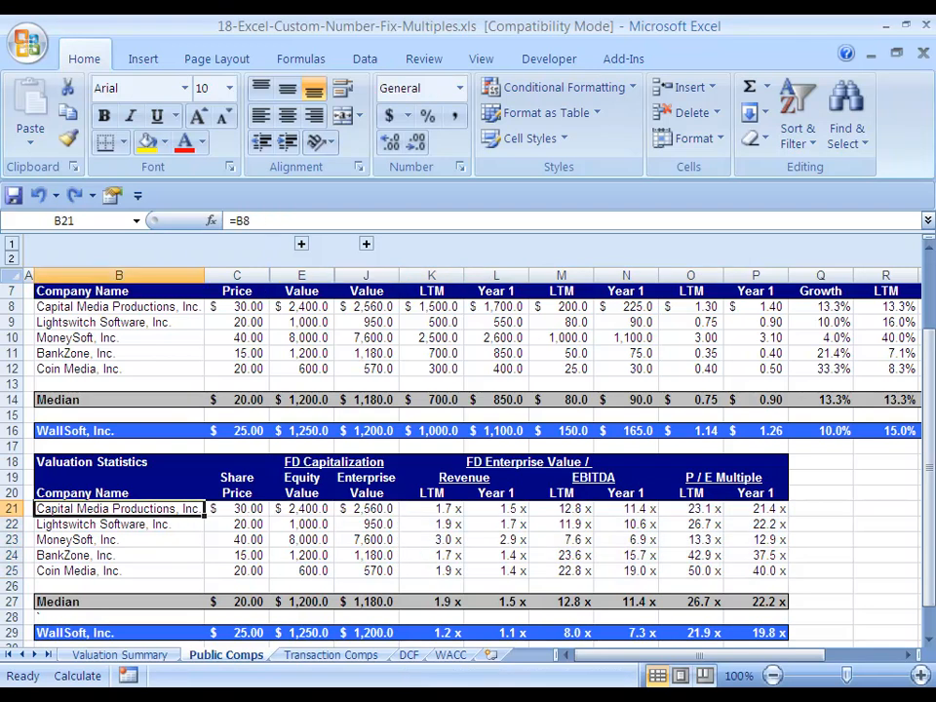
{"action": "key", "text": "ctrl+shift+Right"}
{"action": "key", "text": "Right"}
{"action": "key", "text": "Right"}
{"action": "key", "text": "Right"}
{"action": "key", "text": "Right"}
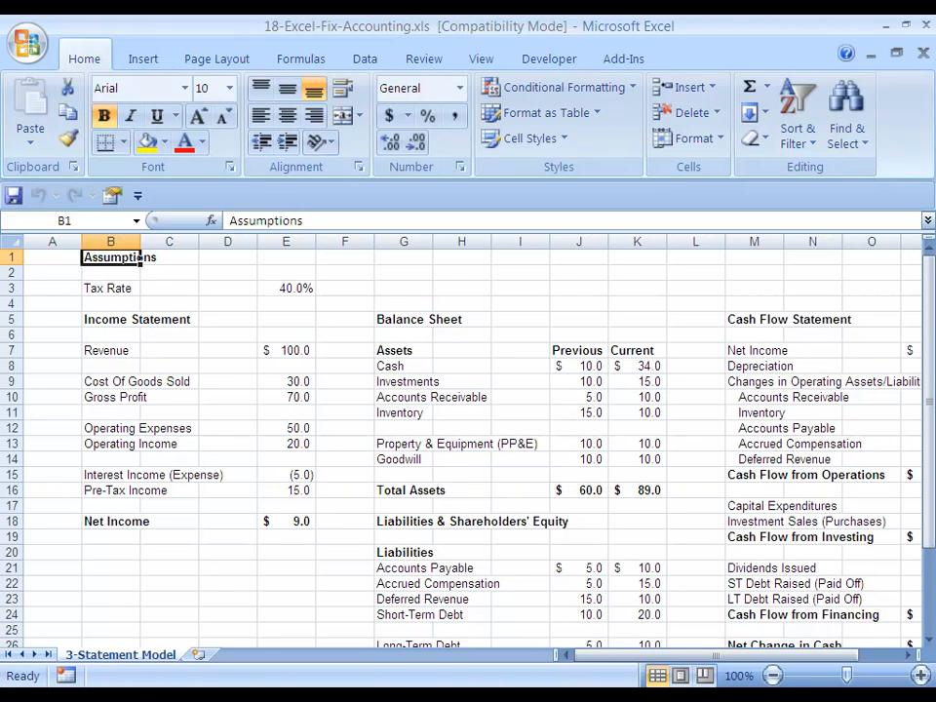
Move through the income statement figures to check which number formats each line uses.
{"action": "key", "text": "ctrl+Down"}
{"action": "key", "text": "ctrl+Down"}
{"action": "key", "text": "ctrl+Down"}
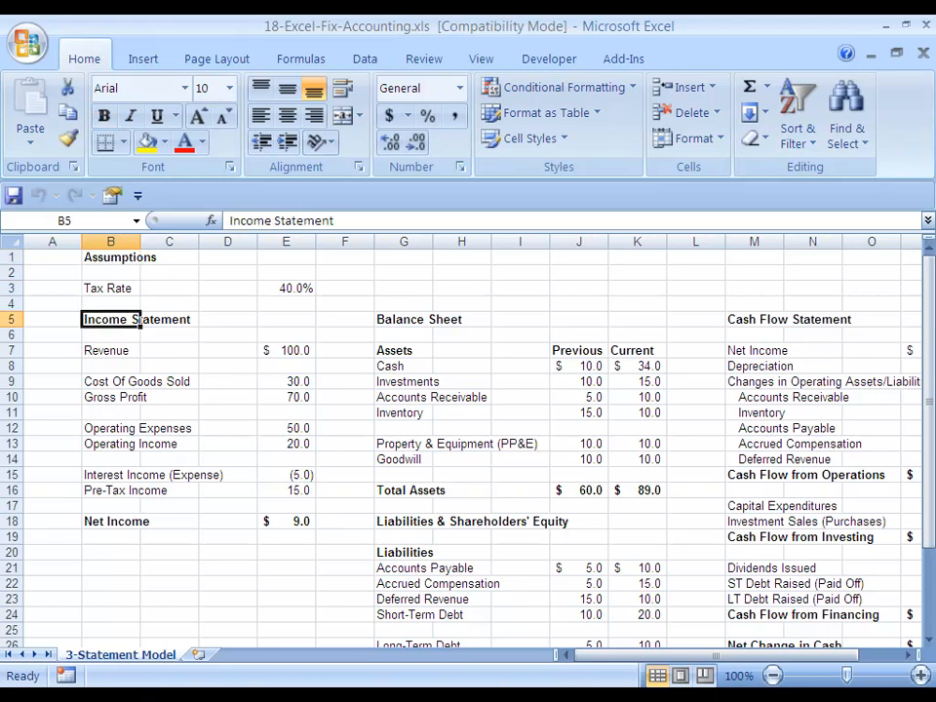
{"action": "key", "text": "ctrl+Right"}
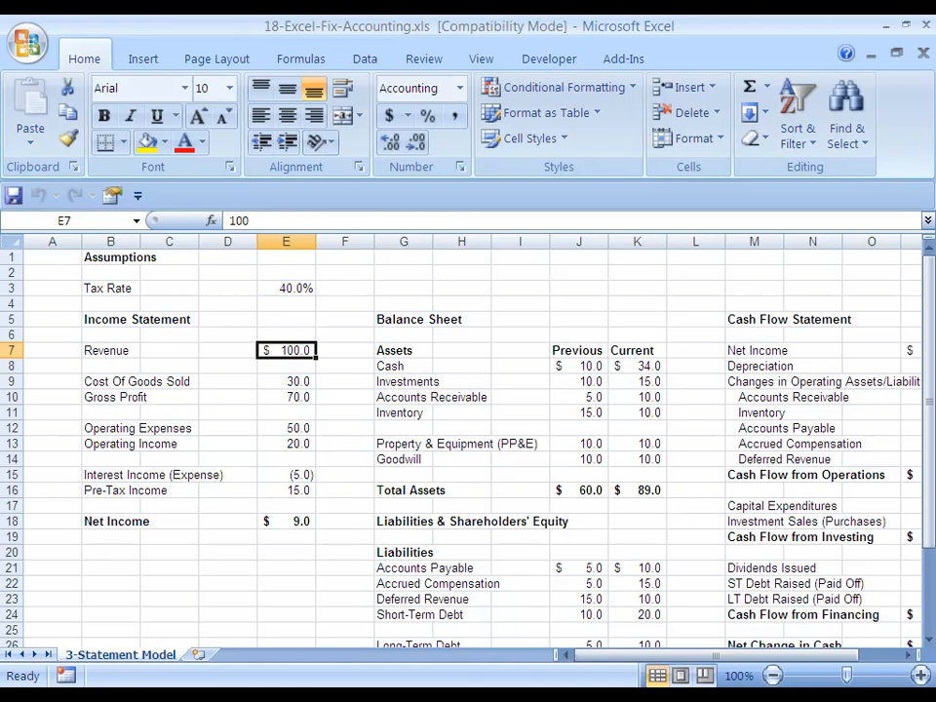
{"action": "key", "text": "ctrl+Down"}
{"action": "key", "text": "ctrl+Down"}
{"action": "key", "text": "ctrl+Down"}
{"action": "key", "text": "ctrl+Down"}
{"action": "key", "text": "ctrl+Down"}
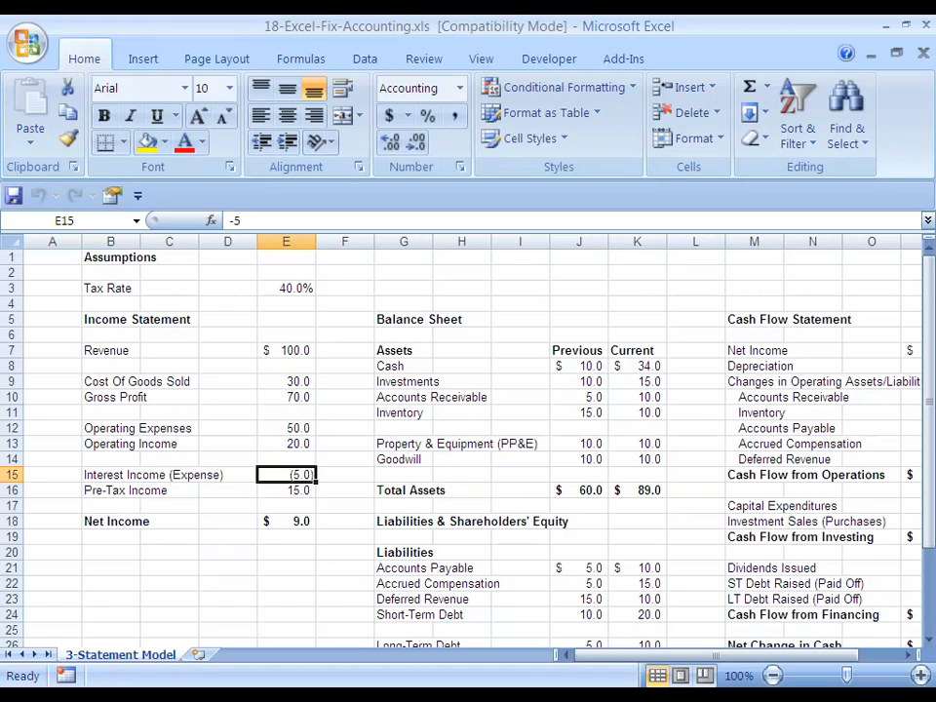
{"action": "key", "text": "ctrl+Up"}
{"action": "key", "text": "ctrl+Up"}
{"action": "key", "text": "ctrl+Up"}
{"action": "key", "text": "ctrl+Up"}
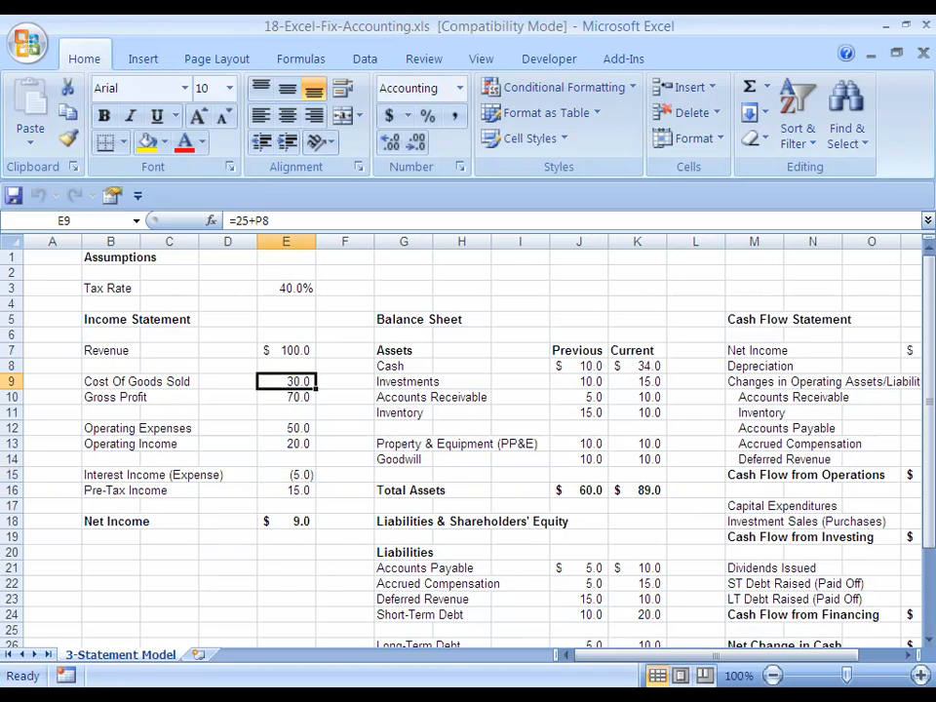
Open the Cost of Goods Sold value's custom number format and insert [Red] before the negative section of the code.
{"action": "key", "text": "ctrl+1"}
{"action": "key", "text": "alt+c"}
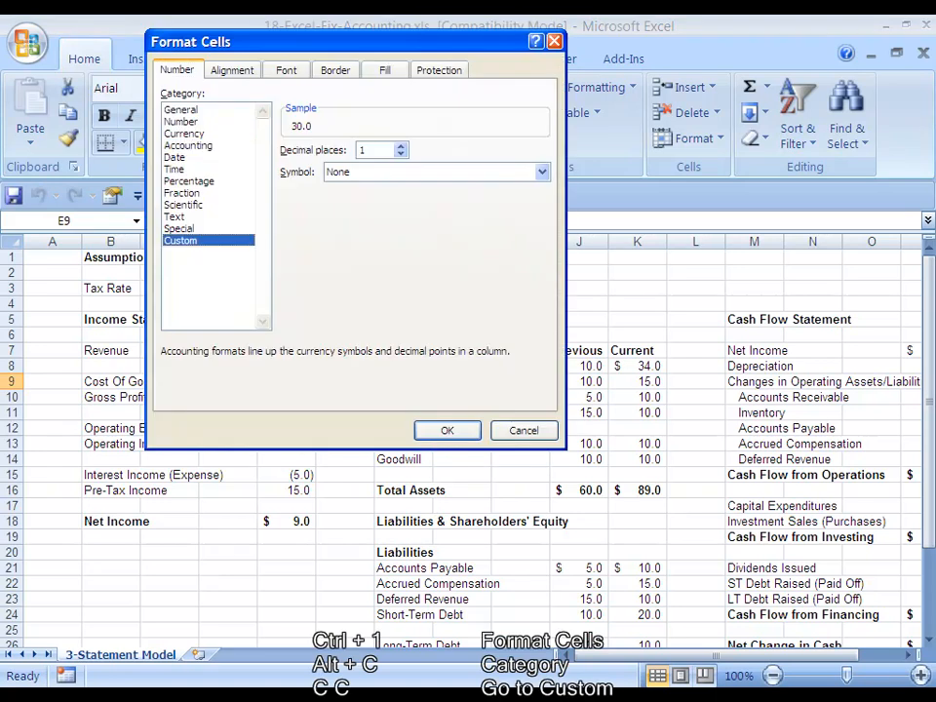
{"action": "key", "text": "c"}
{"action": "key", "text": "c"}
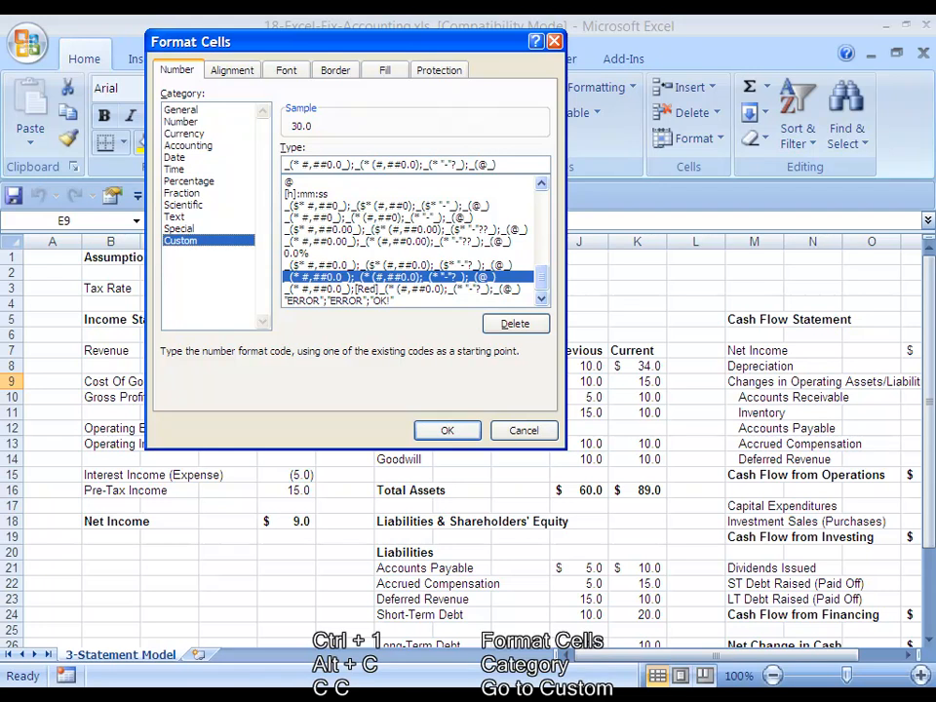
{"action": "key", "text": "Tab"}
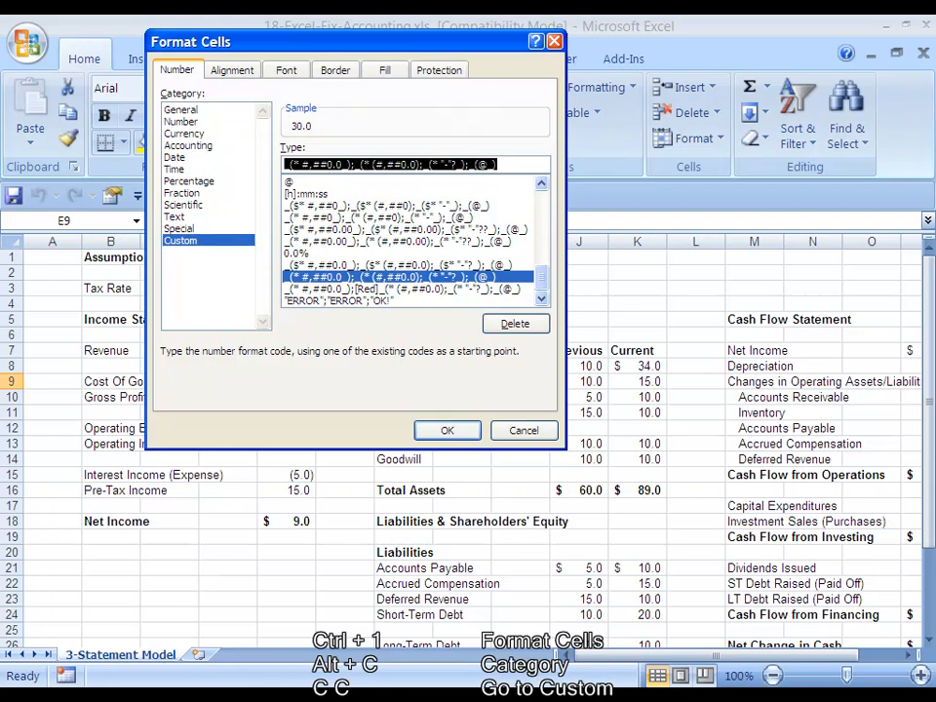
{"action": "left_click", "coordinate": [362, 164]}
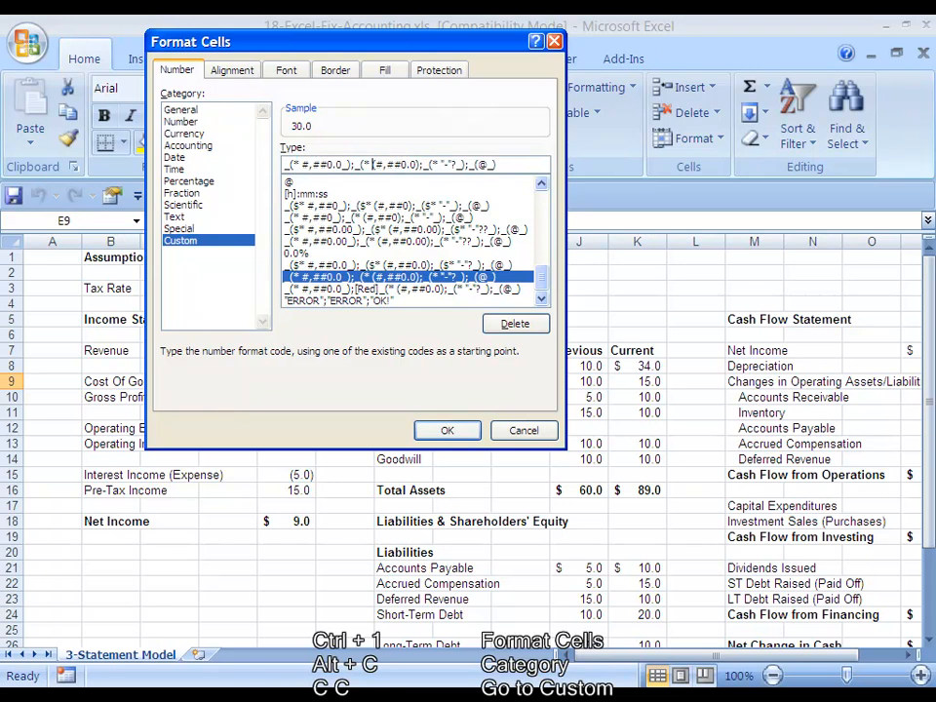
{"action": "key", "text": "Left"}
{"action": "key", "text": "Left"}
{"action": "key", "text": "Left"}
{"action": "key", "text": "shift+Left"}
{"action": "key", "text": "shift+Left"}
{"action": "key", "text": "shift+Left"}
{"action": "key", "text": "shift+Left"}
{"action": "key", "text": "shift+Left"}
{"action": "key", "text": "shift+Left"}
{"action": "key", "text": "shift+Left"}
{"action": "key", "text": "shift+Left"}
{"action": "key", "text": "shift+Left"}
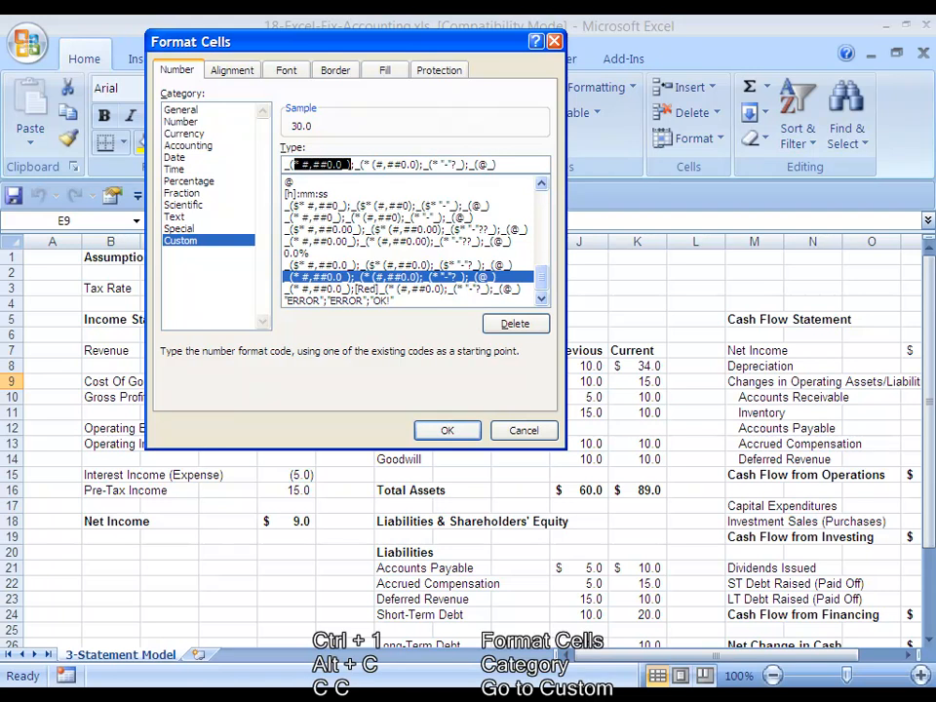
{"action": "key", "text": "shift+Left"}
{"action": "key", "text": "shift+Left"}
{"action": "key", "text": "shift+Left"}
{"action": "key", "text": "shift+Left"}
{"action": "key", "text": "Left"}
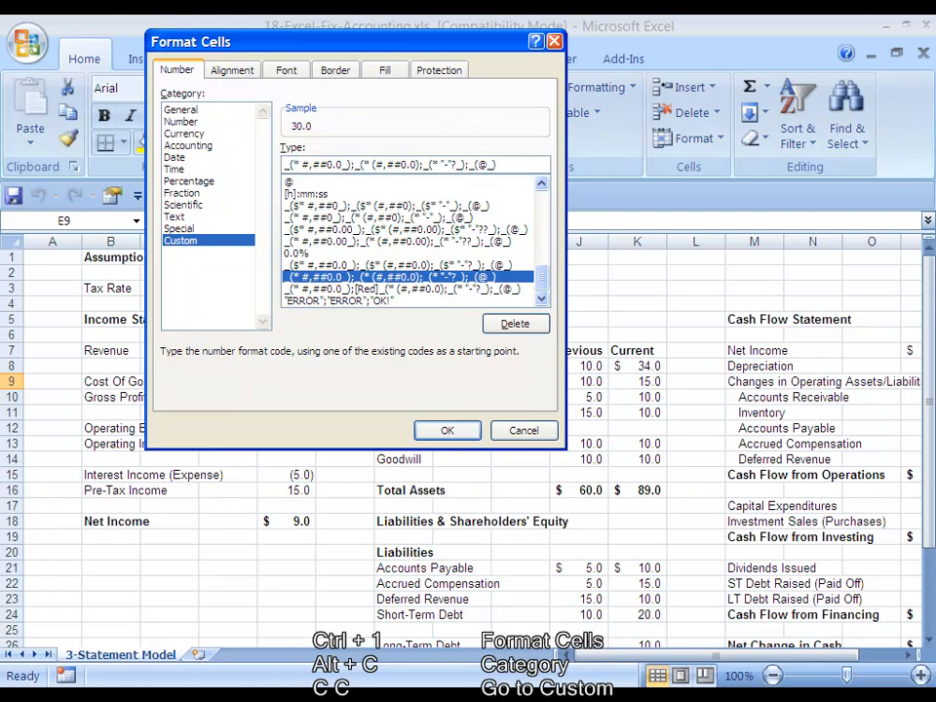
{"action": "key", "text": "Right"}
{"action": "key", "text": "Right"}
{"action": "key", "text": "Right"}
{"action": "key", "text": "Right"}
{"action": "key", "text": "Right"}
{"action": "key", "text": "Right"}
{"action": "key", "text": "Right"}
{"action": "key", "text": "Right"}
{"action": "key", "text": "Right"}
{"action": "key", "text": "Right"}
{"action": "key", "text": "Right"}
{"action": "key", "text": "Left"}
{"action": "key", "text": "Left"}
{"action": "key", "text": "Left"}
{"action": "key", "text": "Left"}
{"action": "key", "text": "Left"}
{"action": "key", "text": "Left"}
{"action": "key", "text": "Left"}
{"action": "key", "text": "Left"}
{"action": "key", "text": "Left"}
{"action": "key", "text": "Left"}
{"action": "key", "text": "Left"}
{"action": "key", "text": "Right"}
{"action": "key", "text": "shift+Left"}
{"action": "key", "text": "Right"}
{"action": "key", "text": "Right"}
{"action": "key", "text": "Right"}
{"action": "key", "text": "Right"}
{"action": "key", "text": "Right"}
{"action": "key", "text": "Right"}
{"action": "key", "text": "Right"}
{"action": "key", "text": "Right"}
{"action": "key", "text": "shift+Right"}
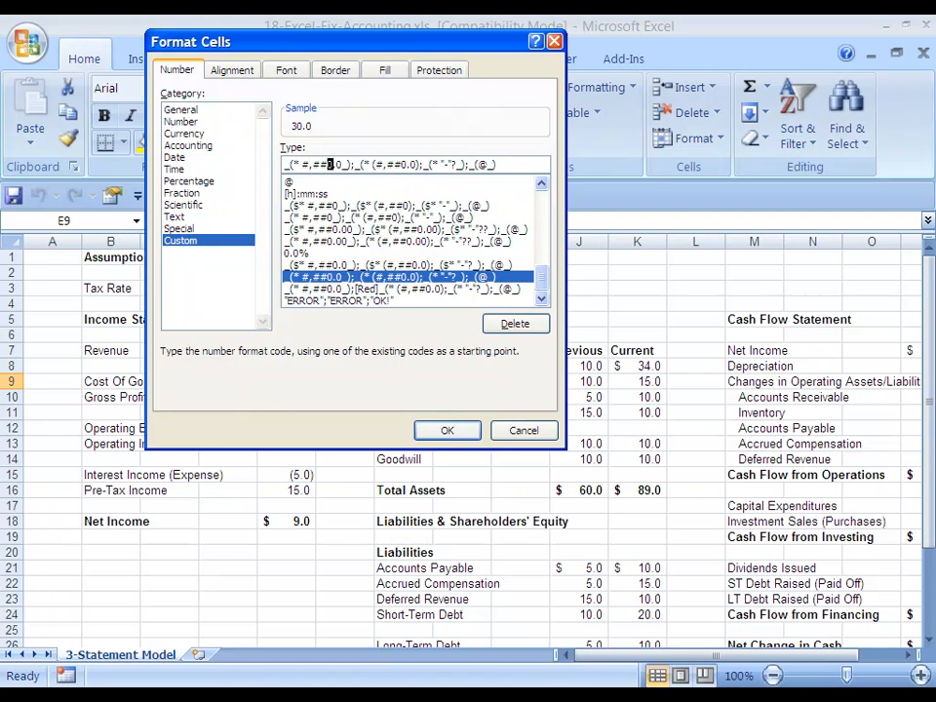
{"action": "key", "text": "shift+Right"}
{"action": "key", "text": "shift+Right"}
{"action": "key", "text": "Right"}
{"action": "key", "text": "Right"}
{"action": "key", "text": "Right"}
{"action": "key", "text": "Right"}
{"action": "type", "text": "["}
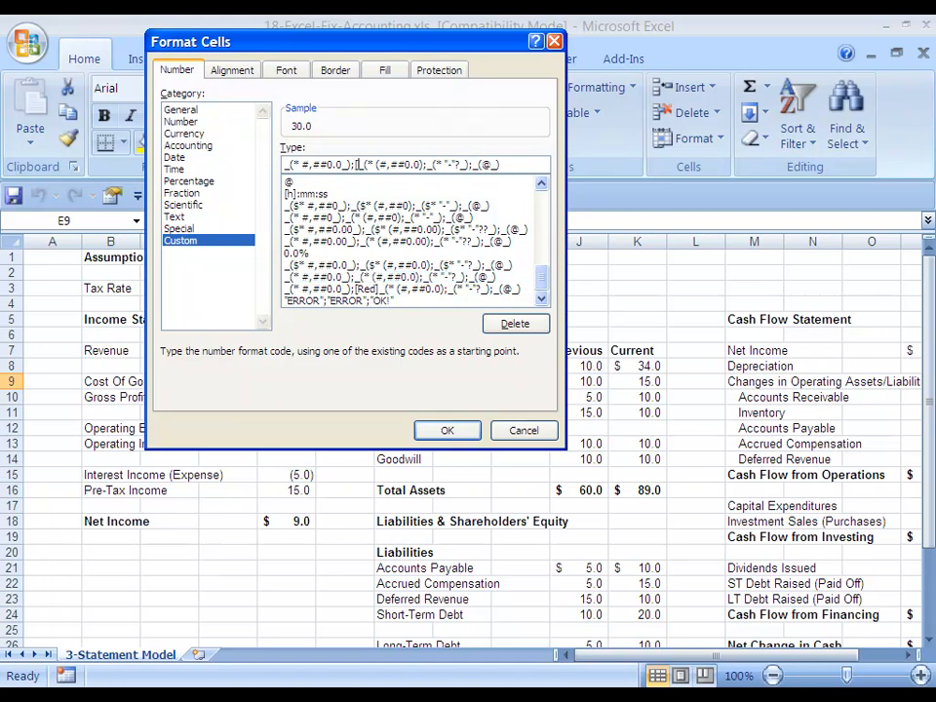
{"action": "type", "text": "Red]"}
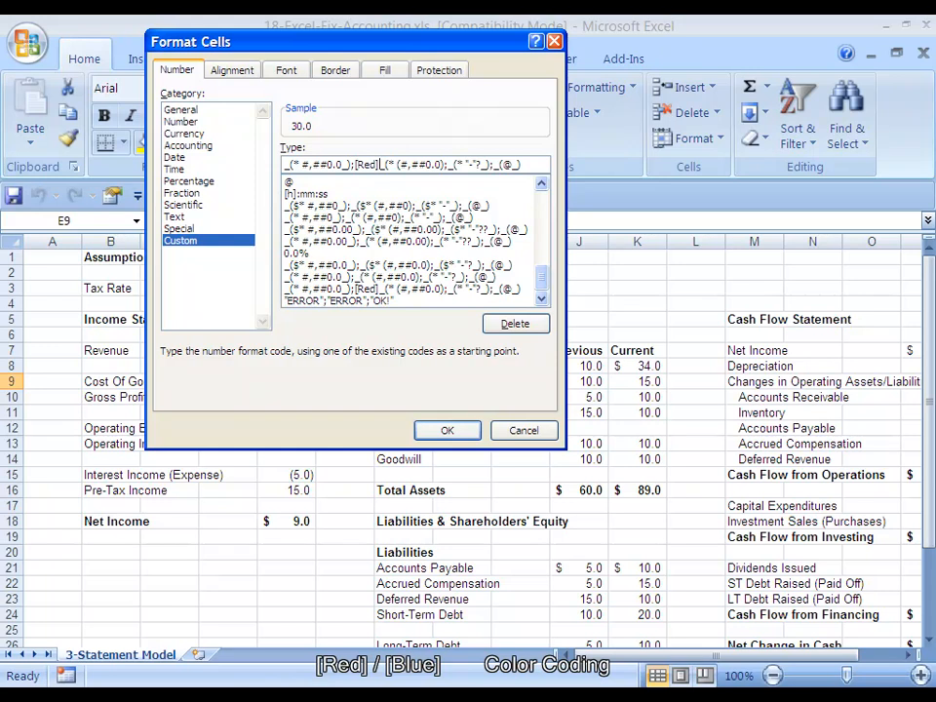
Highlight each section of the edited format code and close the format dialog.
{"action": "key", "text": "ctrl+Left"}
{"action": "key", "text": "ctrl+Left"}
{"action": "key", "text": "Right"}
{"action": "key", "text": "Left"}
{"action": "key", "text": "shift+Right"}
{"action": "key", "text": "shift+Right"}
{"action": "key", "text": "shift+Right"}
{"action": "key", "text": "shift+Right"}
{"action": "key", "text": "shift+Right"}
{"action": "key", "text": "shift+Right"}
{"action": "key", "text": "shift+Right"}
{"action": "key", "text": "shift+Right"}
{"action": "key", "text": "shift+Right"}
{"action": "key", "text": "shift+Right"}
{"action": "key", "text": "shift+Right"}
{"action": "key", "text": "shift+Right"}
{"action": "key", "text": "shift+Right"}
{"action": "key", "text": "Right"}
{"action": "key", "text": "Right"}
{"action": "key", "text": "Right"}
{"action": "key", "text": "shift+Right"}
{"action": "key", "text": "shift+Right"}
{"action": "key", "text": "shift+Right"}
{"action": "key", "text": "shift+Right"}
{"action": "key", "text": "shift+Right"}
{"action": "key", "text": "shift+Right"}
{"action": "key", "text": "shift+Right"}
{"action": "key", "text": "shift+Right"}
{"action": "key", "text": "shift+Right"}
{"action": "key", "text": "shift+Right"}
{"action": "key", "text": "shift+Right"}
{"action": "key", "text": "shift+Right"}
{"action": "key", "text": "shift+Right"}
{"action": "key", "text": "shift+Right"}
{"action": "key", "text": "shift+Right"}
{"action": "key", "text": "shift+Right"}
{"action": "key", "text": "shift+Right"}
{"action": "key", "text": "shift+Right"}
{"action": "key", "text": "Right"}
{"action": "key", "text": "Right"}
{"action": "key", "text": "shift+Right"}
{"action": "key", "text": "shift+Right"}
{"action": "key", "text": "shift+Right"}
{"action": "key", "text": "shift+Right"}
{"action": "key", "text": "shift+Right"}
{"action": "key", "text": "shift+Right"}
{"action": "key", "text": "shift+Right"}
{"action": "key", "text": "shift+Right"}
{"action": "key", "text": "Right"}
{"action": "key", "text": "Right"}
{"action": "key", "text": "Right"}
{"action": "key", "text": "Right"}
{"action": "key", "text": "shift+Right"}
{"action": "key", "text": "shift+Right"}
{"action": "key", "text": "shift+Right"}
{"action": "key", "text": "shift+Right"}
{"action": "key", "text": "shift+Right"}
{"action": "key", "text": "ctrl+Left"}
{"action": "key", "text": "ctrl+Left"}
{"action": "key", "text": "ctrl+Left"}
{"action": "key", "text": "ctrl+Left"}
{"action": "key", "text": "Escape"}
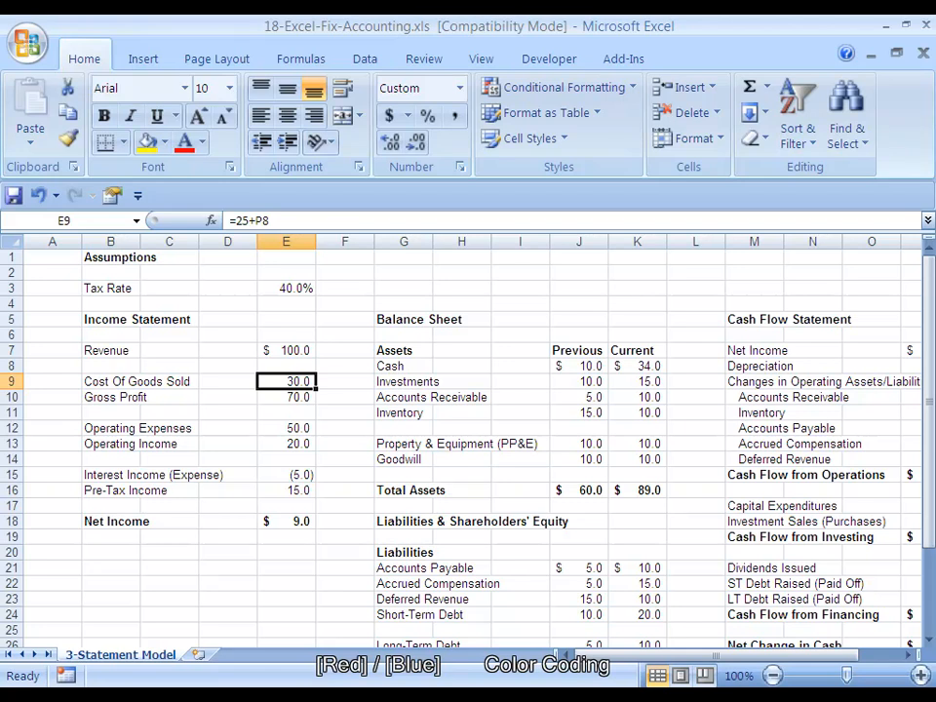
Copy that cell's format and paste only formats onto Gross Profit, Operating Expenses and Operating Income values.
{"action": "key", "text": "ctrl+c"}
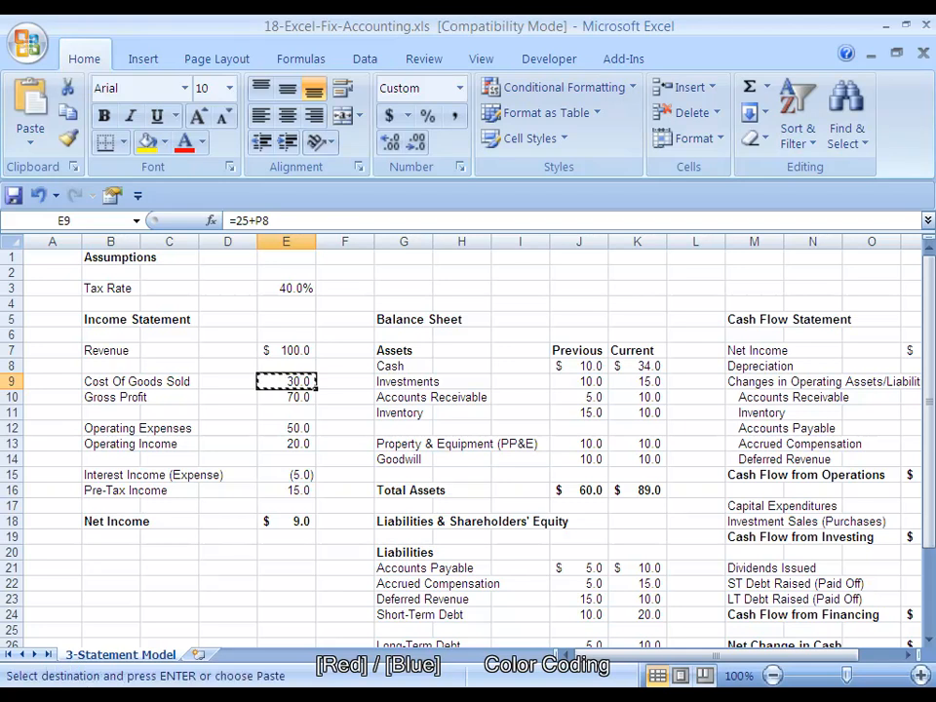
{"action": "key", "text": "shift+Down"}
{"action": "key", "text": "alt+e"}
{"action": "key", "text": "s"}
{"action": "key", "text": "t"}
{"action": "key", "text": "Return"}
{"action": "key", "text": "Down"}
{"action": "key", "text": "Down"}
{"action": "key", "text": "Down"}
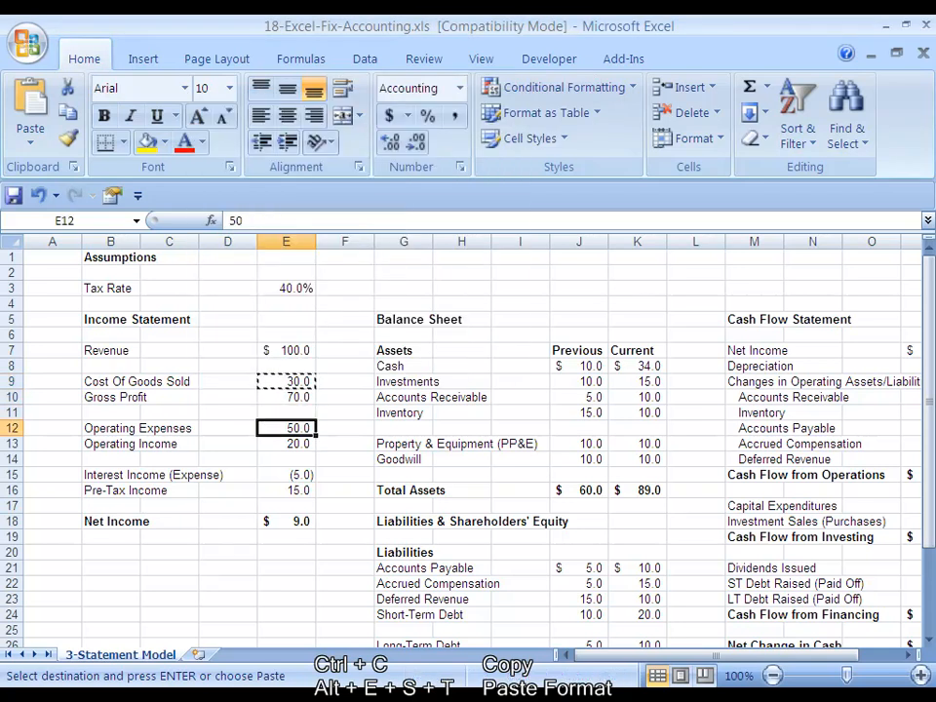
{"action": "key", "text": "shift+Down"}
{"action": "key", "text": "alt+e"}
{"action": "key", "text": "s"}
{"action": "key", "text": "t"}
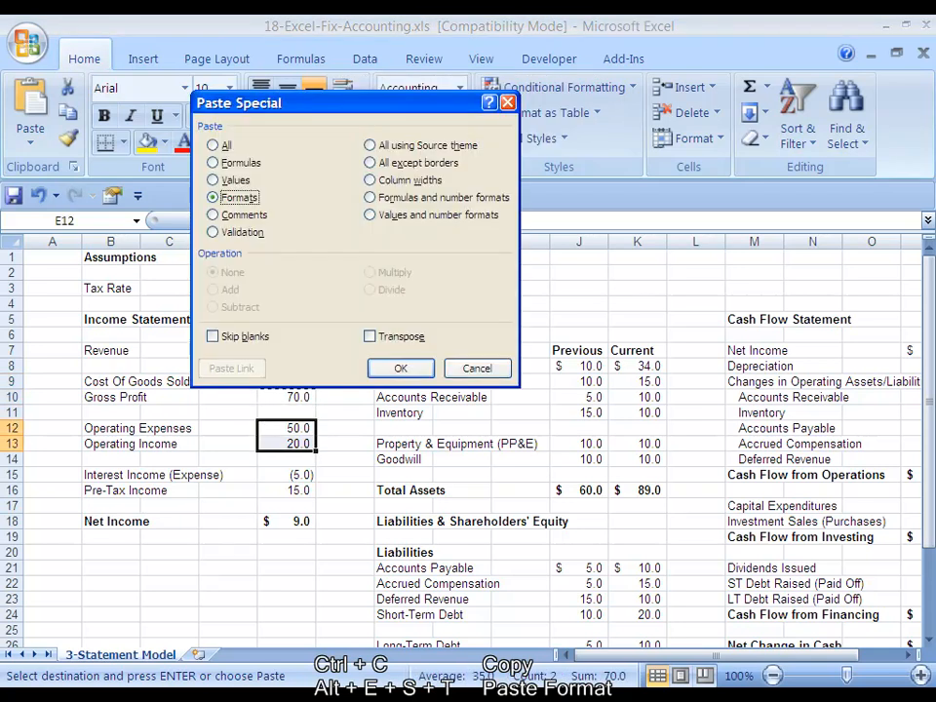
{"action": "key", "text": "Return"}
Copy the Interest Income (Expense) value's format and paste it onto the Pre-Tax Income value.
{"action": "key", "text": "Down"}
{"action": "key", "text": "Down"}
{"action": "key", "text": "Down"}
{"action": "scroll", "coordinate": [462, 443], "scroll_direction": "down", "scroll_amount": 1}
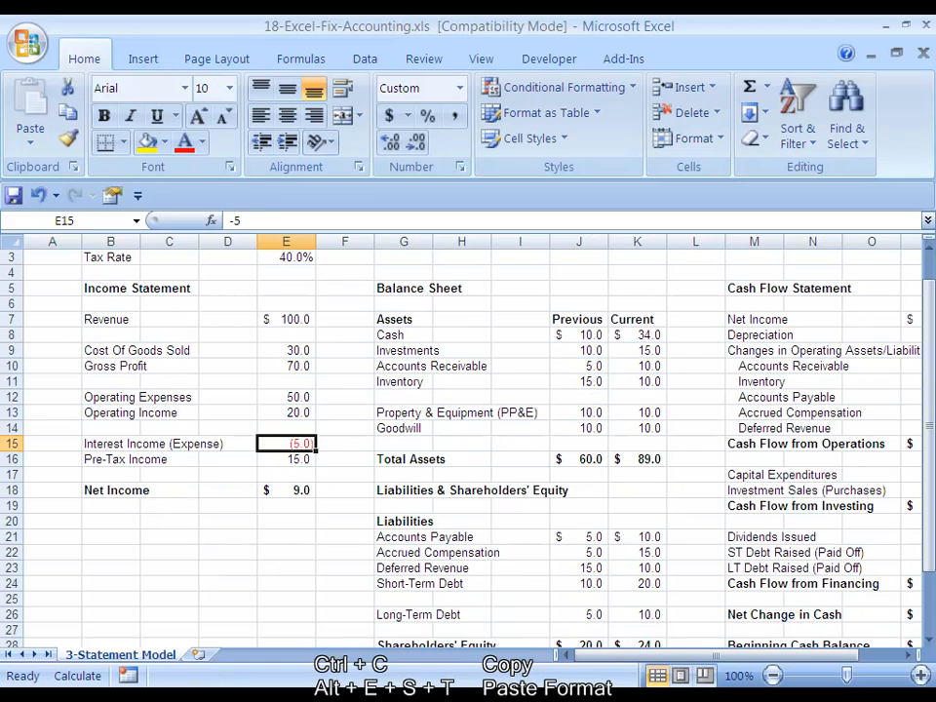
{"action": "key", "text": "ctrl+c"}
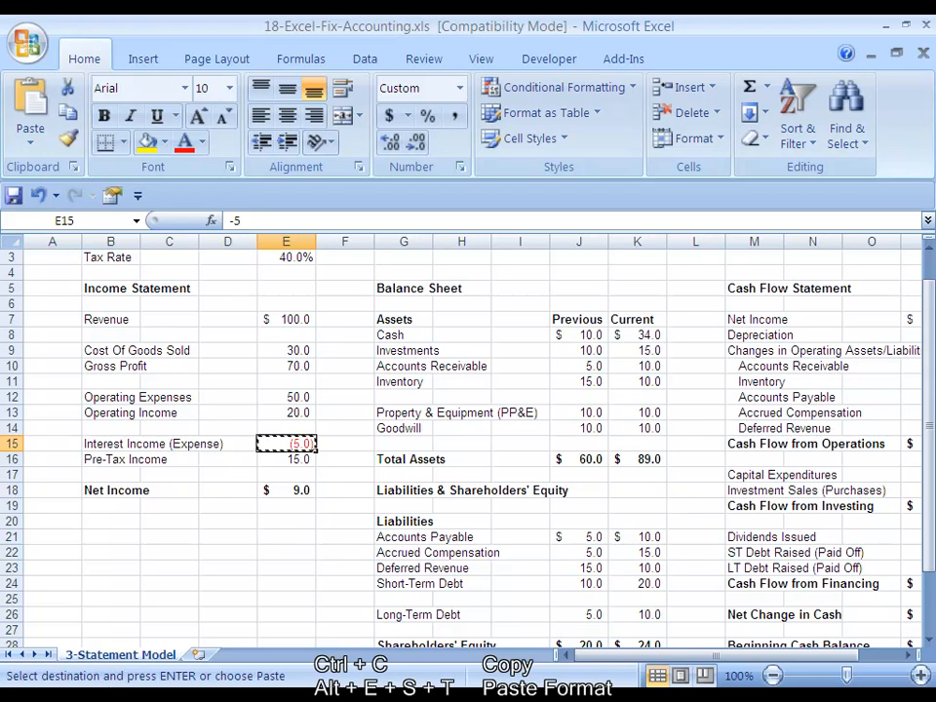
{"action": "key", "text": "Down"}
{"action": "key", "text": "alt+e"}
{"action": "key", "text": "s"}
{"action": "key", "text": "t"}
{"action": "key", "text": "Return"}
{"action": "key", "text": "Escape"}
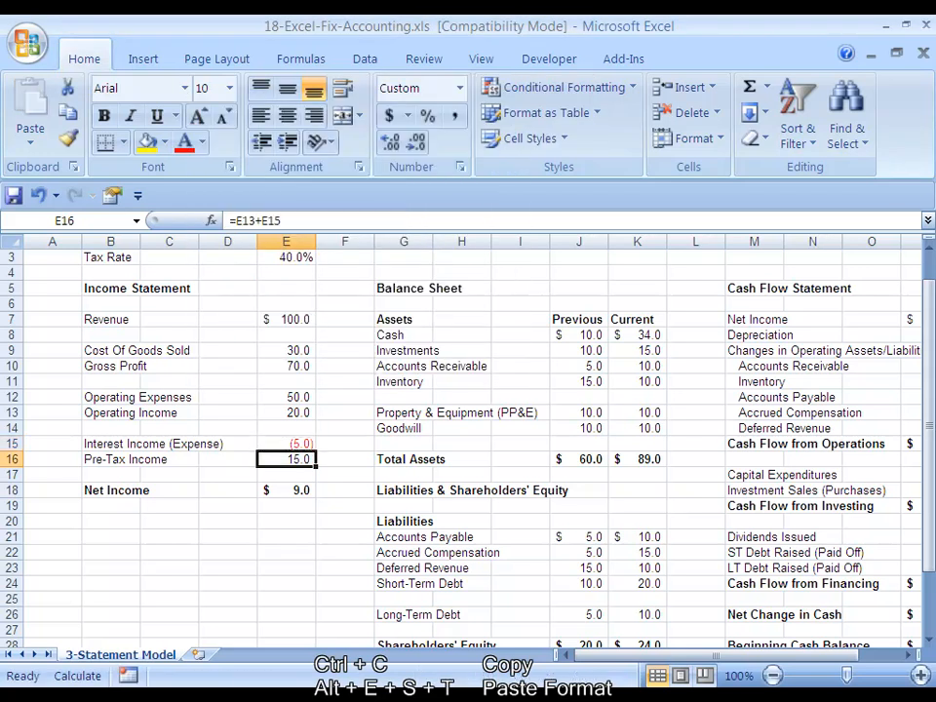
Copy the Pre-Tax Income format and paste formats onto the Investments through Inventory balance sheet values in both columns.
{"action": "key", "text": "ctrl+c"}
{"action": "key", "text": "Right"}
{"action": "key", "text": "Right"}
{"action": "key", "text": "Right"}
{"action": "key", "text": "Right"}
{"action": "key", "text": "Right"}
{"action": "key", "text": "Up"}
{"action": "key", "text": "Up"}
{"action": "key", "text": "Up"}
{"action": "key", "text": "Up"}
{"action": "key", "text": "Up"}
{"action": "key", "text": "Up"}
{"action": "key", "text": "Up"}
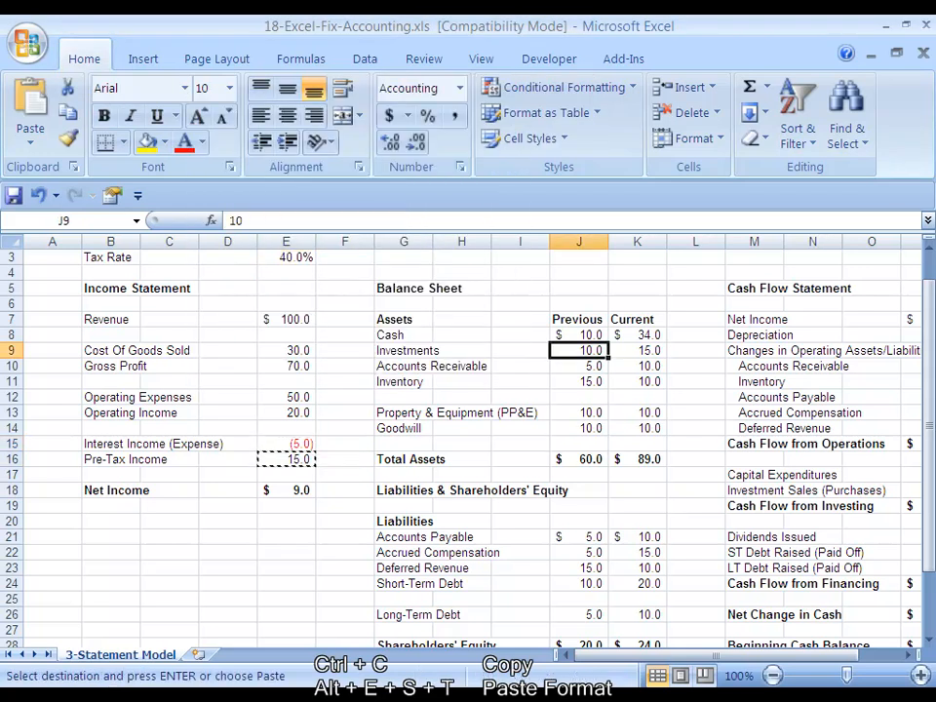
{"action": "key", "text": "shift+Down"}
{"action": "key", "text": "shift+Down"}
{"action": "key", "text": "shift+Right"}
{"action": "key", "text": "alt+e"}
{"action": "key", "text": "s"}
{"action": "key", "text": "t"}
{"action": "key", "text": "Return"}
Paste the same format onto the Property & Equipment and Goodwill values in both columns.
{"action": "key", "text": "Down"}
{"action": "key", "text": "Down"}
{"action": "key", "text": "Down"}
{"action": "key", "text": "Down"}
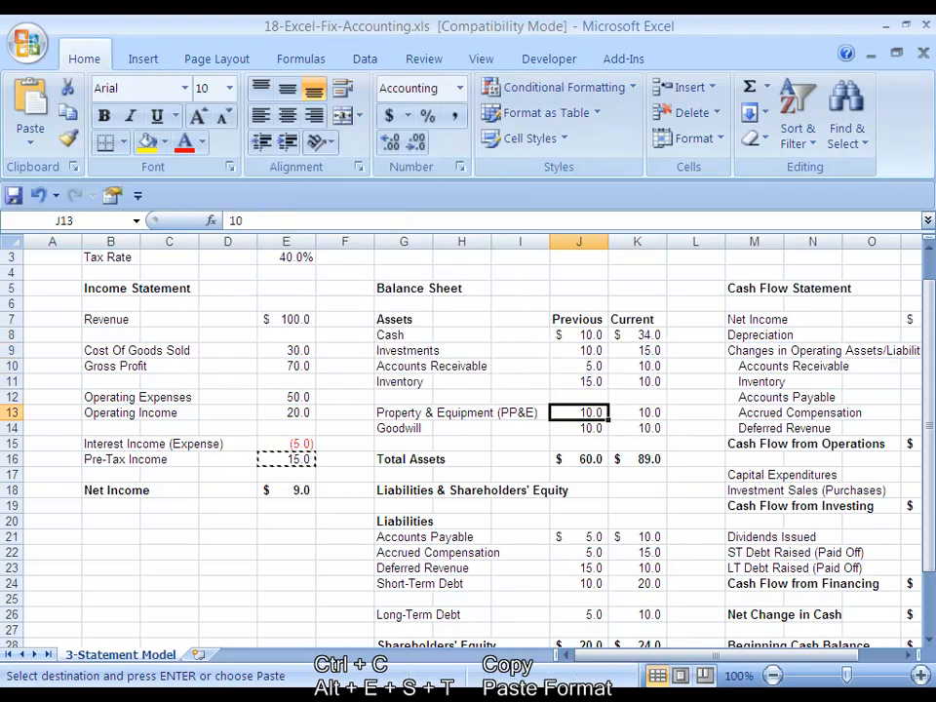
{"action": "key", "text": "shift+Down"}
{"action": "key", "text": "shift+Right"}
{"action": "key", "text": "alt+e"}
{"action": "key", "text": "s"}
{"action": "key", "text": "t"}
{"action": "key", "text": "Return"}
{"action": "key", "text": "Down"}
{"action": "key", "text": "Down"}
{"action": "key", "text": "Down"}
{"action": "key", "text": "Down"}
{"action": "key", "text": "Down"}
{"action": "key", "text": "Down"}
{"action": "key", "text": "Down"}
{"action": "key", "text": "Down"}
{"action": "key", "text": "Down"}
{"action": "key", "text": "Down"}
{"action": "key", "text": "Down"}
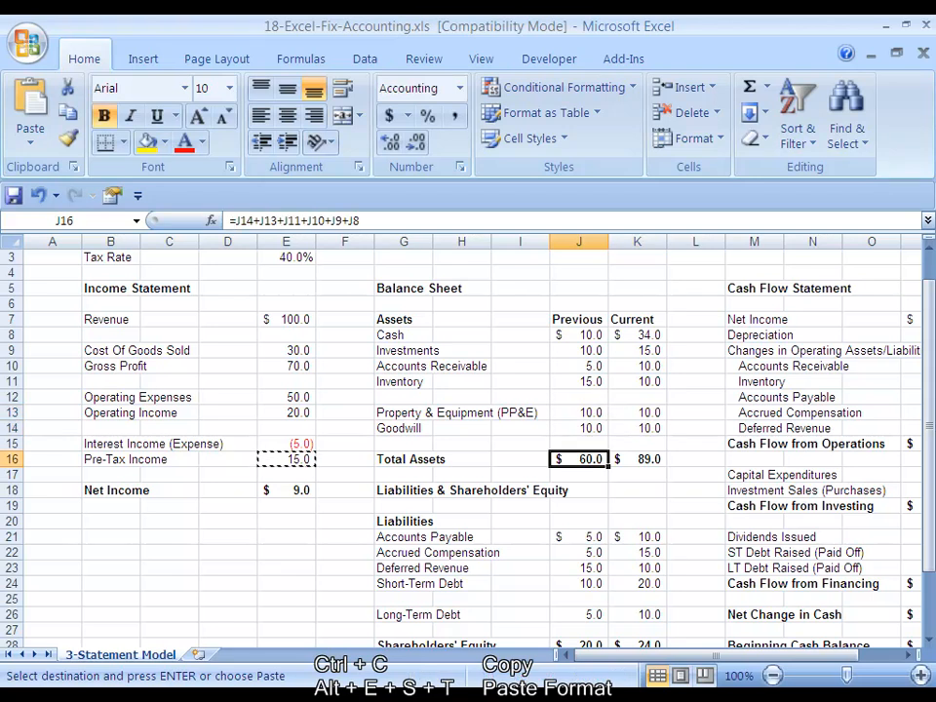
Paste the copied format onto further balance sheet rows below in the Previous and Current columns.
{"action": "key", "text": "Up"}
{"action": "key", "text": "Up"}
{"action": "key", "text": "shift+Down"}
{"action": "key", "text": "shift+Down"}
{"action": "key", "text": "shift+Right"}
{"action": "key", "text": "alt+e"}
{"action": "key", "text": "s"}
{"action": "key", "text": "t"}
{"action": "key", "text": "Return"}
{"action": "key", "text": "Down"}
{"action": "key", "text": "Down"}
{"action": "key", "text": "Down"}
{"action": "key", "text": "Down"}
{"action": "key", "text": "shift+Right"}
{"action": "key", "text": "alt+e"}
{"action": "key", "text": "s"}
{"action": "key", "text": "t"}
{"action": "key", "text": "Return"}
{"action": "key", "text": "Down"}
{"action": "key", "text": "Down"}
{"action": "key", "text": "Down"}
{"action": "key", "text": "Down"}
{"action": "key", "text": "Down"}
{"action": "key", "text": "Down"}
{"action": "key", "text": "Down"}
{"action": "key", "text": "Down"}
{"action": "key", "text": "Right"}
{"action": "key", "text": "Right"}
{"action": "key", "text": "Right"}
{"action": "key", "text": "Right"}
{"action": "key", "text": "Right"}
{"action": "key", "text": "Right"}
{"action": "key", "text": "Right"}
{"action": "key", "text": "Right"}
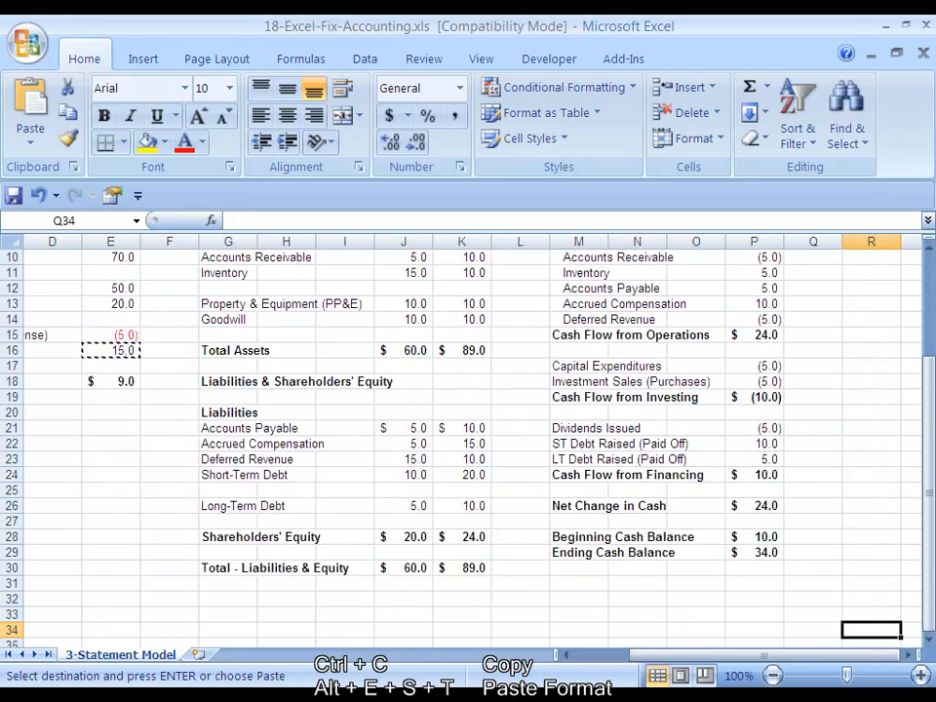
{"action": "key", "text": "Left"}
{"action": "key", "text": "Left"}
{"action": "key", "text": "Left"}
{"action": "key", "text": "Left"}
{"action": "key", "text": "Left"}
{"action": "key", "text": "Left"}
{"action": "key", "text": "Right"}
{"action": "key", "text": "Escape"}
{"action": "key", "text": "Up"}
{"action": "key", "text": "Up"}
{"action": "key", "text": "Up"}
{"action": "key", "text": "Up"}
{"action": "key", "text": "Up"}
{"action": "key", "text": "Up"}
{"action": "key", "text": "Up"}
{"action": "key", "text": "Up"}
{"action": "key", "text": "Up"}
{"action": "key", "text": "Up"}
{"action": "key", "text": "Up"}
{"action": "key", "text": "Up"}
{"action": "key", "text": "Up"}
{"action": "key", "text": "Up"}
{"action": "key", "text": "Up"}
{"action": "key", "text": "Up"}
{"action": "key", "text": "Up"}
{"action": "key", "text": "Up"}
{"action": "key", "text": "Up"}
{"action": "key", "text": "Up"}
{"action": "key", "text": "Up"}
{"action": "key", "text": "Up"}
{"action": "key", "text": "Up"}
{"action": "key", "text": "Up"}
{"action": "key", "text": "Up"}
{"action": "key", "text": "Up"}
{"action": "key", "text": "Down"}
{"action": "key", "text": "Down"}
{"action": "key", "text": "Down"}
{"action": "key", "text": "Down"}
{"action": "key", "text": "Down"}
{"action": "key", "text": "Down"}
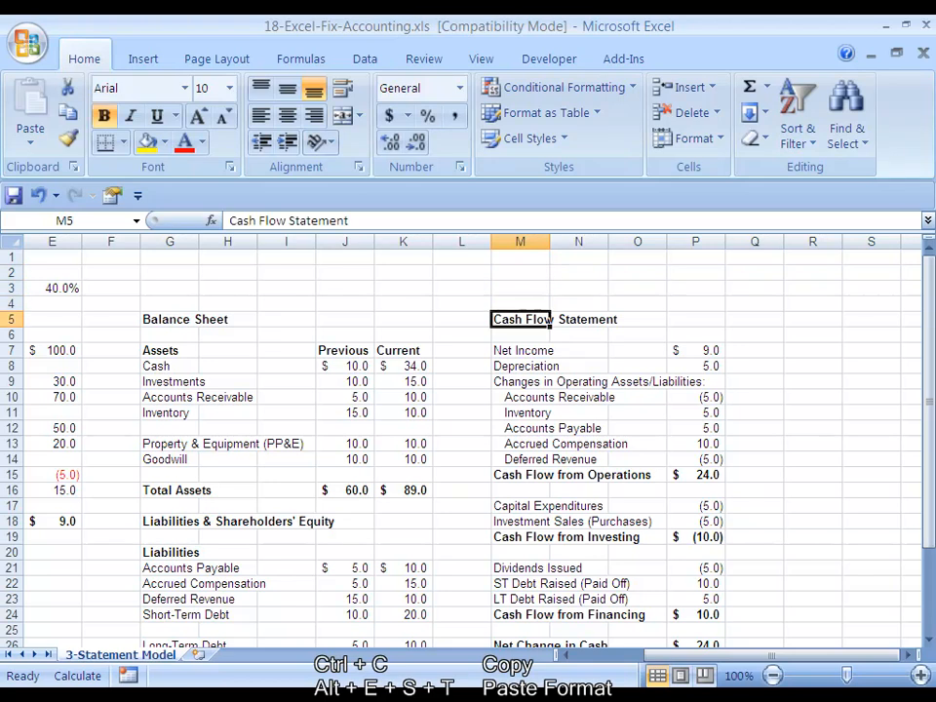
{"action": "key", "text": "Right"}
{"action": "key", "text": "Right"}
{"action": "key", "text": "Right"}
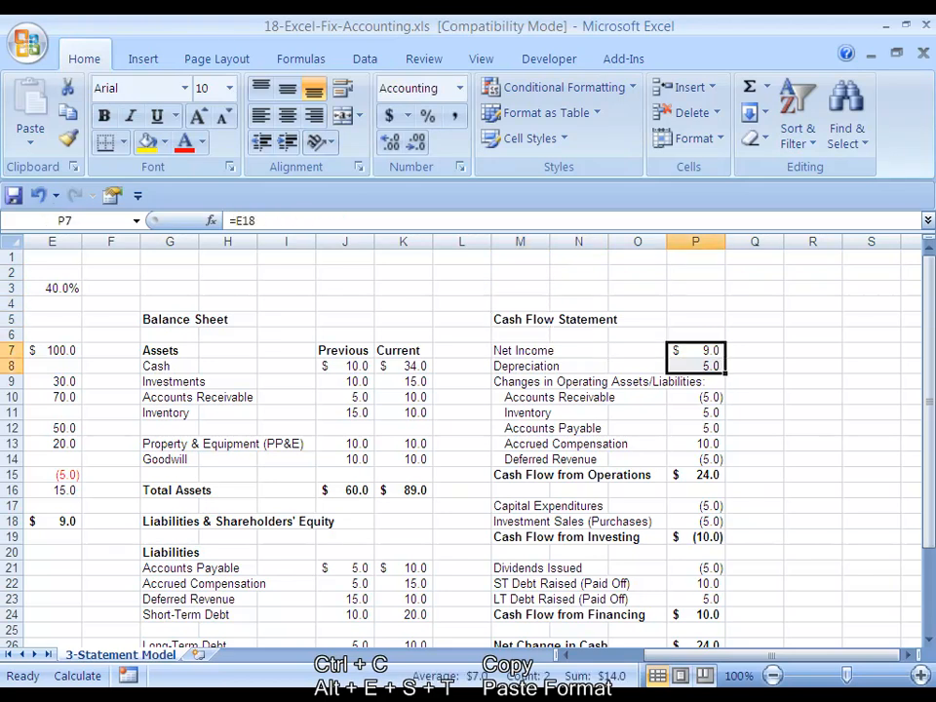
{"action": "key", "text": "Down"}
{"action": "type", "text": "t"}
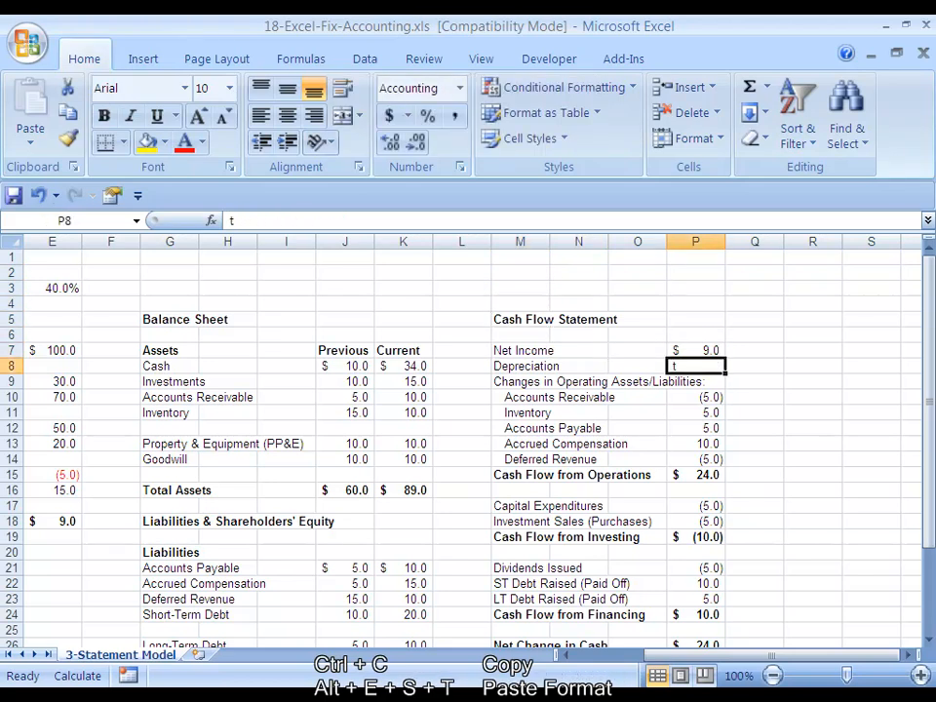
{"action": "key", "text": "Left"}
{"action": "key", "text": "Left"}
{"action": "key", "text": "Left"}
{"action": "key", "text": "Left"}
{"action": "key", "text": "Left"}
{"action": "key", "text": "Down"}
{"action": "key", "text": "ctrl+c"}
{"action": "key", "text": "Right"}
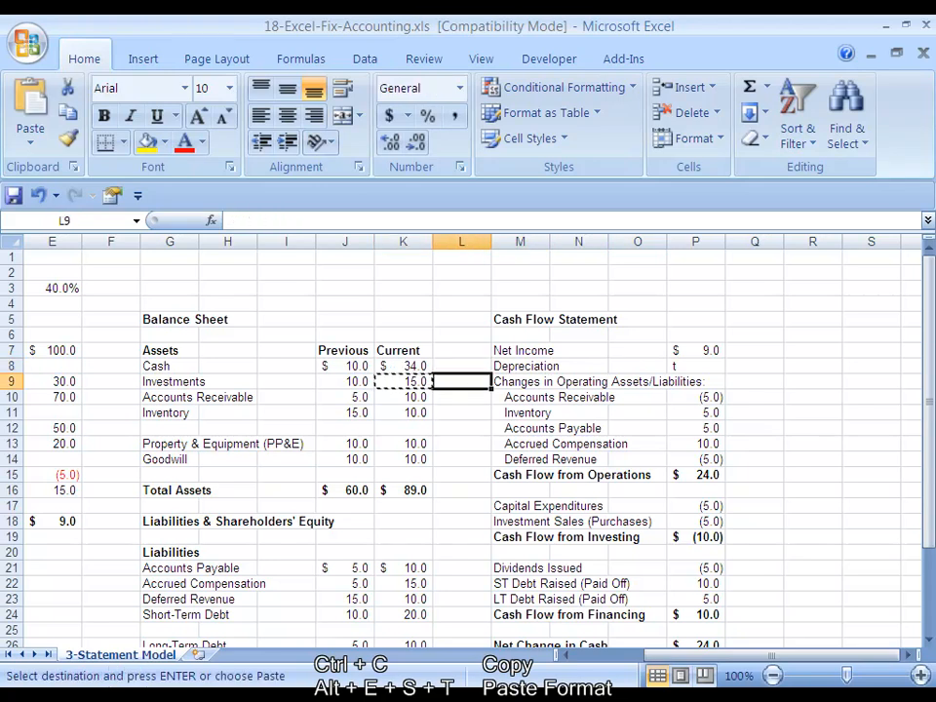
{"action": "key", "text": "ctrl+z"}
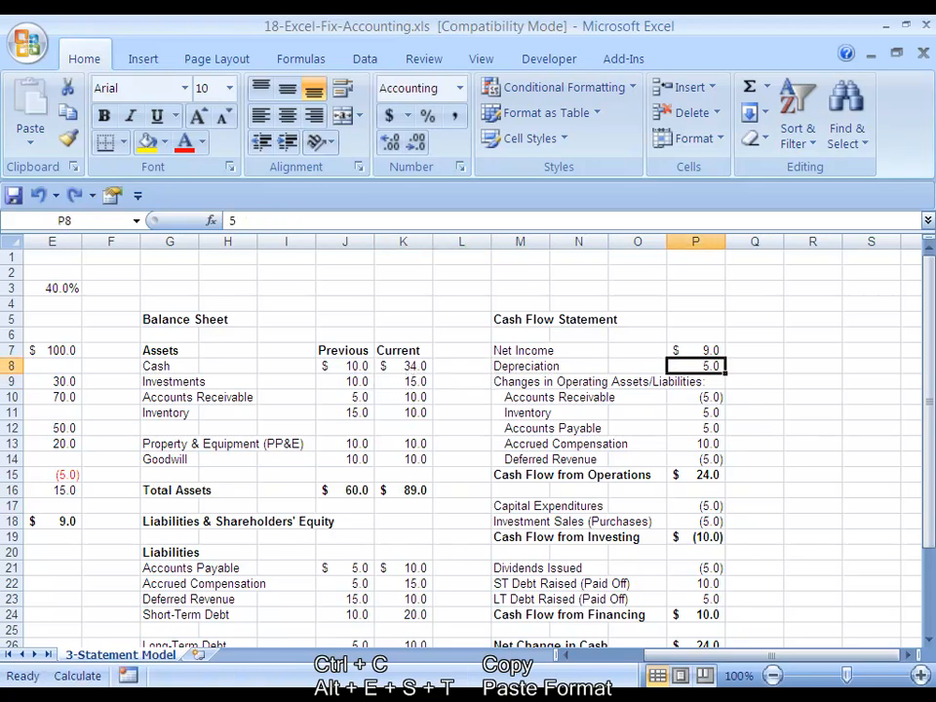
Copy the Investments Current value's format and paste formats onto the Depreciation value in the cash flow statement.
{"action": "key", "text": "Left"}
{"action": "key", "text": "Left"}
{"action": "key", "text": "Left"}
{"action": "key", "text": "Left"}
{"action": "key", "text": "Left"}
{"action": "key", "text": "Down"}
{"action": "key", "text": "ctrl+c"}
{"action": "key", "text": "Right"}
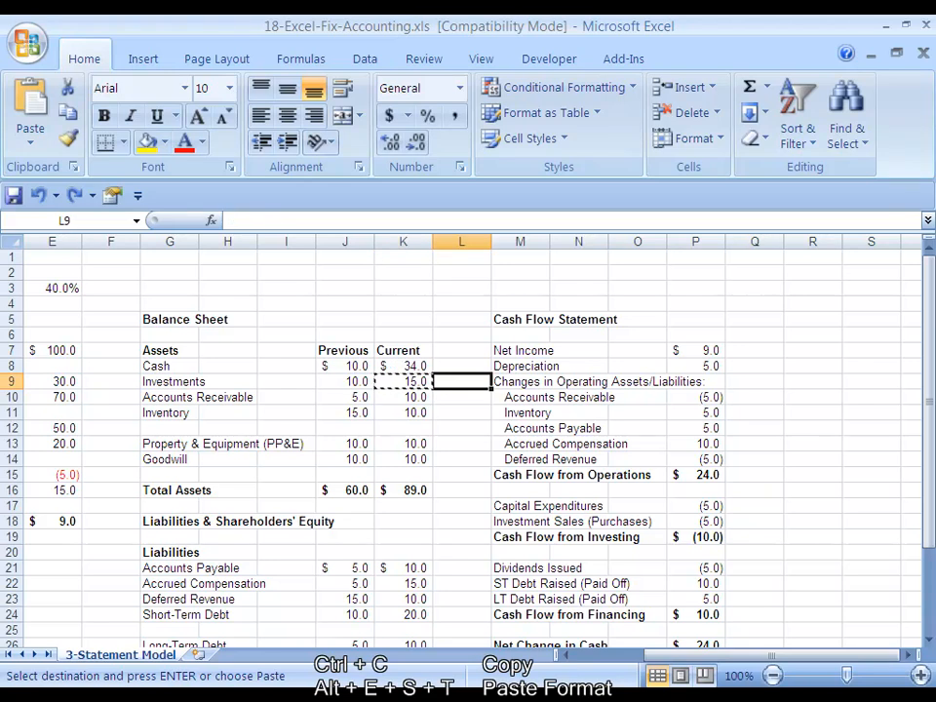
{"action": "key", "text": "Up"}
{"action": "key", "text": "Right"}
{"action": "key", "text": "Right"}
{"action": "key", "text": "Right"}
{"action": "key", "text": "Right"}
{"action": "key", "text": "alt+e"}
{"action": "key", "text": "s"}
{"action": "key", "text": "t"}
{"action": "key", "text": "Return"}
Paste the same format onto the Accounts Receivable, Inventory and Accounts Payable change values.
{"action": "key", "text": "Down"}
{"action": "key", "text": "Down"}
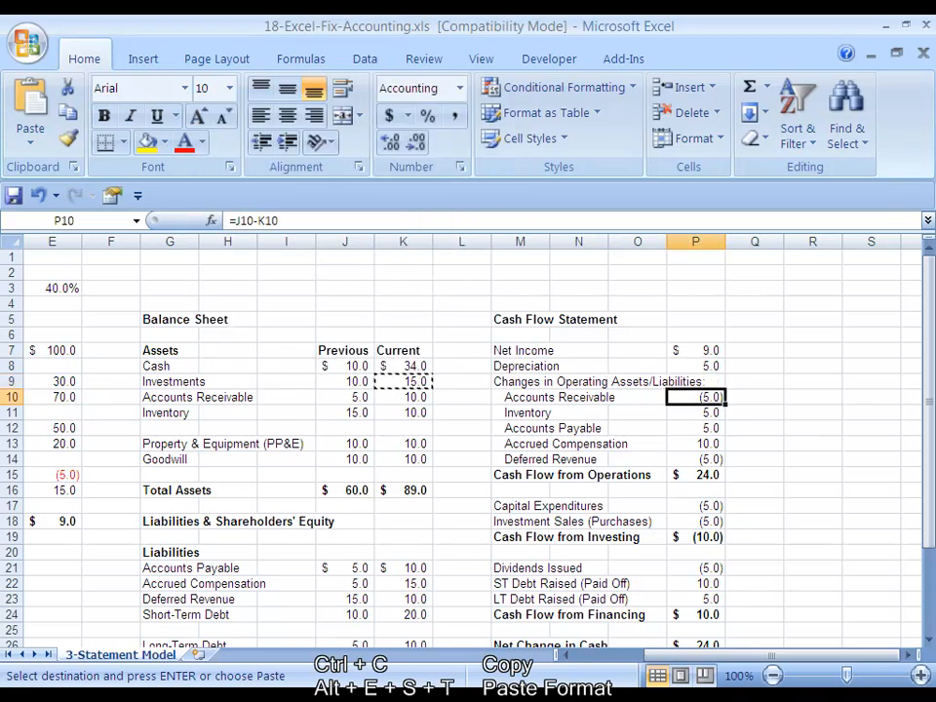
{"action": "key", "text": "shift+Down"}
{"action": "key", "text": "shift+Down"}
{"action": "key", "text": "shift+Down"}
{"action": "key", "text": "shift+Down"}
{"action": "key", "text": "shift+Down"}
{"action": "key", "text": "shift+Up"}
{"action": "key", "text": "alt+e"}
{"action": "key", "text": "s"}
{"action": "key", "text": "t"}
{"action": "key", "text": "Return"}
{"action": "key", "text": "Down"}
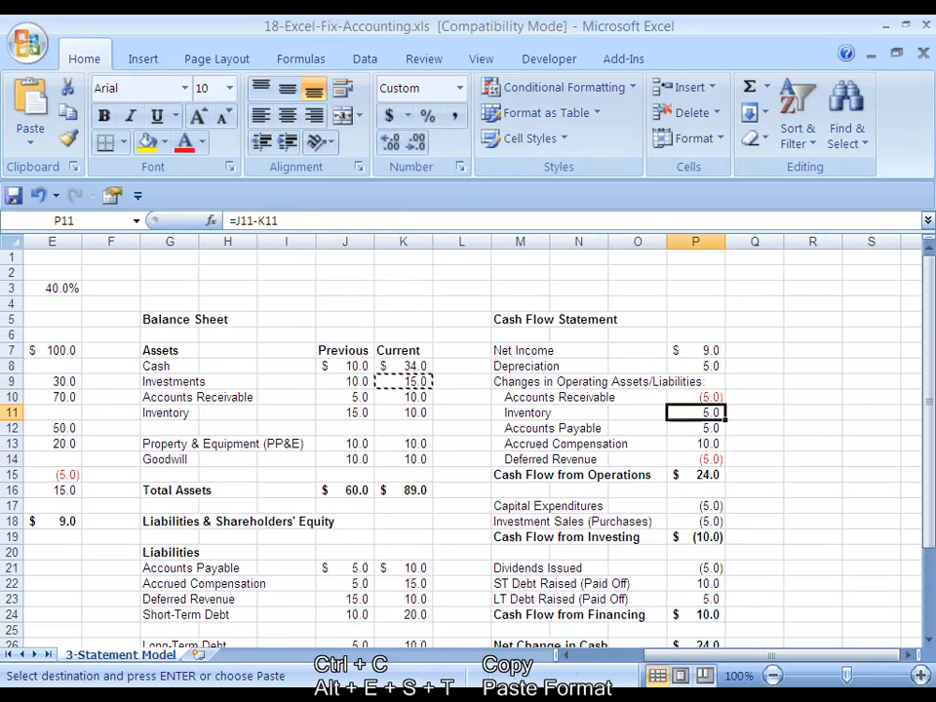
{"action": "key", "text": "Up"}
{"action": "key", "text": "Escape"}
Copy the Deferred Revenue change value's format and paste formats onto the Capital Expenditures and Investment Sales (Purchases) values.
{"action": "key", "text": "Down"}
{"action": "key", "text": "Down"}
{"action": "key", "text": "Down"}
{"action": "key", "text": "Down"}
{"action": "key", "text": "Down"}
{"action": "key", "text": "Down"}
{"action": "key", "text": "Down"}
{"action": "key", "text": "Up"}
{"action": "key", "text": "Up"}
{"action": "key", "text": "Up"}
{"action": "key", "text": "ctrl+c"}
Paste the same format onto the Dividends Issued, ST Debt Raised and LT Debt Raised values.
{"action": "key", "text": "Down"}
{"action": "key", "text": "Down"}
{"action": "key", "text": "Down"}
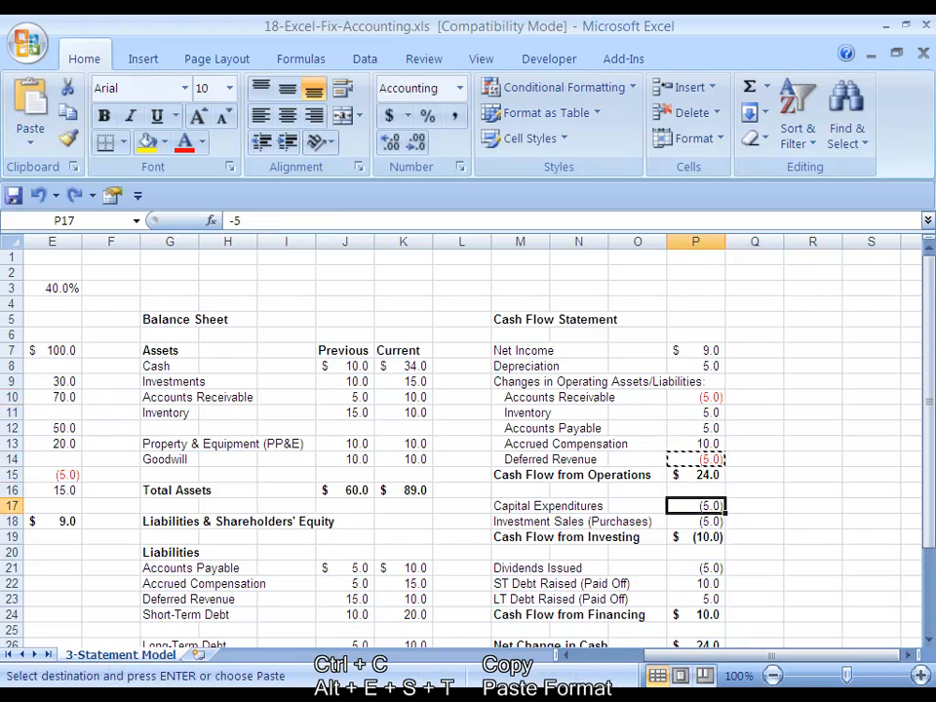
{"action": "key", "text": "shift+Down"}
{"action": "key", "text": "alt+e"}
{"action": "key", "text": "s"}
{"action": "key", "text": "t"}
{"action": "key", "text": "Return"}
{"action": "key", "text": "Down"}
{"action": "key", "text": "Down"}
{"action": "key", "text": "Down"}
{"action": "key", "text": "Down"}
{"action": "key", "text": "Down"}
{"action": "key", "text": "Down"}
{"action": "key", "text": "Down"}
{"action": "key", "text": "Down"}
{"action": "key", "text": "Down"}
{"action": "key", "text": "Down"}
{"action": "key", "text": "Down"}
{"action": "key", "text": "Down"}
{"action": "key", "text": "Down"}
{"action": "key", "text": "Down"}
{"action": "key", "text": "Down"}
{"action": "key", "text": "Down"}
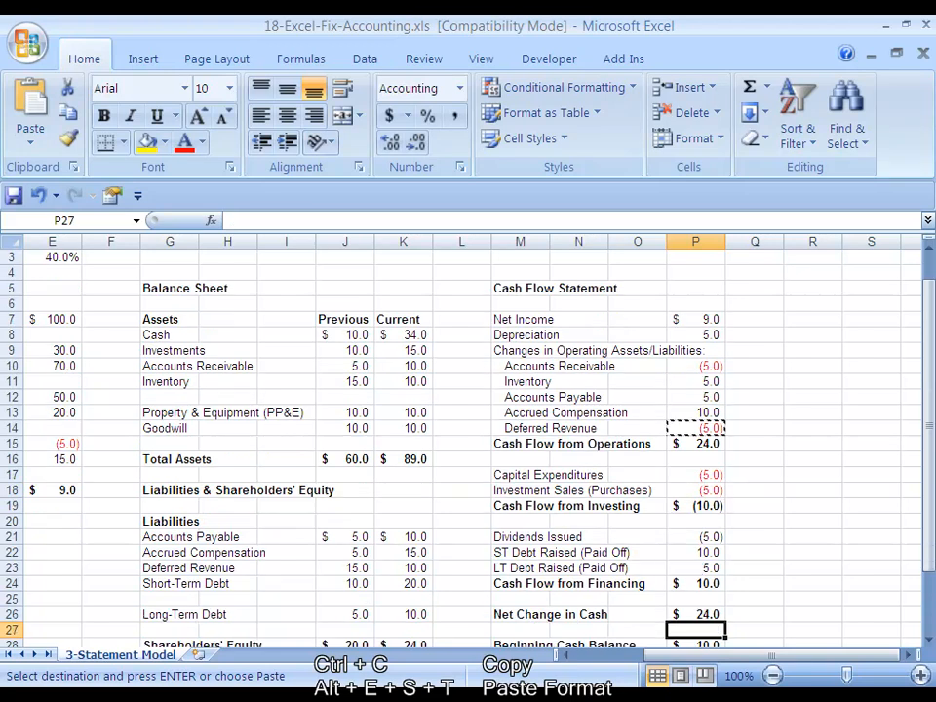
{"action": "key", "text": "Up"}
{"action": "key", "text": "Up"}
{"action": "key", "text": "Up"}
{"action": "key", "text": "Up"}
{"action": "key", "text": "Up"}
{"action": "key", "text": "Up"}
{"action": "key", "text": "Up"}
{"action": "key", "text": "Up"}
{"action": "key", "text": "Up"}
{"action": "key", "text": "Up"}
{"action": "key", "text": "Up"}
{"action": "key", "text": "Up"}
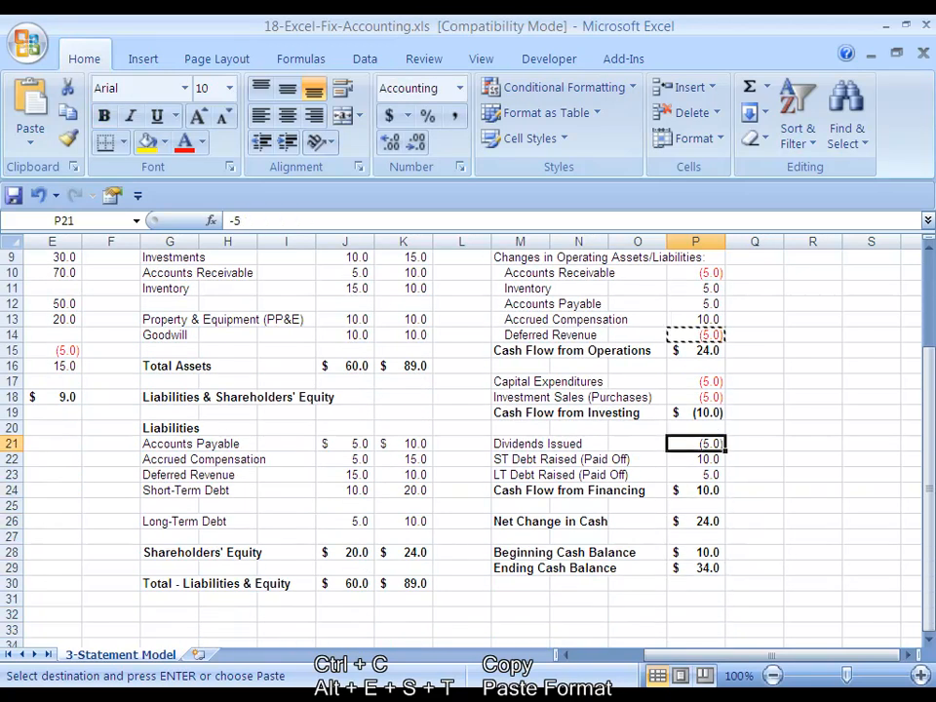
{"action": "key", "text": "shift+Down"}
{"action": "key", "text": "shift+Down"}
{"action": "key", "text": "alt+e"}
{"action": "key", "text": "s"}
{"action": "key", "text": "t"}
{"action": "key", "text": "Return"}
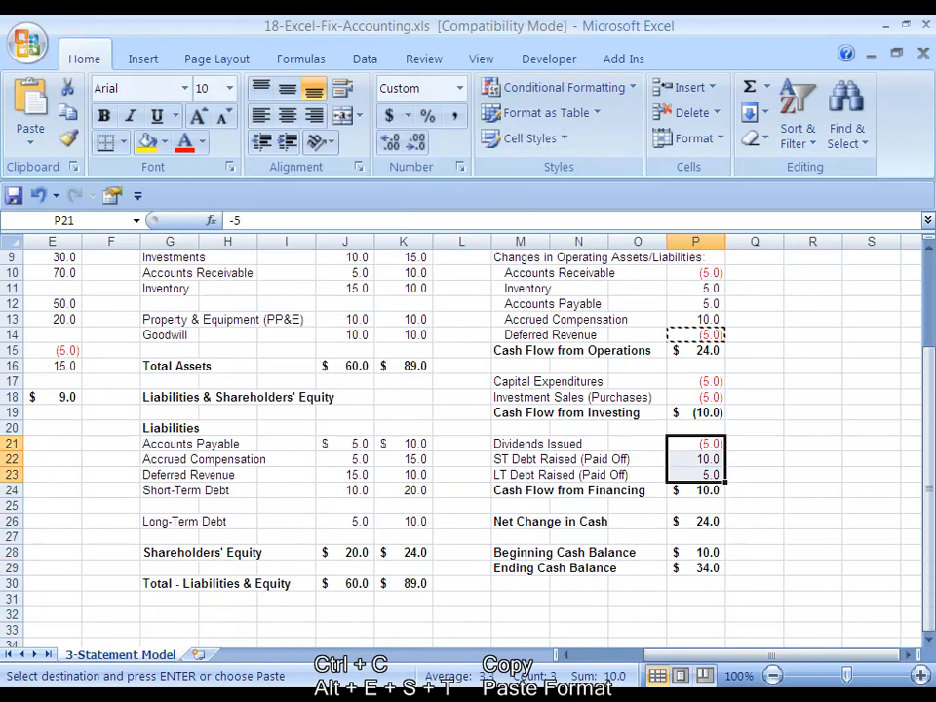
{"action": "key", "text": "Down"}
{"action": "key", "text": "Down"}
{"action": "key", "text": "Down"}
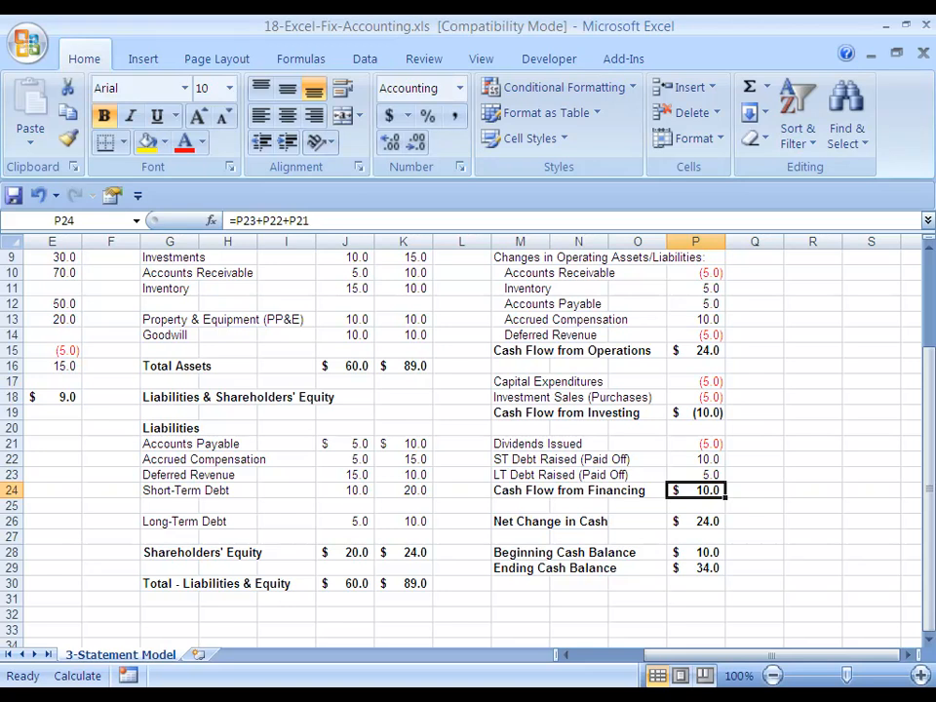
Review the number formats across the income statement, balance sheet and cash flow statement.
{"action": "key", "text": "Up"}
{"action": "key", "text": "Up"}
{"action": "key", "text": "Up"}
{"action": "key", "text": "Up"}
{"action": "key", "text": "Up"}
{"action": "key", "text": "Up"}
{"action": "key", "text": "Up"}
{"action": "key", "text": "Up"}
{"action": "key", "text": "Up"}
{"action": "key", "text": "Up"}
{"action": "key", "text": "Up"}
{"action": "key", "text": "Up"}
{"action": "key", "text": "Up"}
{"action": "key", "text": "Up"}
{"action": "key", "text": "Up"}
{"action": "key", "text": "Up"}
{"action": "key", "text": "Up"}
{"action": "key", "text": "Up"}
{"action": "key", "text": "Up"}
{"action": "key", "text": "Up"}
{"action": "key", "text": "Down"}
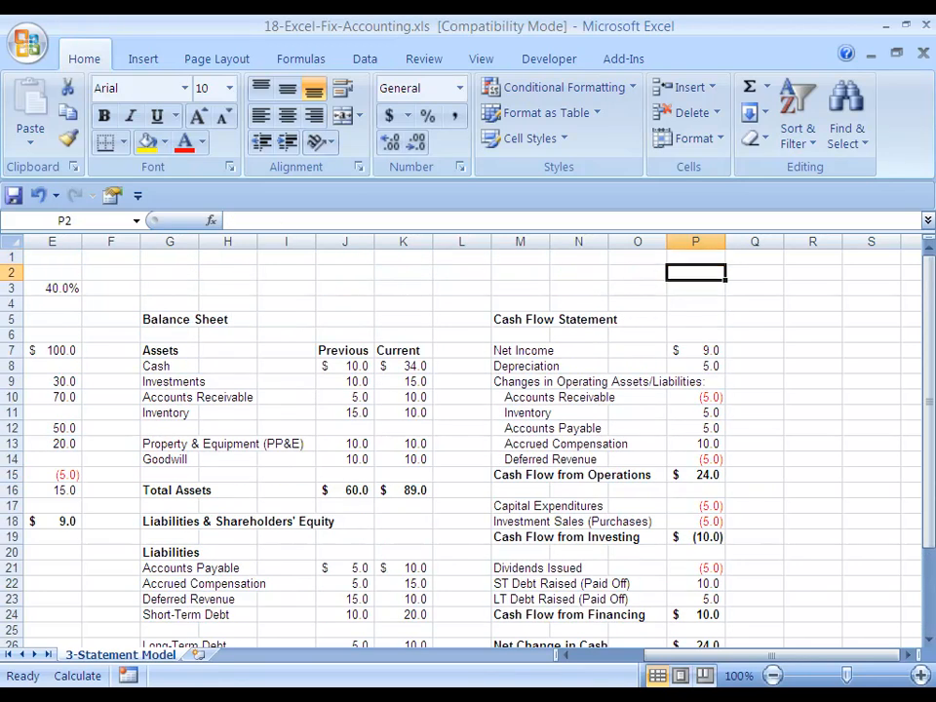
{"action": "key", "text": "Down"}
{"action": "key", "text": "Down"}
{"action": "key", "text": "Down"}
{"action": "key", "text": "Down"}
{"action": "key", "text": "Down"}
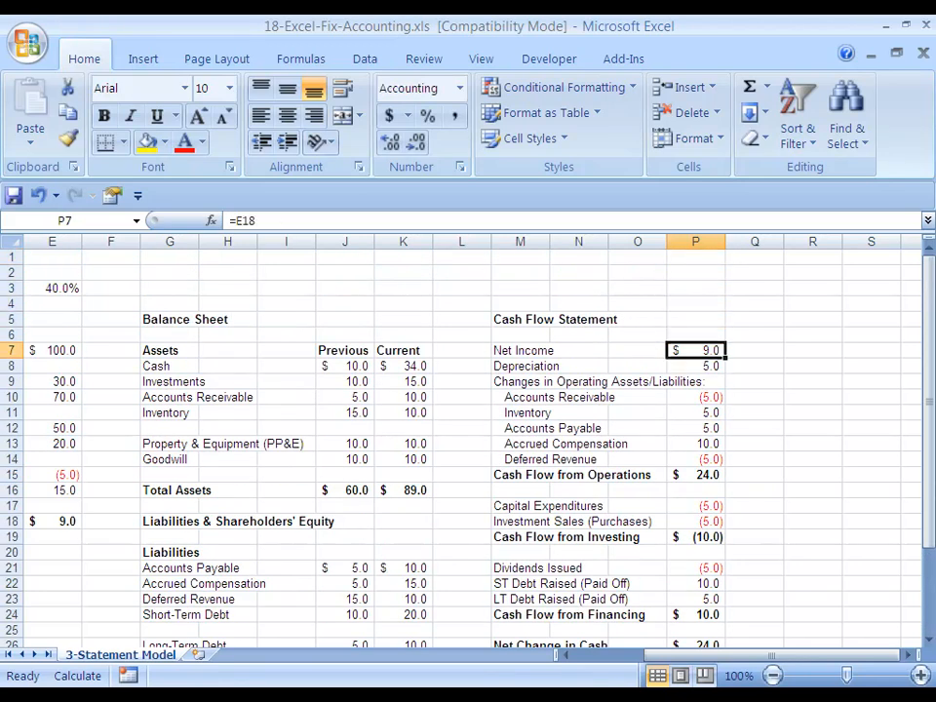
{"action": "key", "text": "Left"}
{"action": "key", "text": "Left"}
{"action": "key", "text": "Left"}
{"action": "key", "text": "Left"}
{"action": "key", "text": "Left"}
{"action": "key", "text": "Left"}
{"action": "key", "text": "Left"}
{"action": "key", "text": "Left"}
{"action": "key", "text": "Left"}
{"action": "key", "text": "Left"}
{"action": "key", "text": "Left"}
{"action": "key", "text": "Left"}
{"action": "key", "text": "Left"}
{"action": "key", "text": "Left"}
{"action": "key", "text": "Left"}
{"action": "key", "text": "Right"}
{"action": "key", "text": "Right"}
{"action": "key", "text": "Right"}
{"action": "key", "text": "Right"}
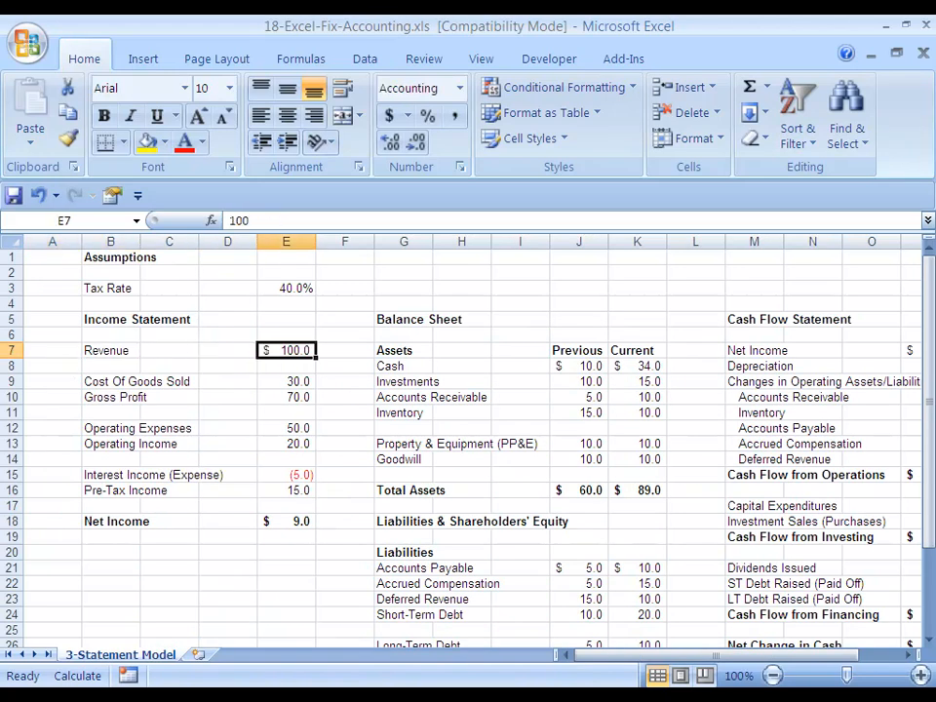
{"action": "key", "text": "Down"}
{"action": "key", "text": "Down"}
{"action": "key", "text": "Down"}
{"action": "key", "text": "Down"}
{"action": "key", "text": "Down"}
{"action": "key", "text": "Down"}
{"action": "key", "text": "Down"}
{"action": "key", "text": "Down"}
{"action": "key", "text": "Down"}
{"action": "key", "text": "Down"}
{"action": "key", "text": "Right"}
{"action": "key", "text": "Right"}
{"action": "key", "text": "Right"}
{"action": "key", "text": "Right"}
{"action": "key", "text": "Right"}
{"action": "key", "text": "Right"}
{"action": "key", "text": "Right"}
{"action": "key", "text": "Right"}
{"action": "key", "text": "Right"}
{"action": "key", "text": "Right"}
{"action": "key", "text": "Right"}
{"action": "key", "text": "Right"}
{"action": "key", "text": "Right"}
{"action": "key", "text": "Right"}
{"action": "key", "text": "Right"}
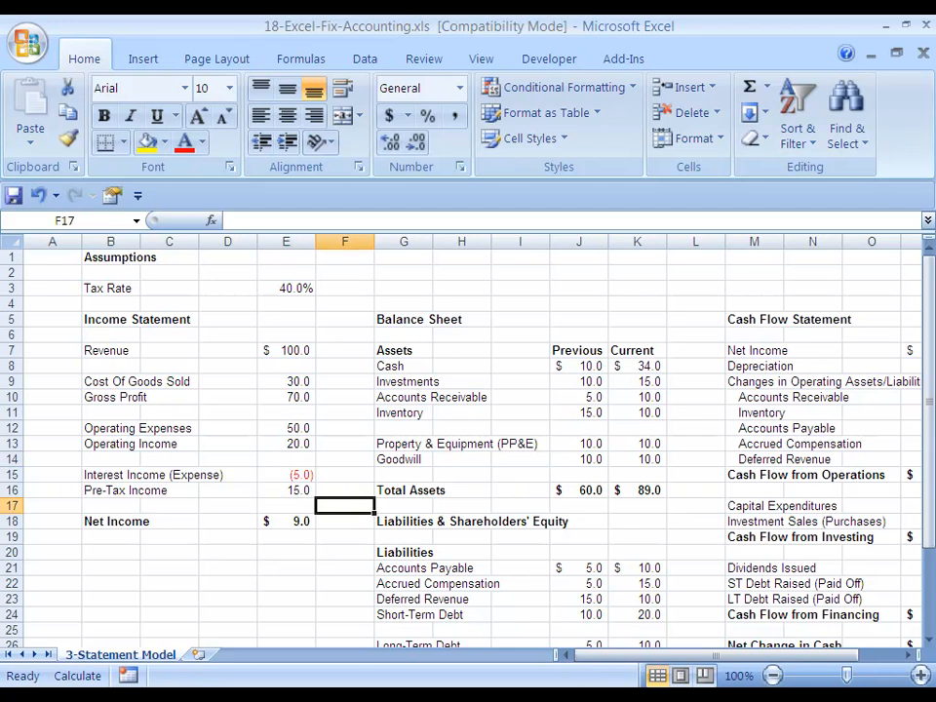
{"action": "key", "text": "Left"}
{"action": "key", "text": "Left"}
{"action": "key", "text": "Left"}
{"action": "key", "text": "Left"}
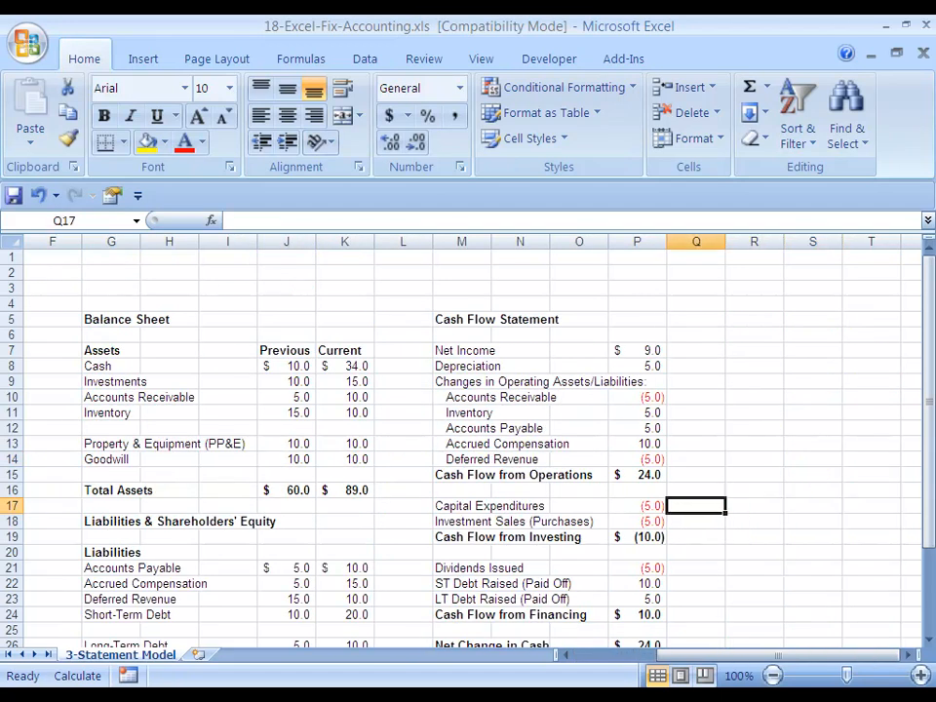
{"action": "key", "text": "Up"}
{"action": "key", "text": "Up"}
{"action": "key", "text": "Up"}
{"action": "key", "text": "Up"}
{"action": "key", "text": "Up"}
{"action": "key", "text": "Up"}
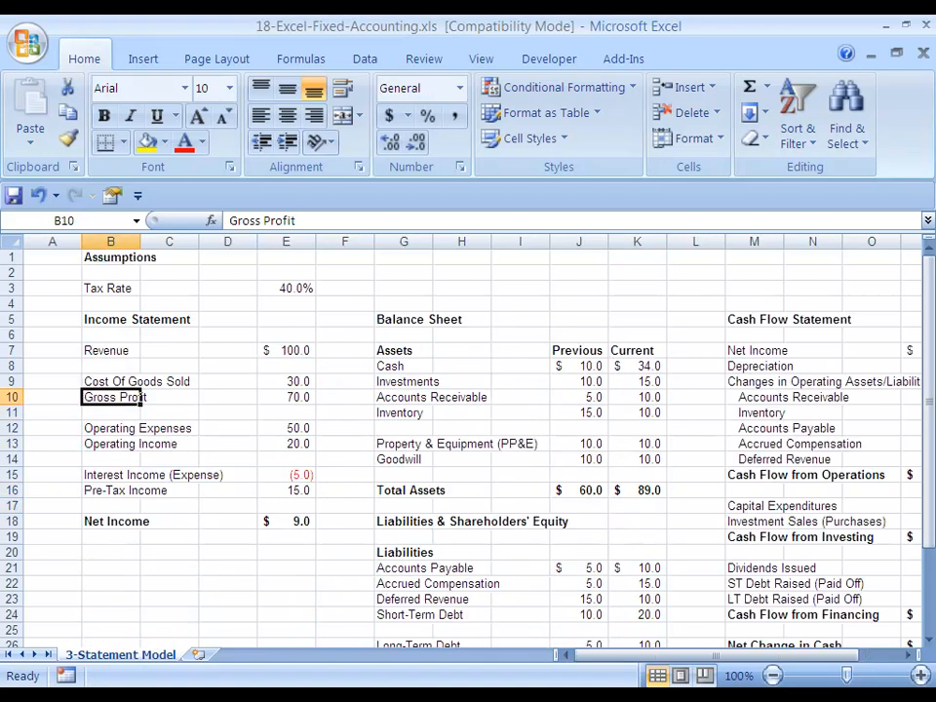
{"action": "key", "text": "Right"}
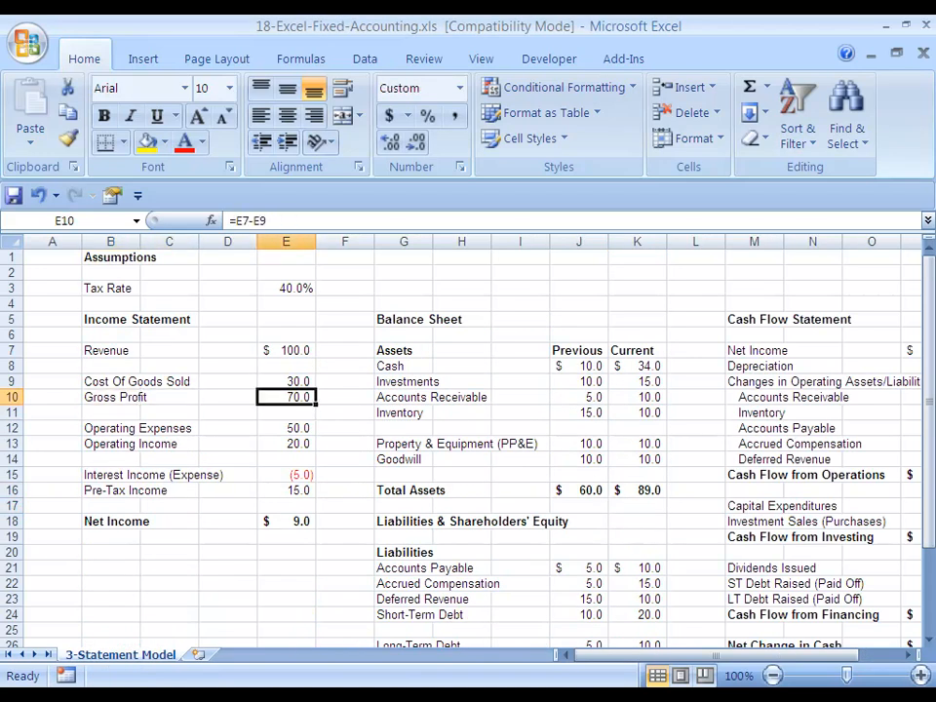
{"action": "key", "text": "Right"}
{"action": "key", "text": "Right"}
{"action": "key", "text": "Right"}
{"action": "key", "text": "Right"}
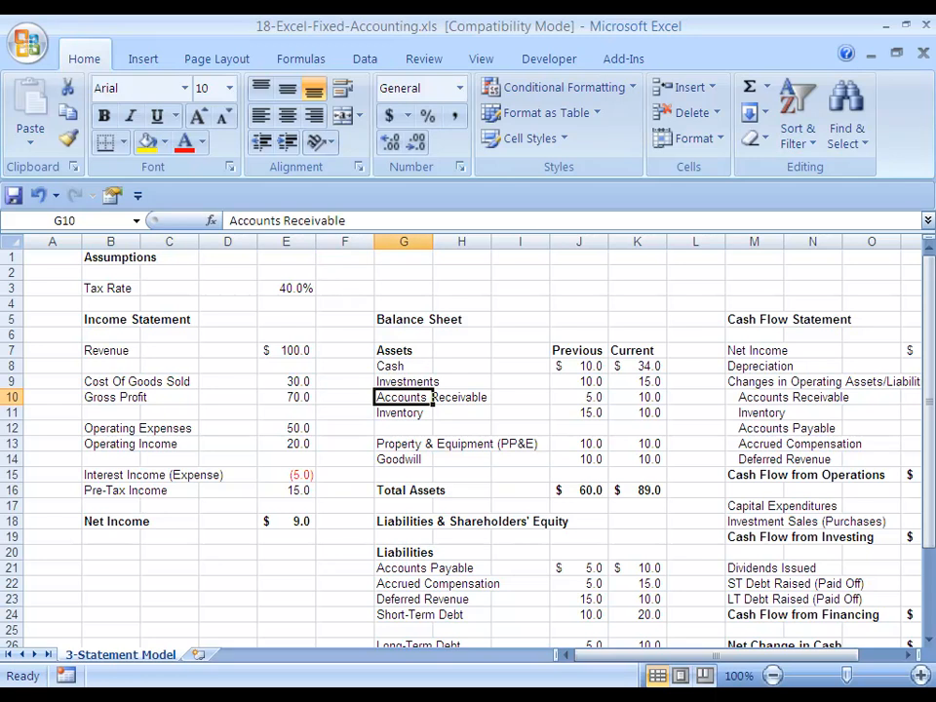
{"action": "key", "text": "Down"}
{"action": "key", "text": "Down"}
{"action": "key", "text": "Down"}
{"action": "key", "text": "Down"}
{"action": "key", "text": "Down"}
{"action": "key", "text": "Down"}
{"action": "key", "text": "Down"}
{"action": "key", "text": "Down"}
{"action": "key", "text": "Down"}
{"action": "key", "text": "Down"}
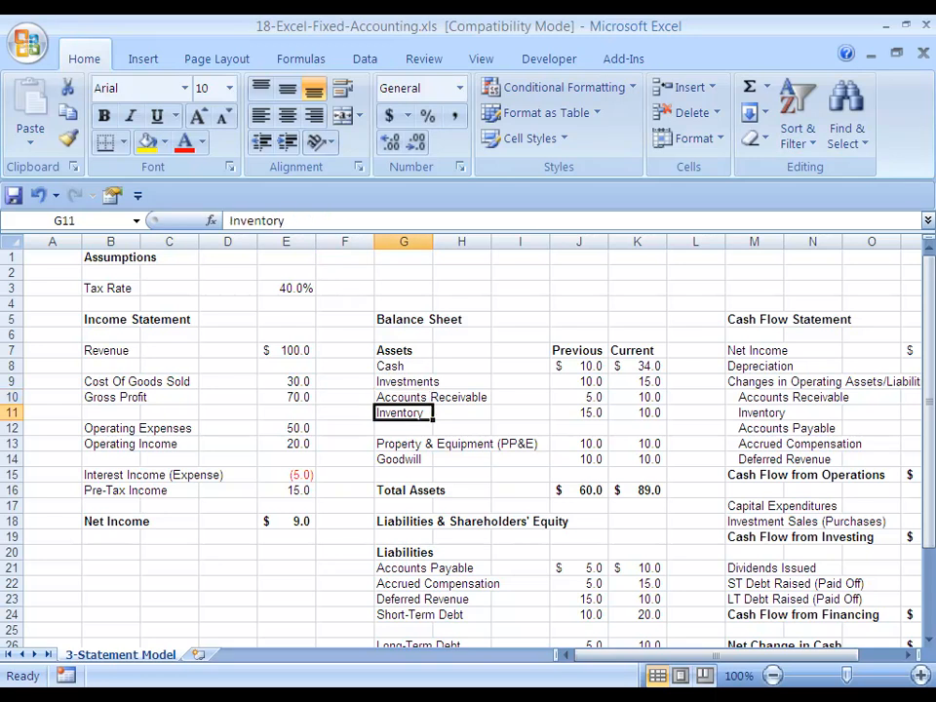
{"action": "key", "text": "Down"}
{"action": "key", "text": "Down"}
{"action": "key", "text": "Down"}
{"action": "key", "text": "Down"}
{"action": "key", "text": "Down"}
{"action": "key", "text": "Down"}
{"action": "key", "text": "Down"}
{"action": "key", "text": "Down"}
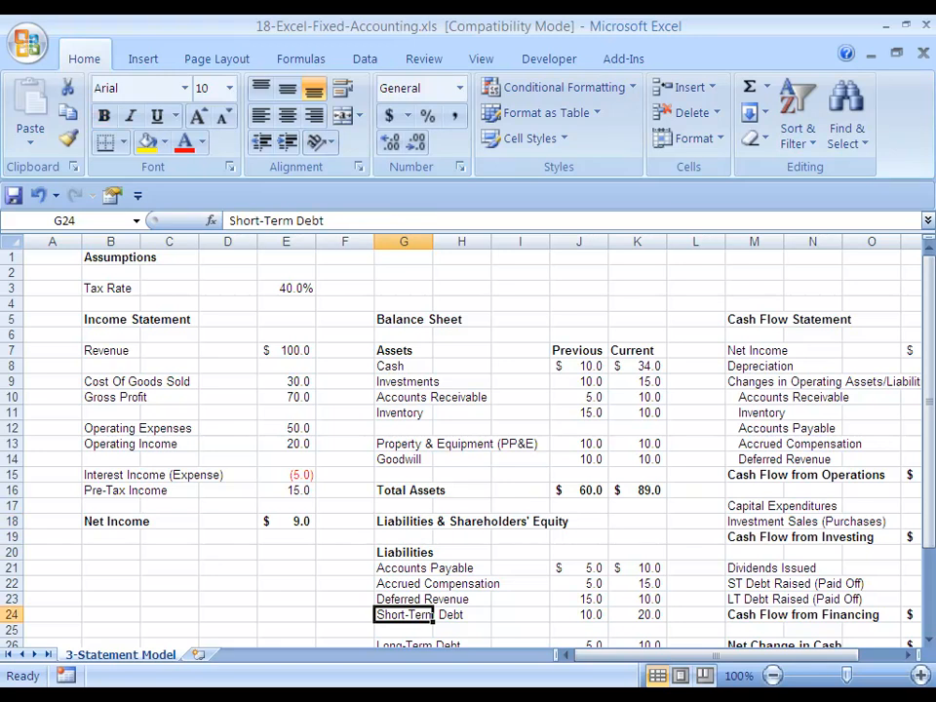
{"action": "key", "text": "Down"}
{"action": "key", "text": "Down"}
{"action": "key", "text": "Down"}
{"action": "key", "text": "Down"}
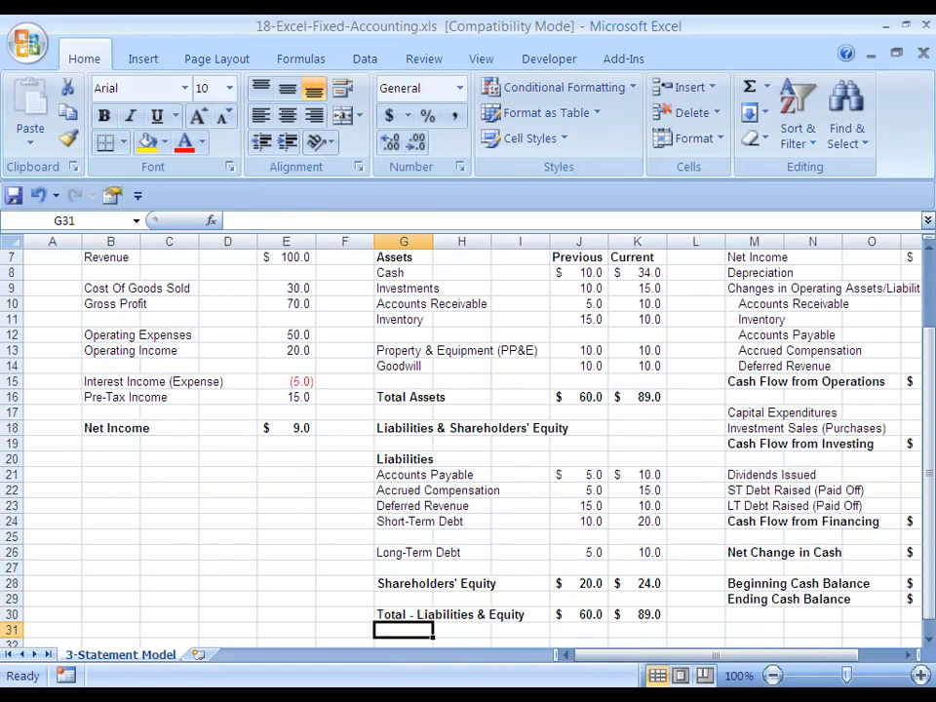
{"action": "key", "text": "Down"}
{"action": "key", "text": "Up"}
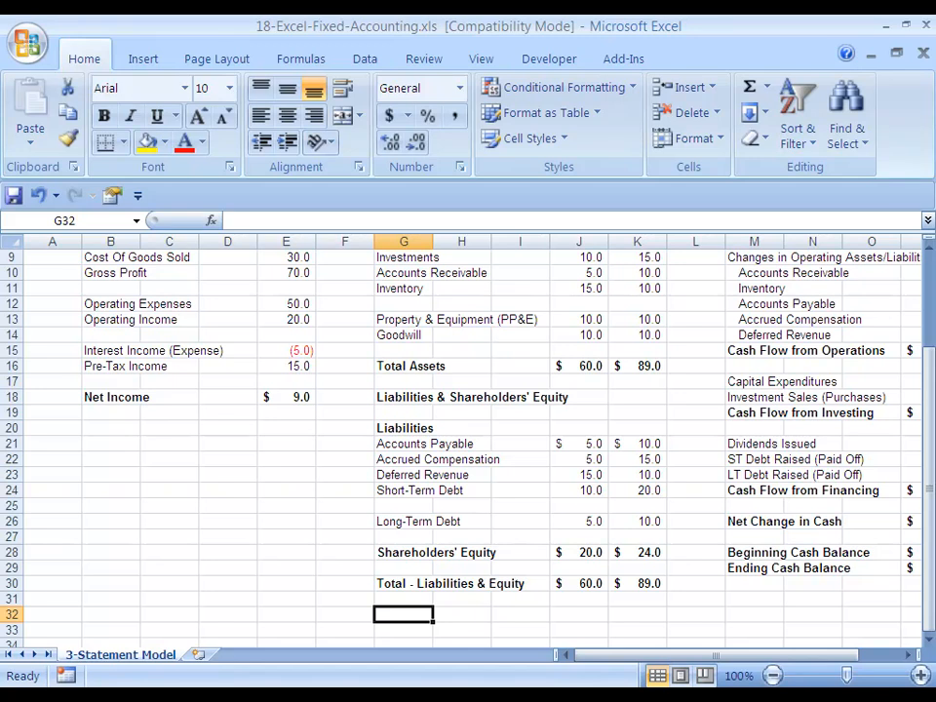
Enter the label Balance Sheet Check two rows below Total - Liabilities & Equity.
{"action": "type", "text": "Ba"}
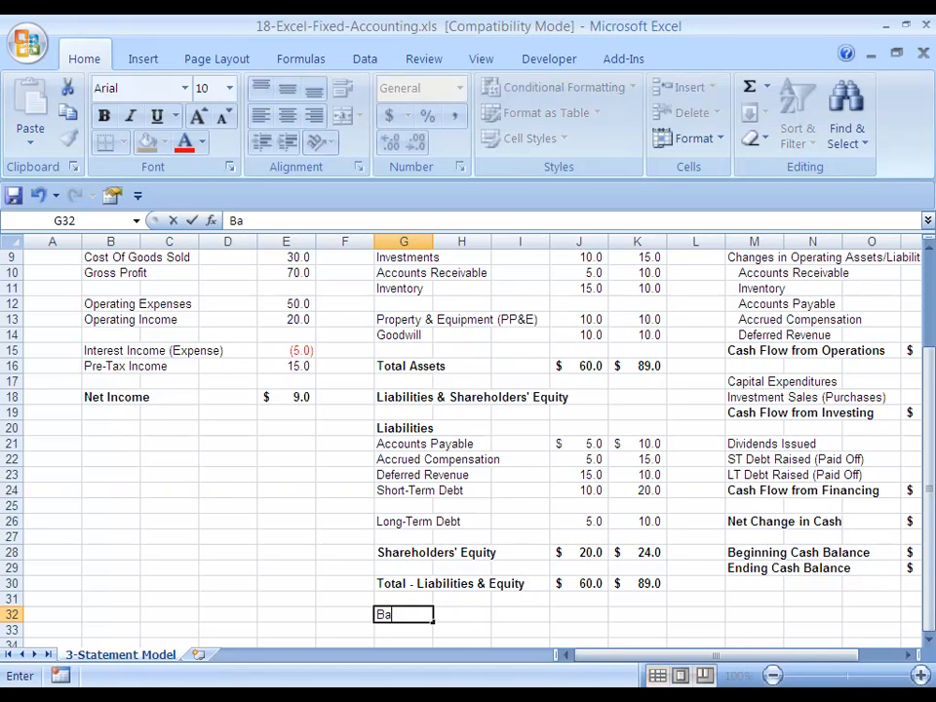
{"action": "type", "text": "lance Sheet Check"}
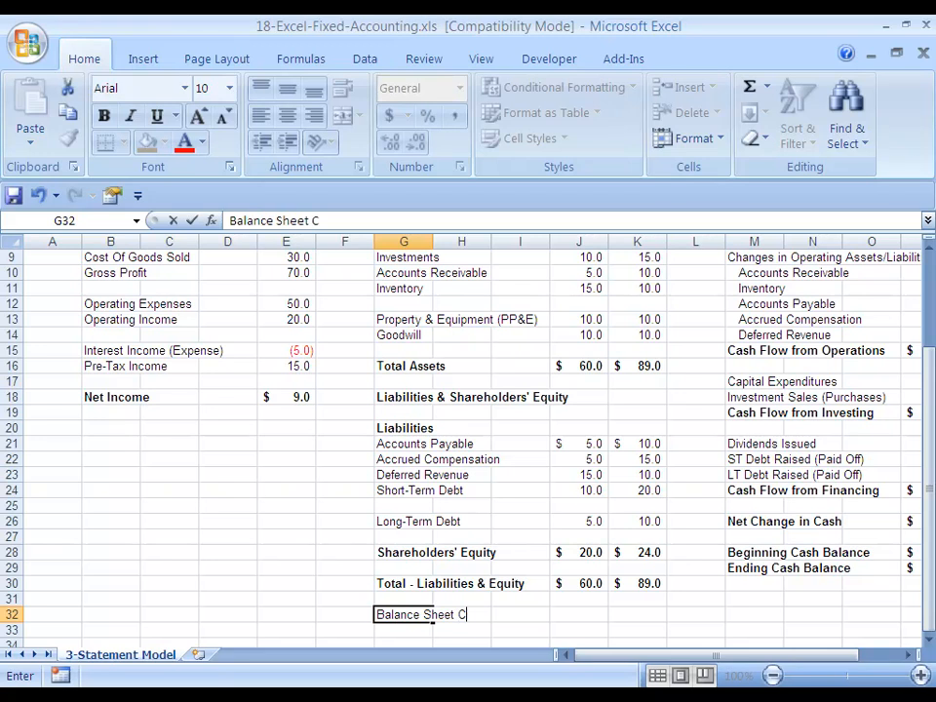
{"action": "key", "text": "Right"}
{"action": "key", "text": "Right"}
{"action": "key", "text": "Right"}
{"action": "type", "text": "="}
{"action": "key", "text": "Up"}
{"action": "key", "text": "Up"}
{"action": "key", "text": "Escape"}
Enter a check formula in the Previous column subtracting Total - Liabilities & Equity from Total Assets (=J16-J30).
{"action": "type", "text": "="}
{"action": "key", "text": "Up"}
{"action": "key", "text": "Up"}
{"action": "key", "text": "Up"}
{"action": "key", "text": "Up"}
{"action": "key", "text": "Up"}
{"action": "key", "text": "Up"}
{"action": "key", "text": "Up"}
{"action": "key", "text": "Up"}
{"action": "key", "text": "Up"}
{"action": "key", "text": "Up"}
{"action": "key", "text": "Up"}
{"action": "key", "text": "Up"}
{"action": "key", "text": "Up"}
{"action": "key", "text": "Up"}
{"action": "key", "text": "Up"}
{"action": "key", "text": "Up"}
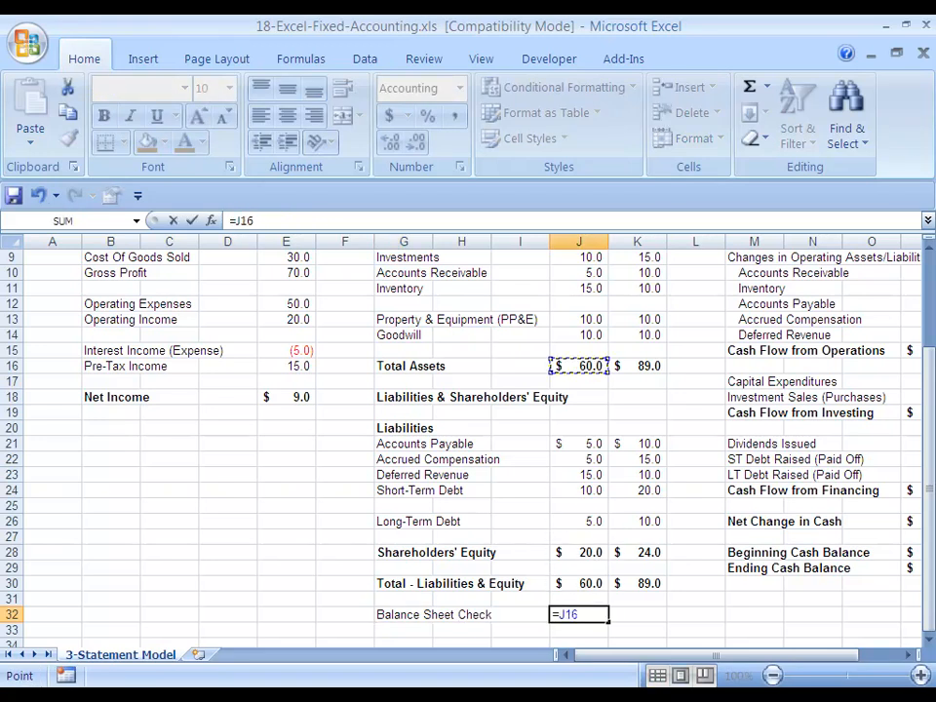
{"action": "type", "text": "-"}
{"action": "key", "text": "Up"}
{"action": "key", "text": "Up"}
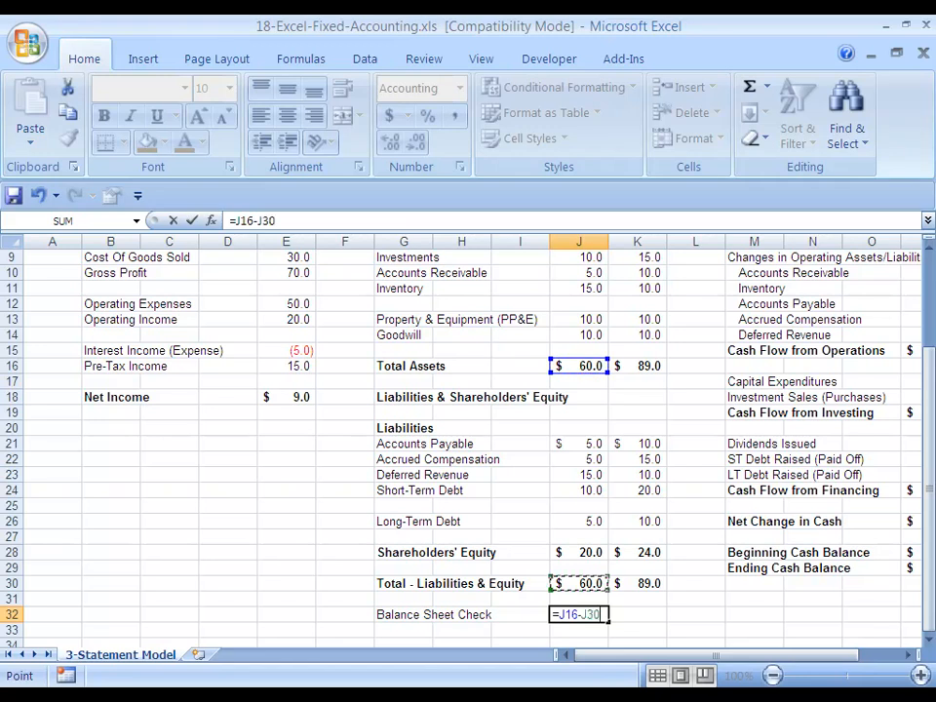
{"action": "key", "text": "ctrl+Return"}
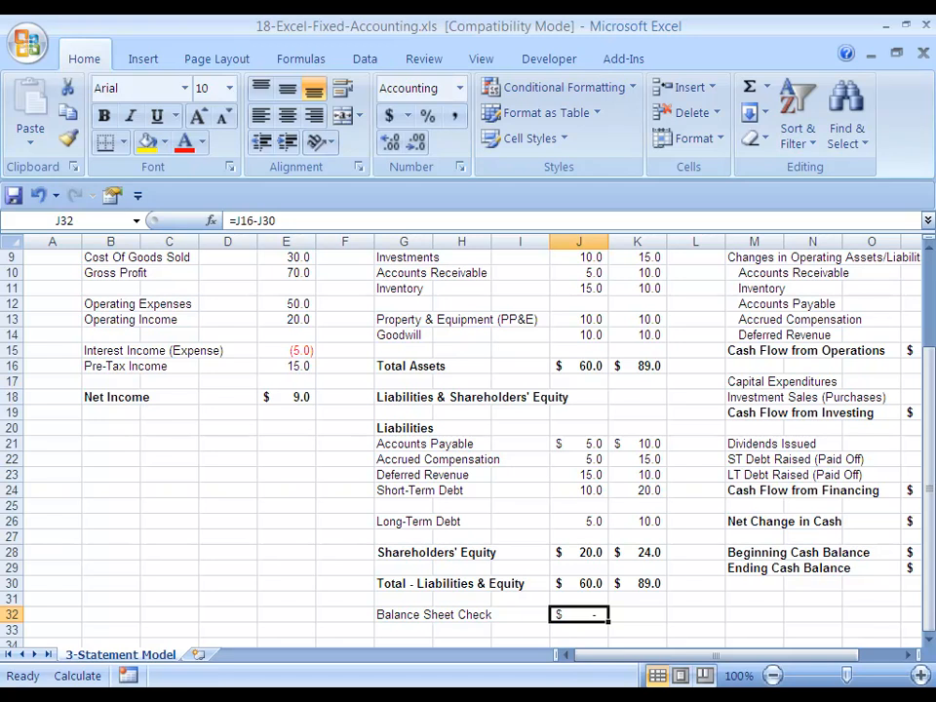
Enter the matching balance check formula in the Current column, subtracting Total - Liabilities & Equity from Total Assets (=K16-K30).
{"action": "key", "text": "Right"}
{"action": "type", "text": "="}
{"action": "key", "text": "Up"}
{"action": "key", "text": "Up"}
{"action": "key", "text": "Up"}
{"action": "key", "text": "Up"}
{"action": "key", "text": "Up"}
{"action": "key", "text": "Up"}
{"action": "key", "text": "Up"}
{"action": "key", "text": "Up"}
{"action": "key", "text": "Up"}
{"action": "key", "text": "Up"}
{"action": "key", "text": "Up"}
{"action": "key", "text": "Up"}
{"action": "key", "text": "Up"}
{"action": "key", "text": "Up"}
{"action": "key", "text": "Up"}
{"action": "key", "text": "Up"}
{"action": "key", "text": "Up"}
{"action": "key", "text": "Up"}
{"action": "key", "text": "Down"}
{"action": "key", "text": "Down"}
{"action": "type", "text": "-"}
{"action": "key", "text": "Up"}
{"action": "key", "text": "Up"}
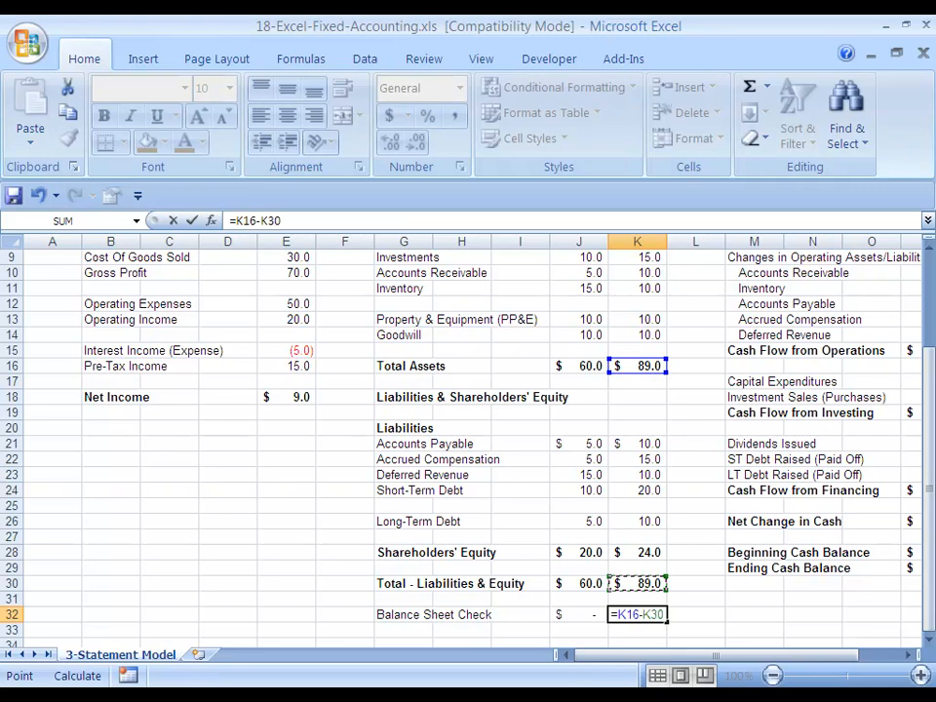
{"action": "key", "text": "ctrl+Return"}
Apply the custom number format "ERROR!";"ERROR!";"OK!" to both Balance Sheet Check cells.
{"action": "key", "text": "Left"}
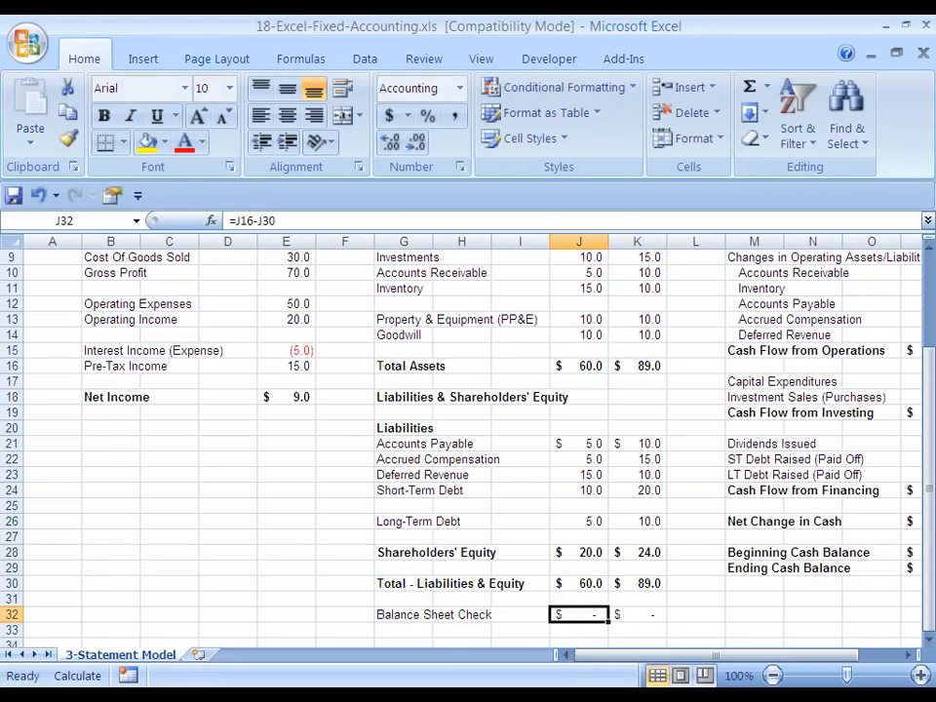
{"action": "key", "text": "shift+Right"}
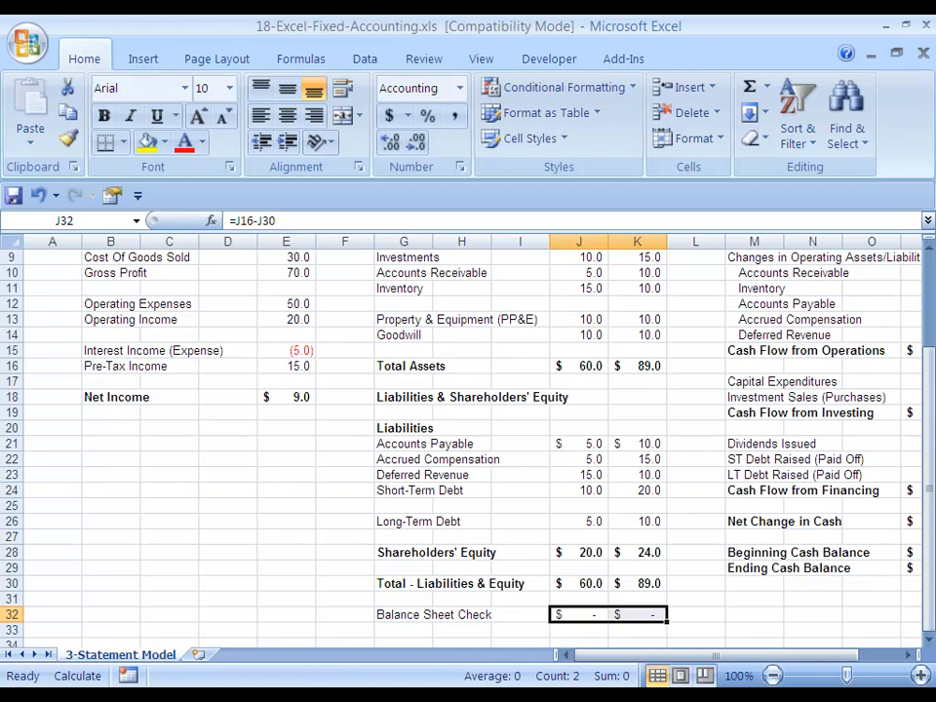
{"action": "key", "text": "ctrl+1"}
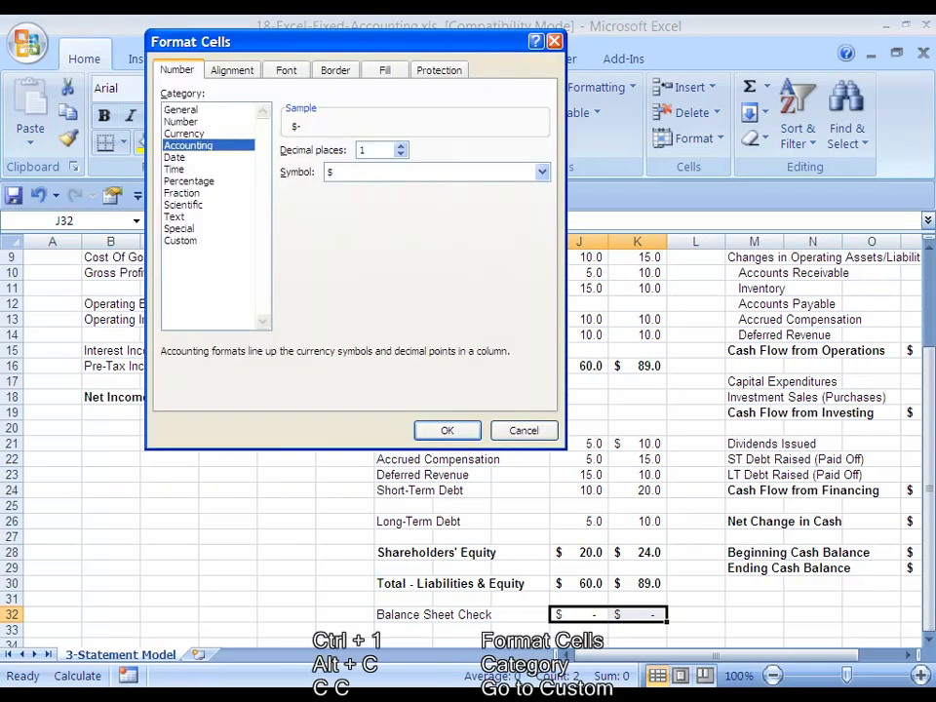
{"action": "key", "text": "alt+c"}
{"action": "key", "text": "c"}
{"action": "key", "text": "c"}
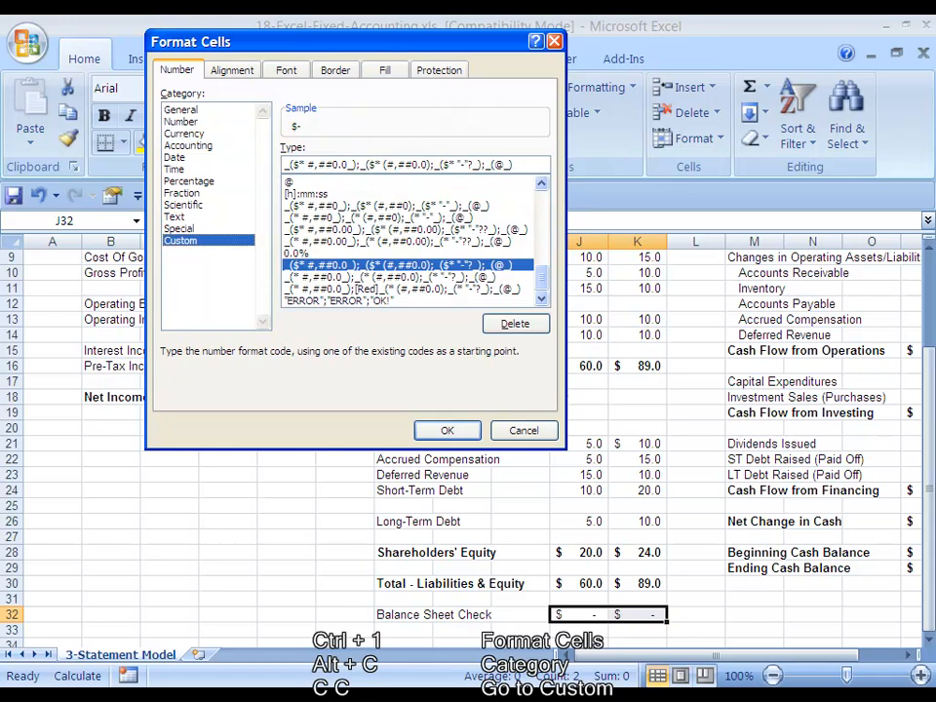
{"action": "key", "text": "Tab"}
{"action": "key", "text": "Delete"}
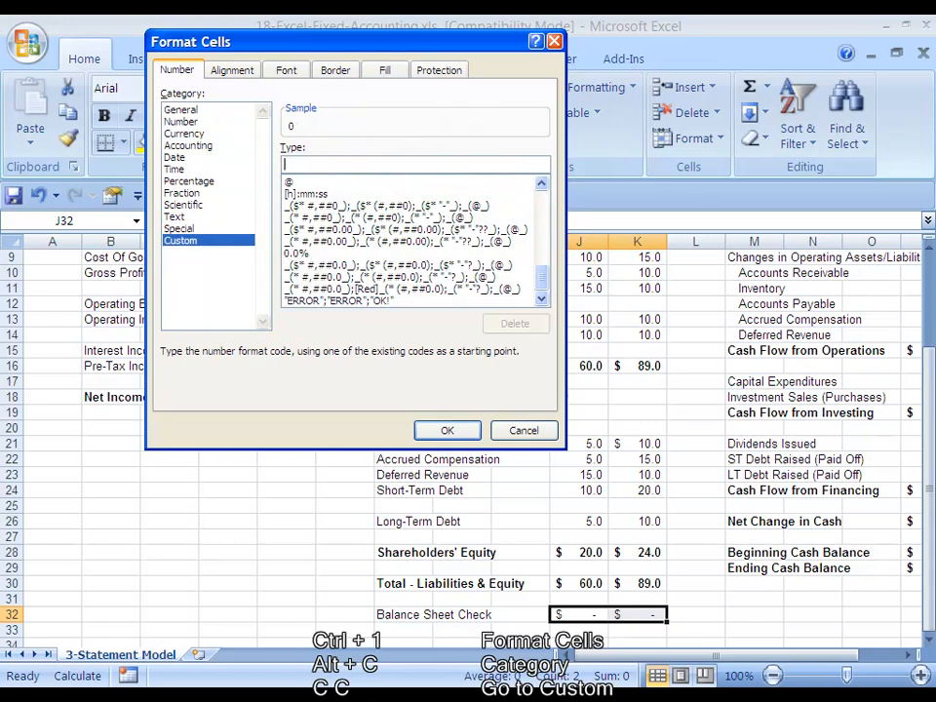
{"action": "type", "text": "\""}
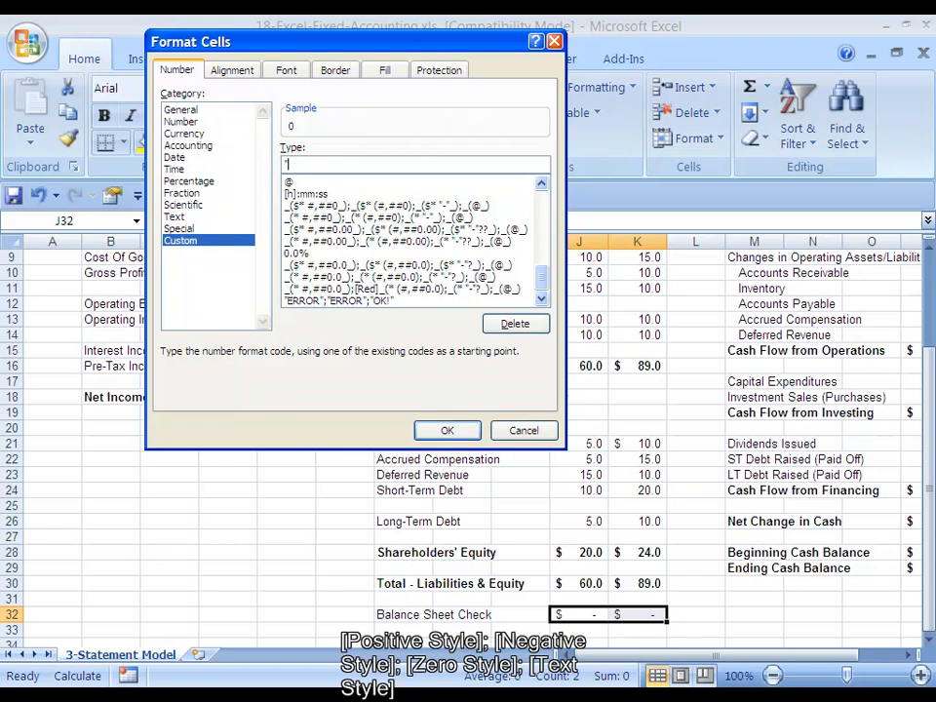
{"action": "type", "text": "ERROR!\";\"ERROR!\""}
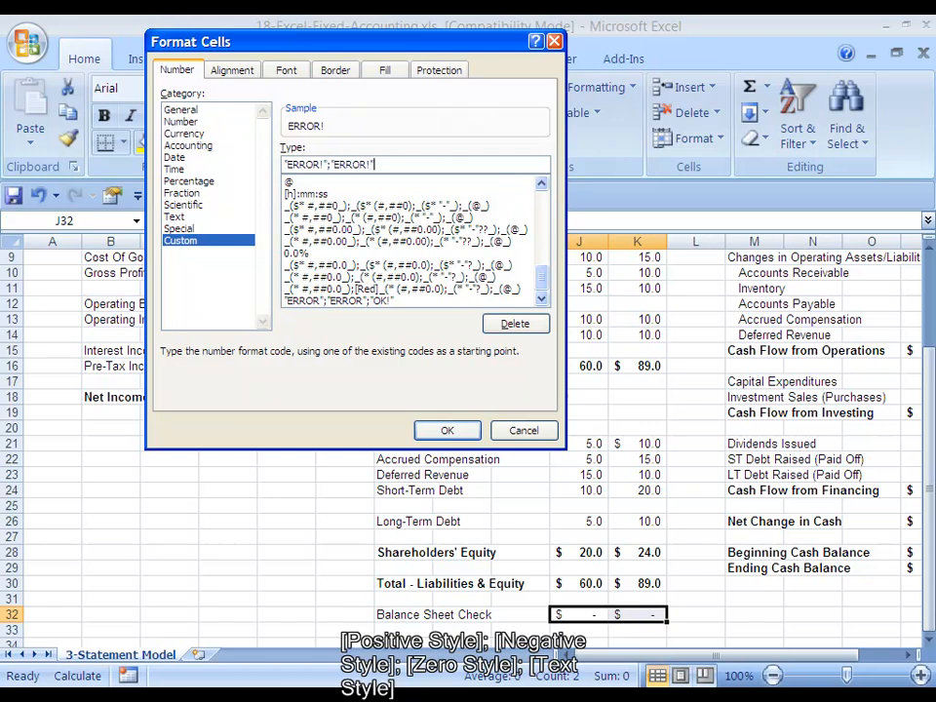
{"action": "type", "text": ";\"OK!\""}
{"action": "key", "text": "Left"}
{"action": "key", "text": "Home"}
{"action": "key", "text": "shift+Right"}
{"action": "key", "text": "shift+Right"}
{"action": "key", "text": "shift+Right"}
{"action": "key", "text": "shift+Right"}
{"action": "key", "text": "shift+Right"}
{"action": "key", "text": "shift+Right"}
{"action": "key", "text": "shift+Right"}
{"action": "key", "text": "shift+Right"}
{"action": "key", "text": "shift+Right"}
{"action": "key", "text": "shift+Right"}
{"action": "key", "text": "shift+Right"}
{"action": "key", "text": "shift+Right"}
{"action": "key", "text": "shift+Right"}
{"action": "key", "text": "shift+Right"}
{"action": "key", "text": "shift+Right"}
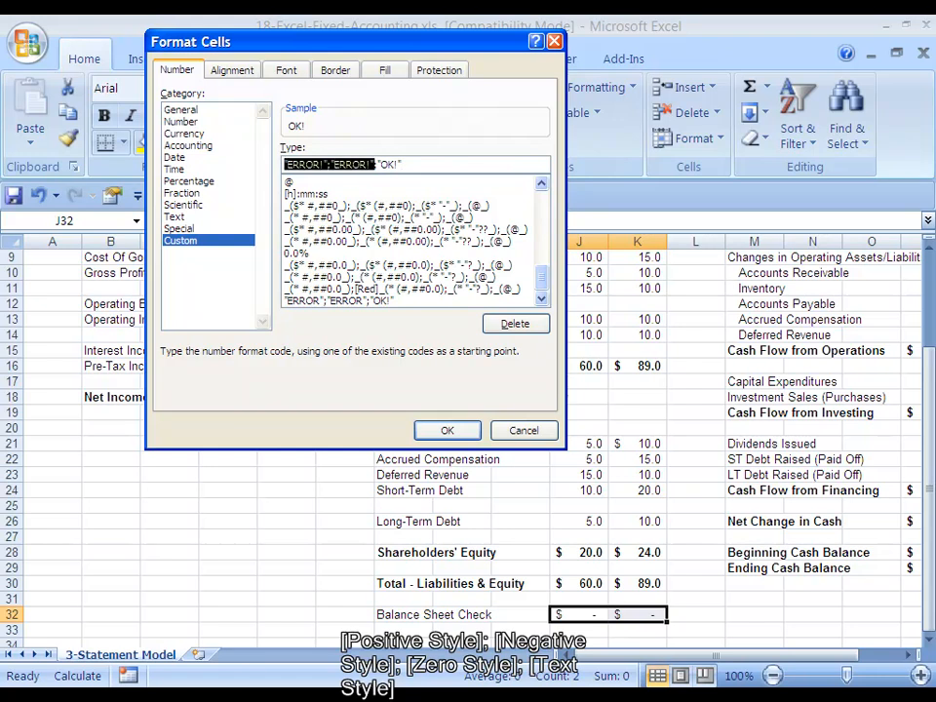
{"action": "key", "text": "Right"}
{"action": "type", "text": "!"}
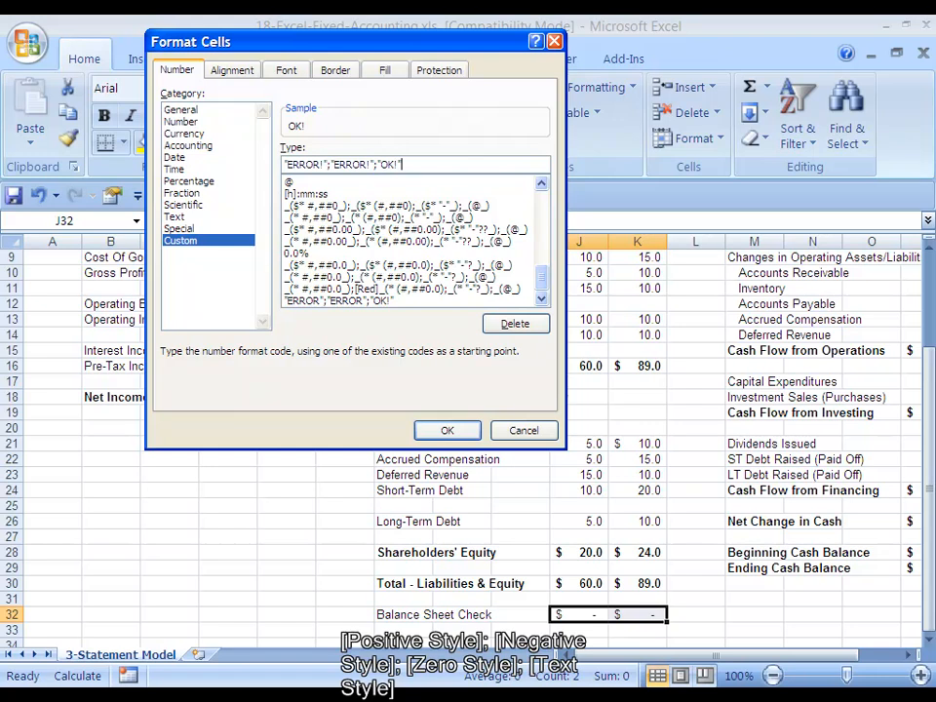
{"action": "key", "text": "Return"}
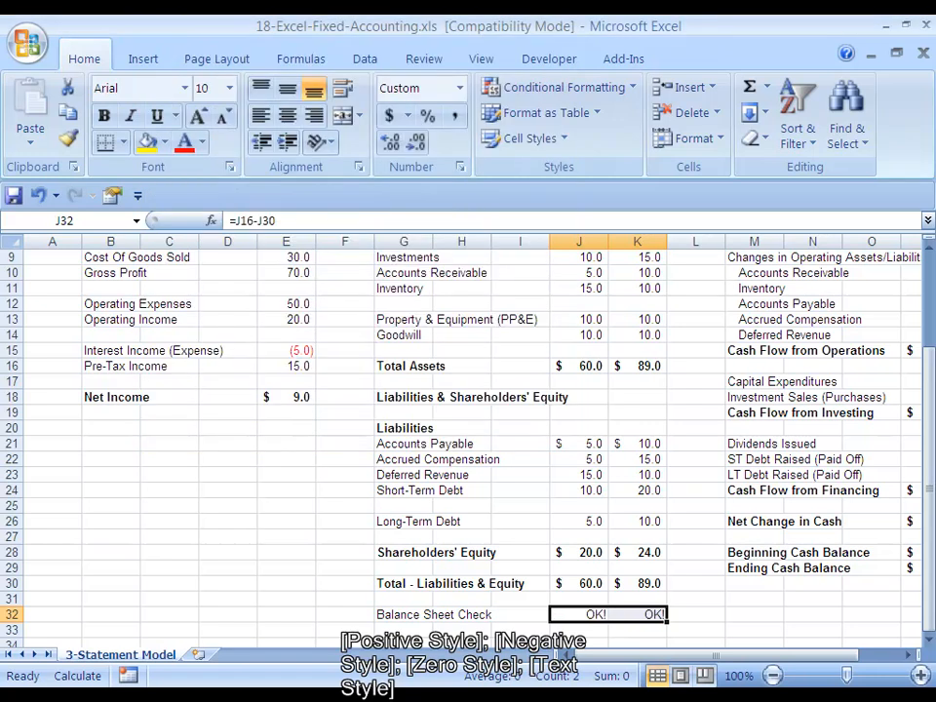
Test the check by entering 67 as the Previous Total - Liabilities & Equity, recalculating, then undo it and recalculate.
{"action": "key", "text": "Left"}
{"action": "key", "text": "Right"}
{"action": "key", "text": "Right"}
{"action": "key", "text": "Left"}
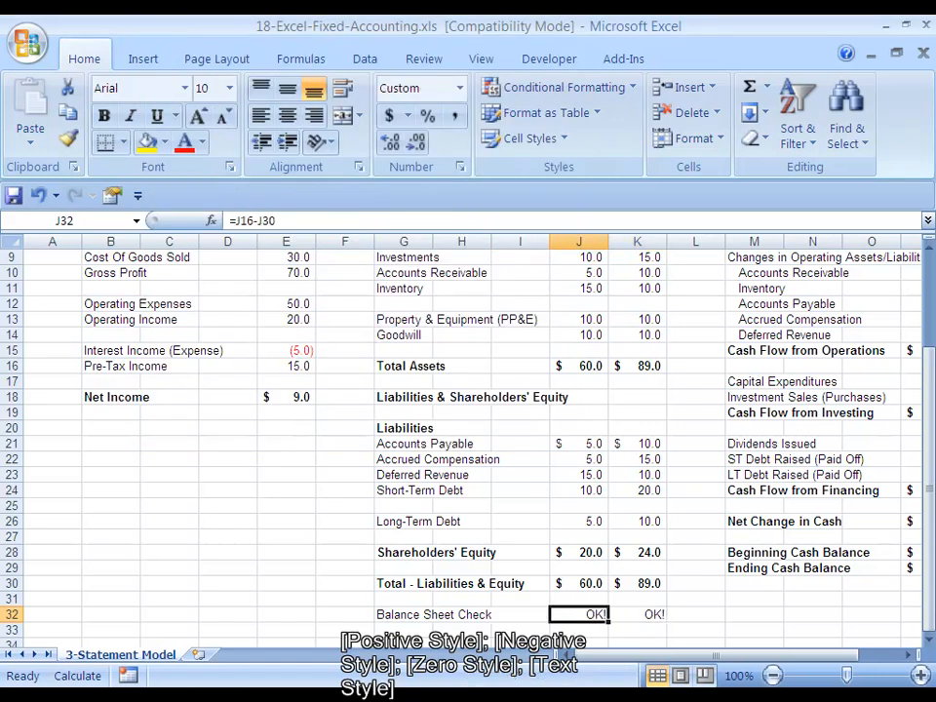
{"action": "key", "text": "Up"}
{"action": "key", "text": "Up"}
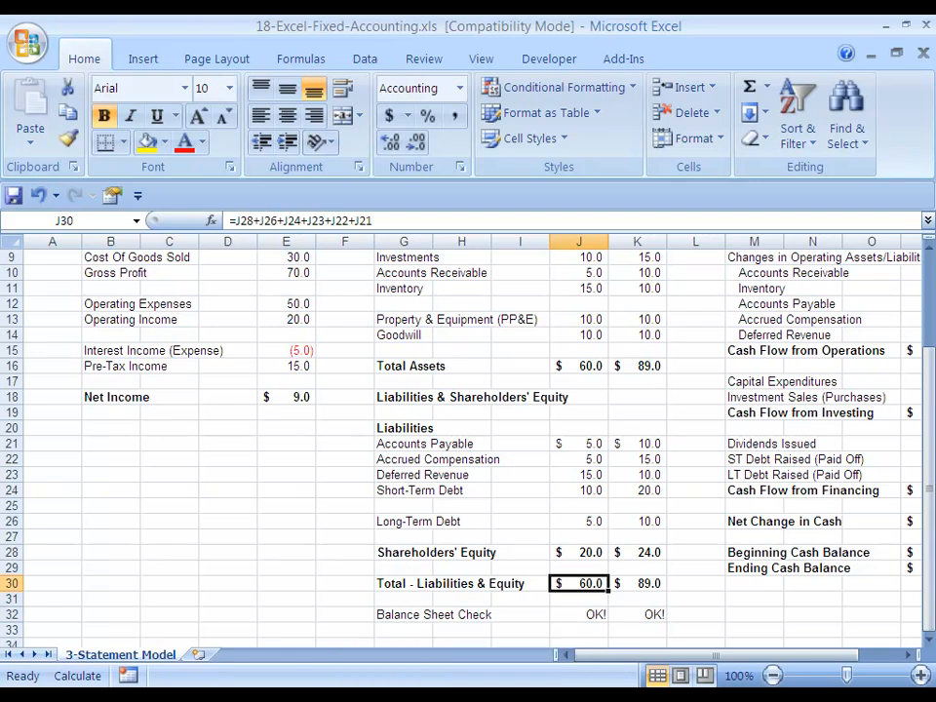
{"action": "type", "text": "67"}
{"action": "key", "text": "ctrl+Return"}
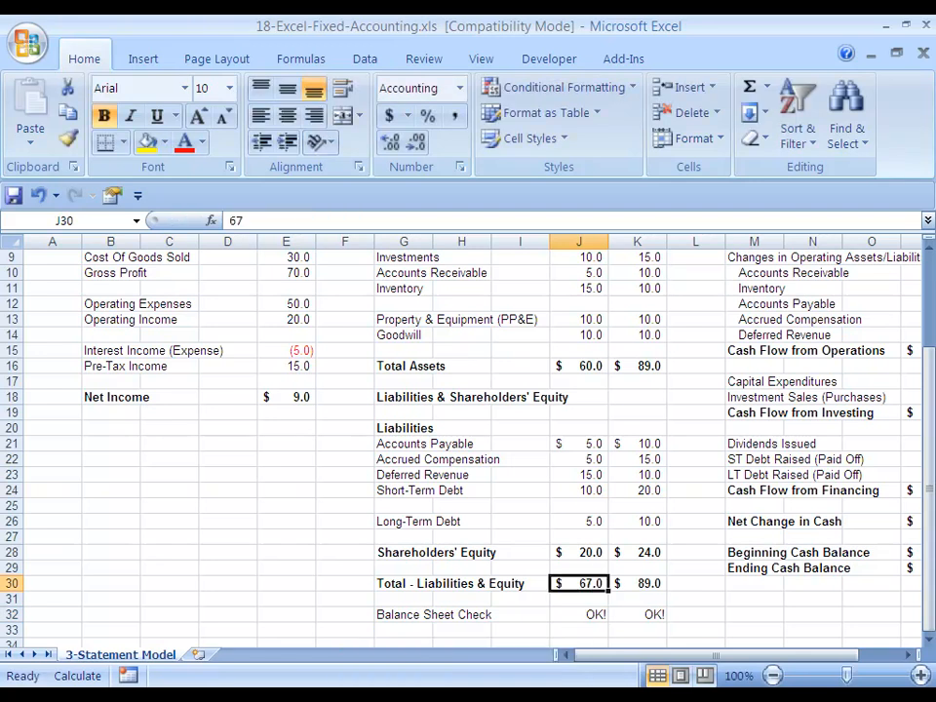
{"action": "key", "text": "F9"}
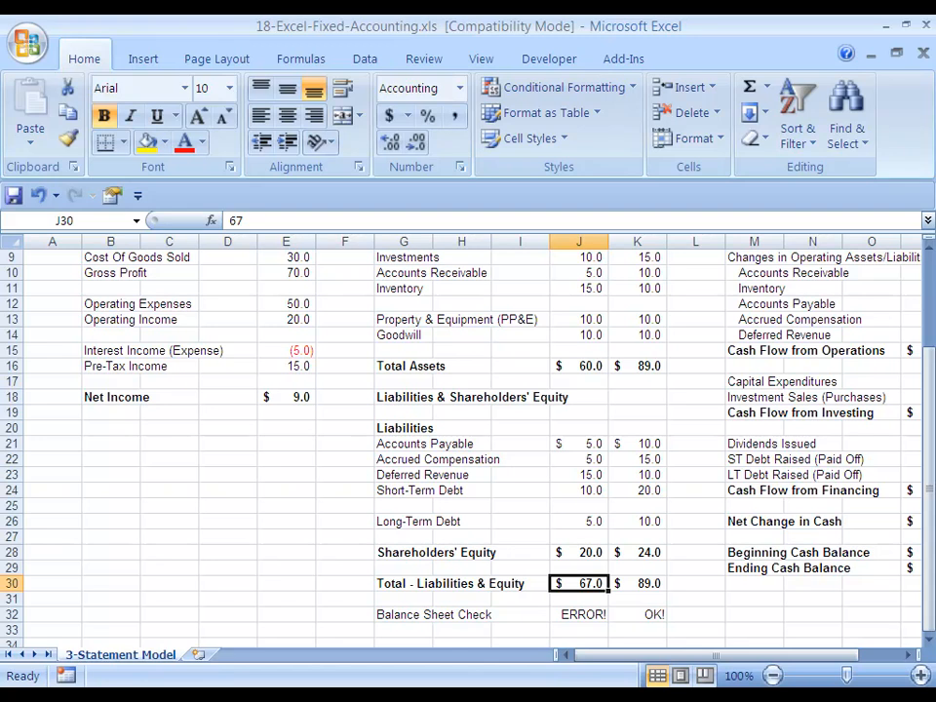
{"action": "key", "text": "ctrl+z"}
{"action": "key", "text": "F9"}
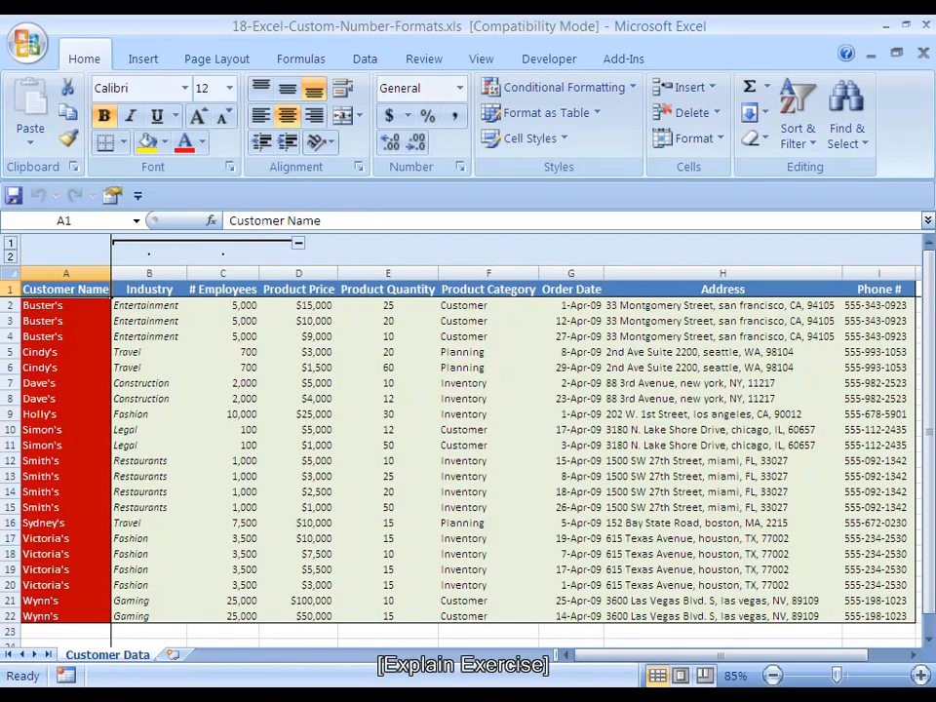
Rename the three product headers in the customer data sheet to Price, Quantity and Category.
{"action": "left_click", "coordinate": [299, 290]}
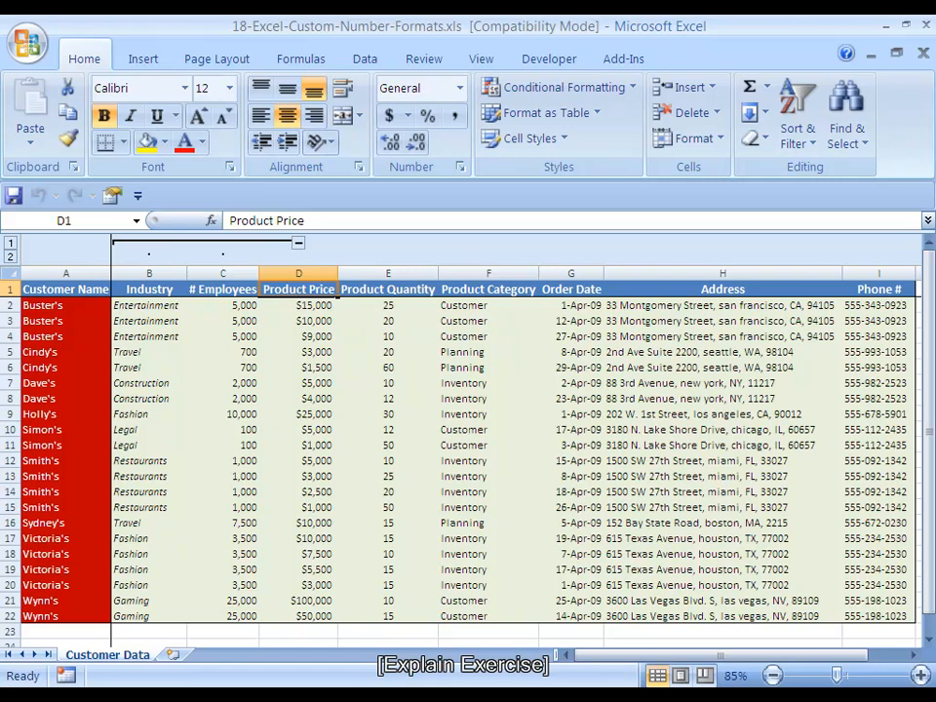
{"action": "type", "text": "Price"}
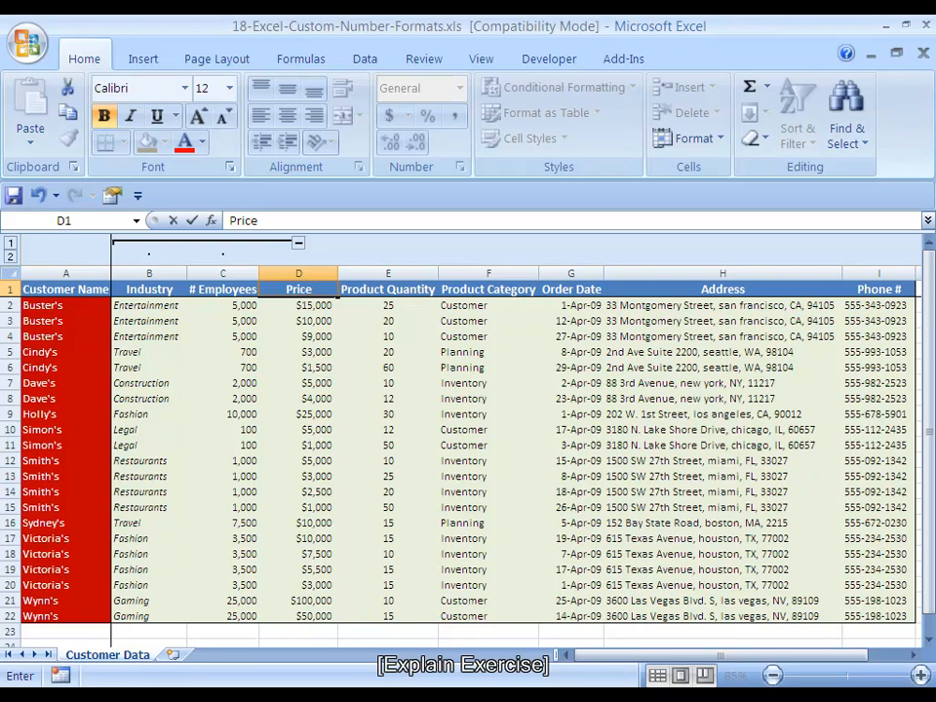
{"action": "key", "text": "ctrl+Return"}
{"action": "key", "text": "Right"}
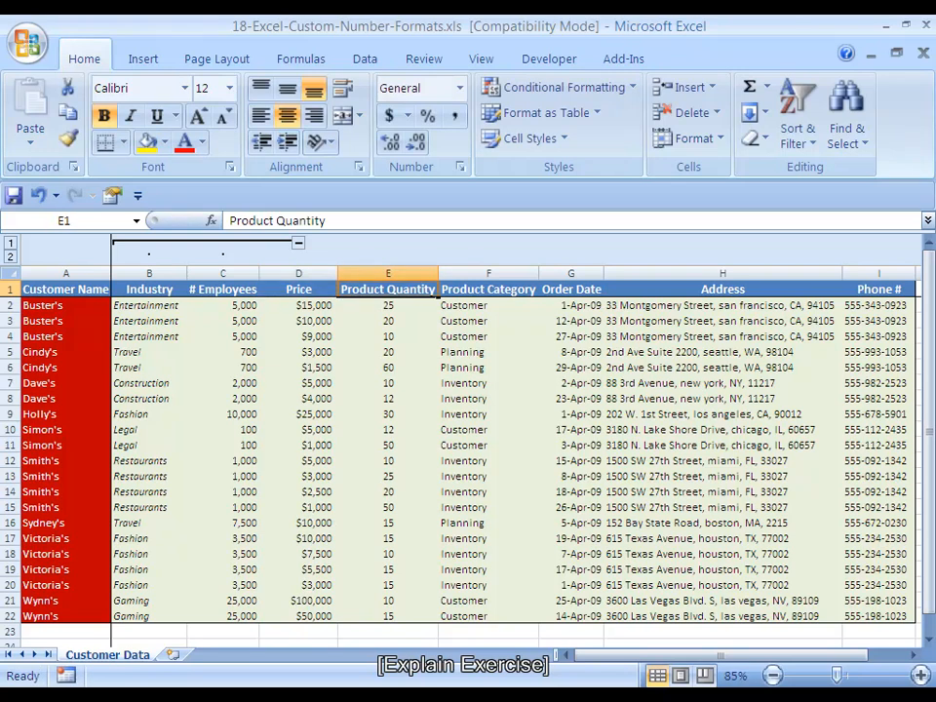
{"action": "type", "text": "Quantity"}
{"action": "key", "text": "Tab"}
{"action": "type", "text": "Category"}
{"action": "key", "text": "ctrl+Return"}
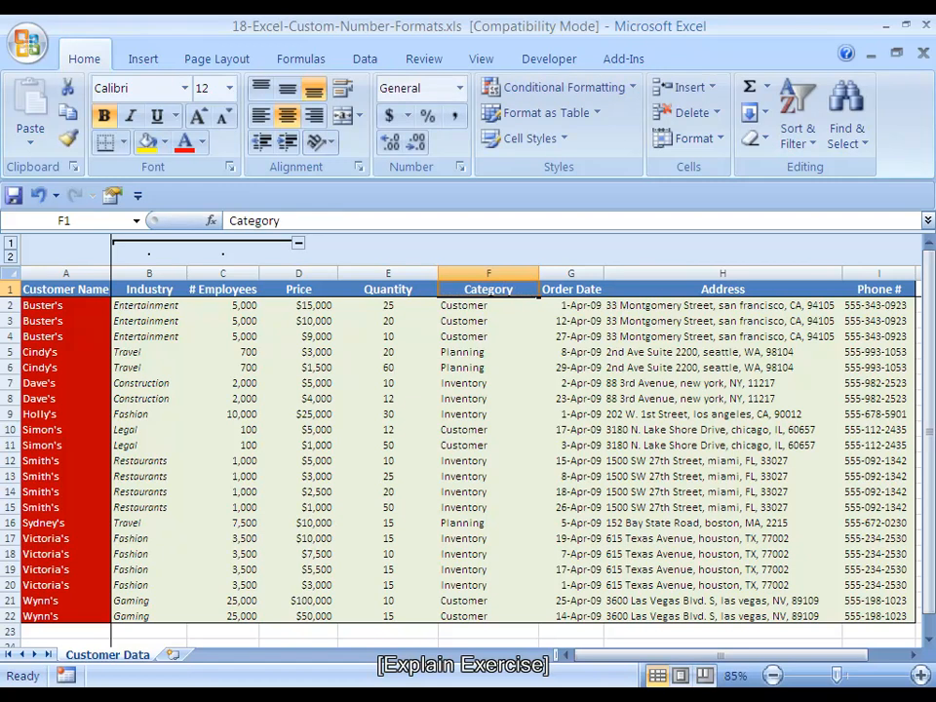
Apply the custom format "Product" @ to the Price, Quantity and Category headers.
{"action": "key", "text": "Left"}
{"action": "key", "text": "Left"}
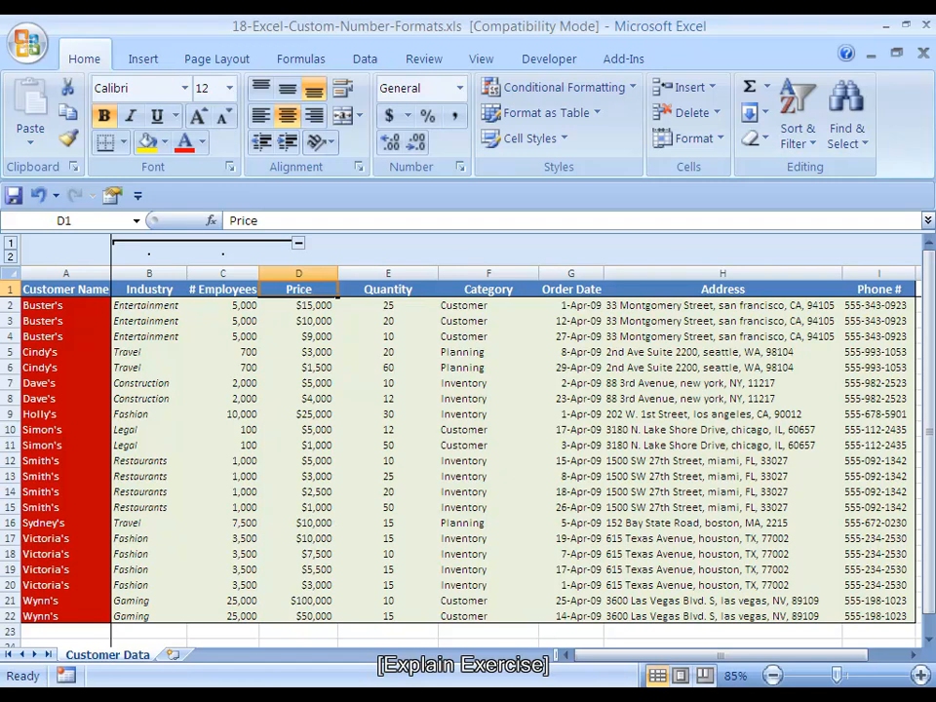
{"action": "key", "text": "shift+Right"}
{"action": "key", "text": "shift+Right"}
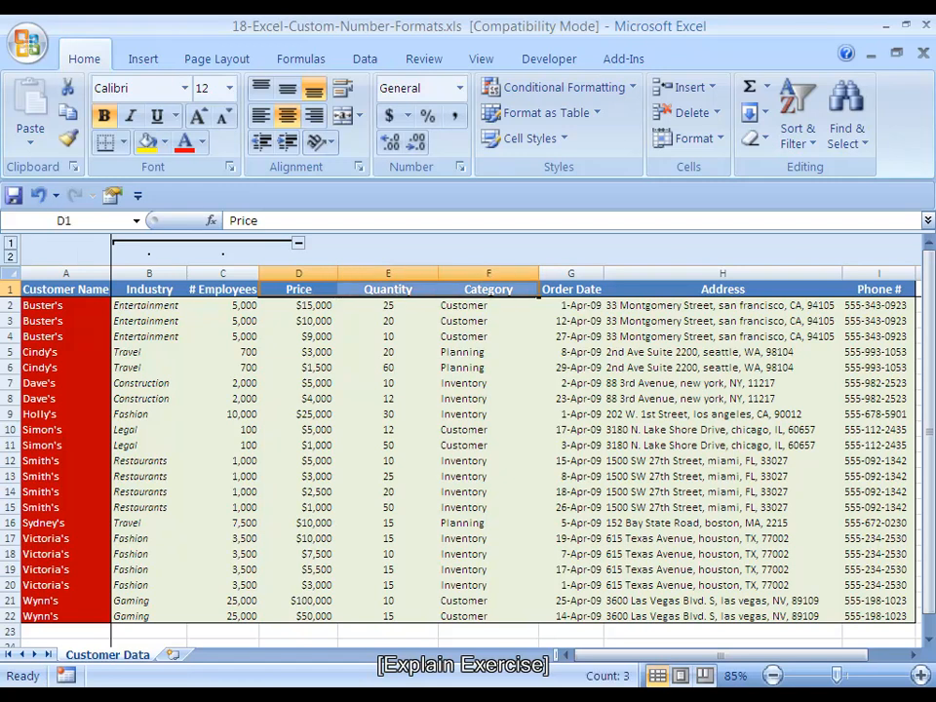
{"action": "key", "text": "ctrl+1"}
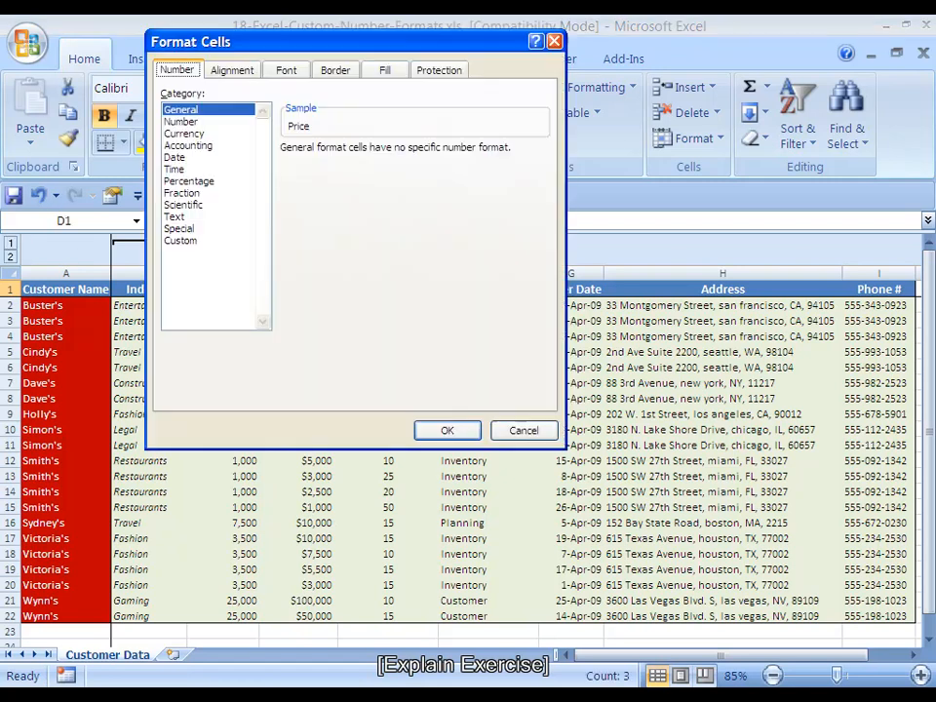
{"action": "key", "text": "Tab"}
{"action": "key", "text": "c"}
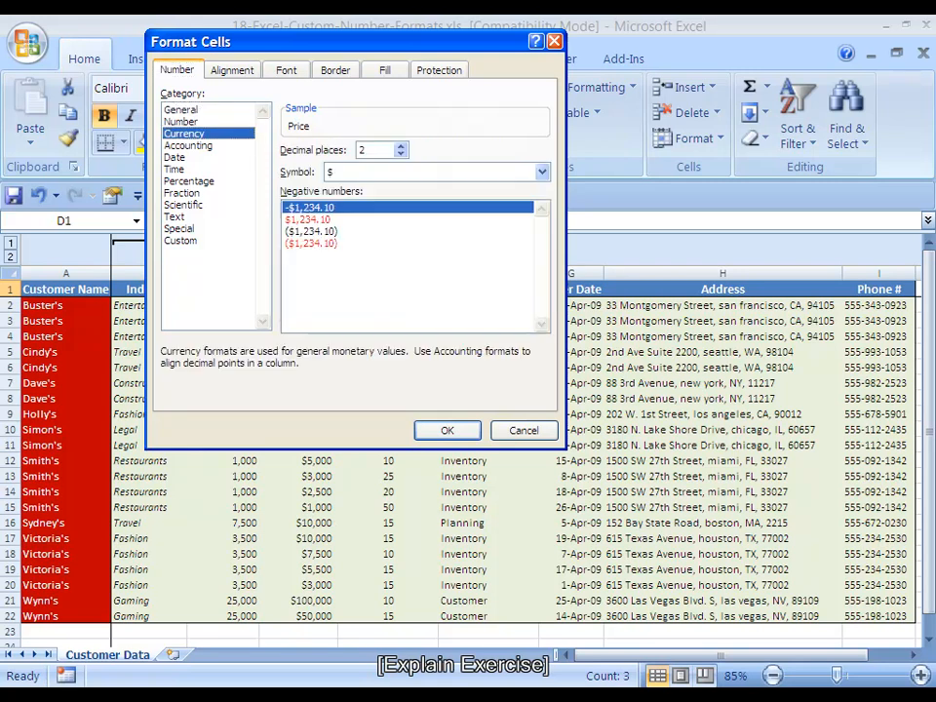
{"action": "key", "text": "c"}
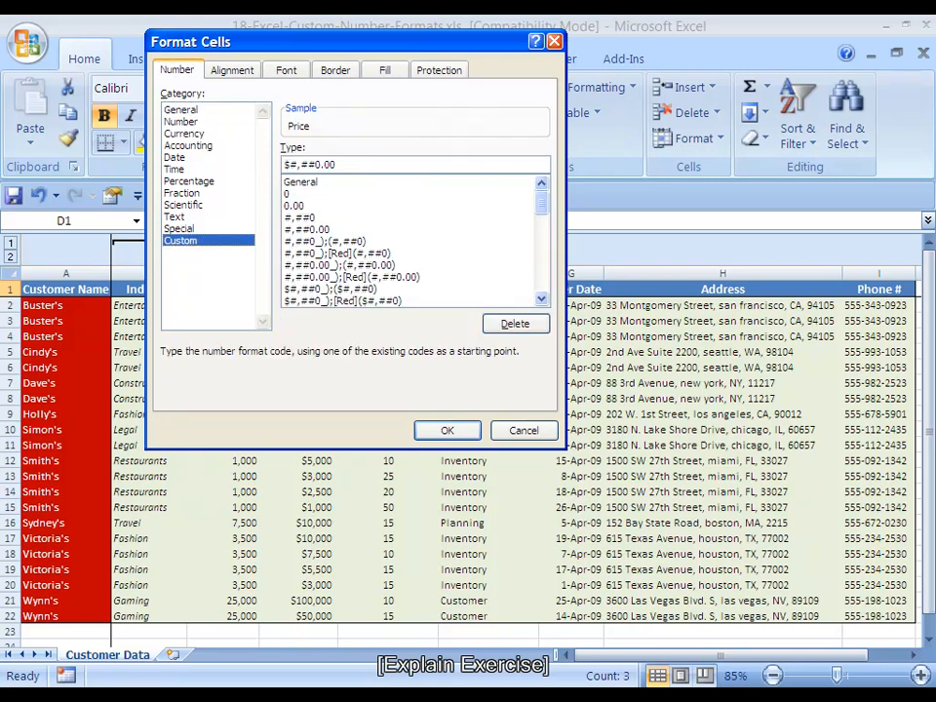
{"action": "key", "text": "Tab"}
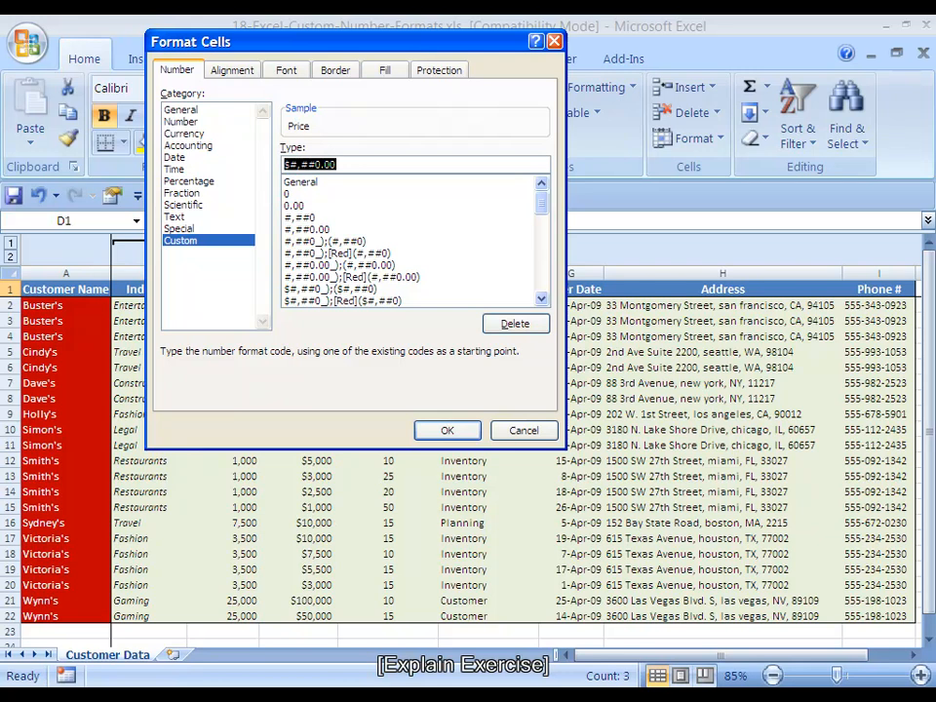
{"action": "type", "text": "\"P"}
{"action": "type", "text": "duct\""}
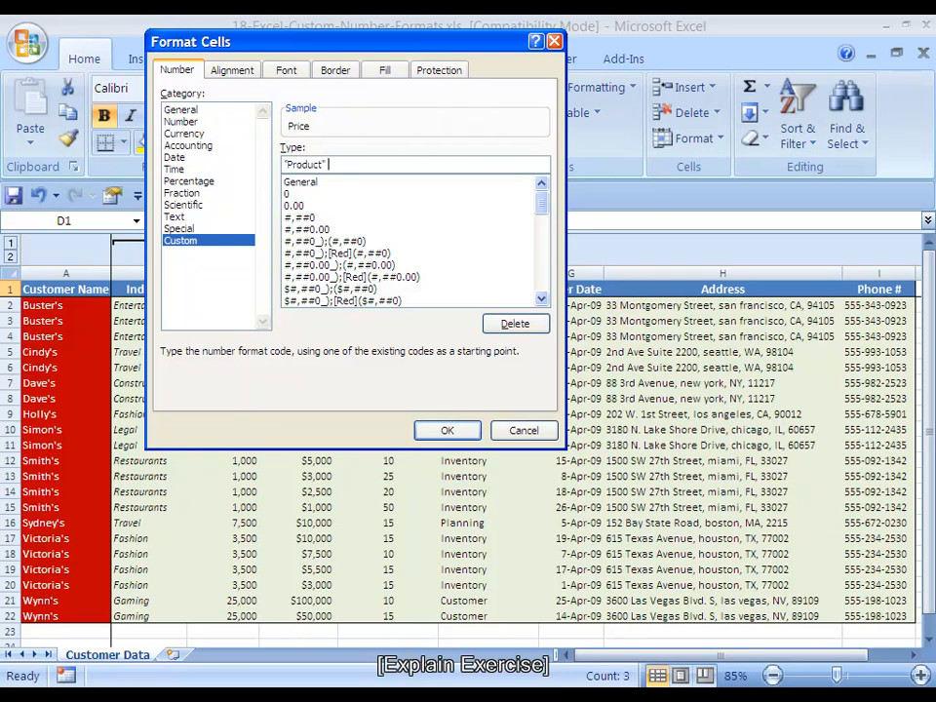
{"action": "type", "text": "@"}
{"action": "key", "text": "Return"}
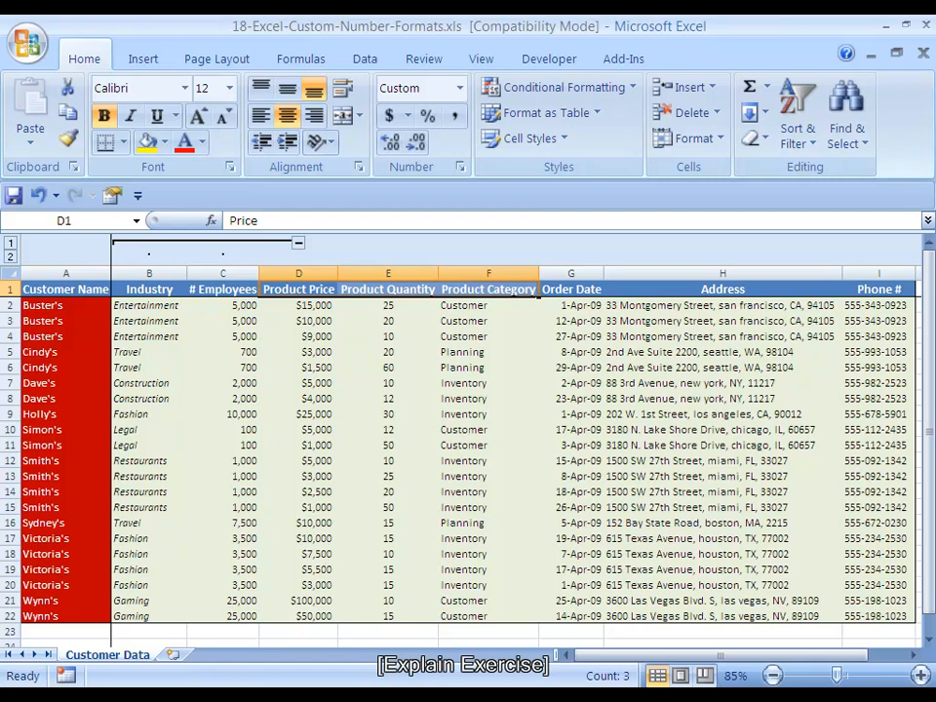
Undo the header renames and custom format to restore the original product headers.
{"action": "key", "text": "Down"}
{"action": "key", "text": "Up"}
{"action": "key", "text": "Right"}
{"action": "key", "text": "Left"}
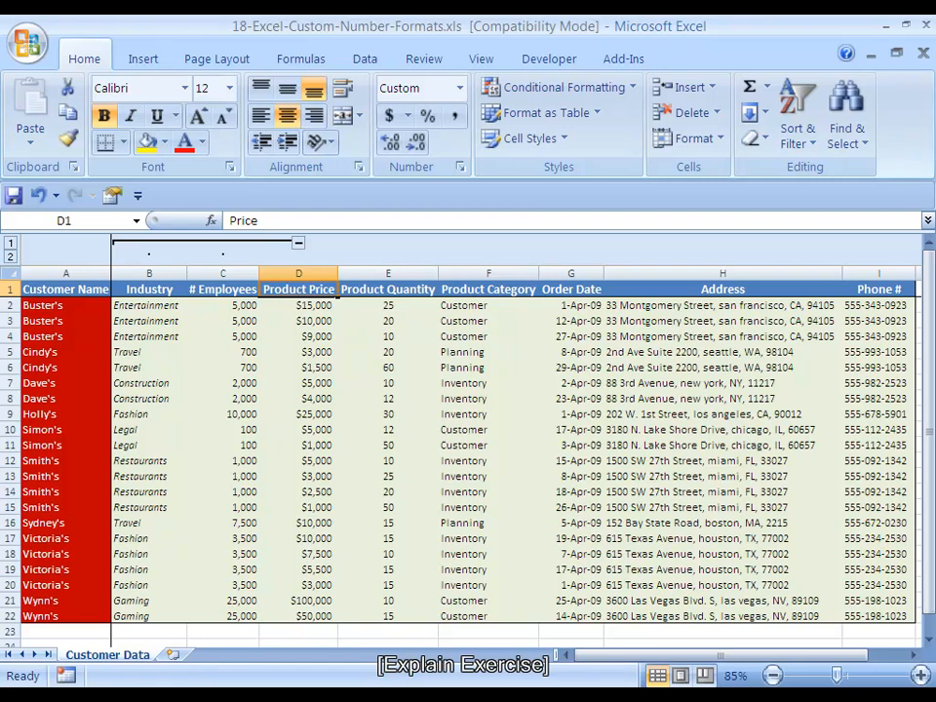
{"action": "left_click_drag", "start_coordinate": [299, 289], "coordinate": [487, 289]}
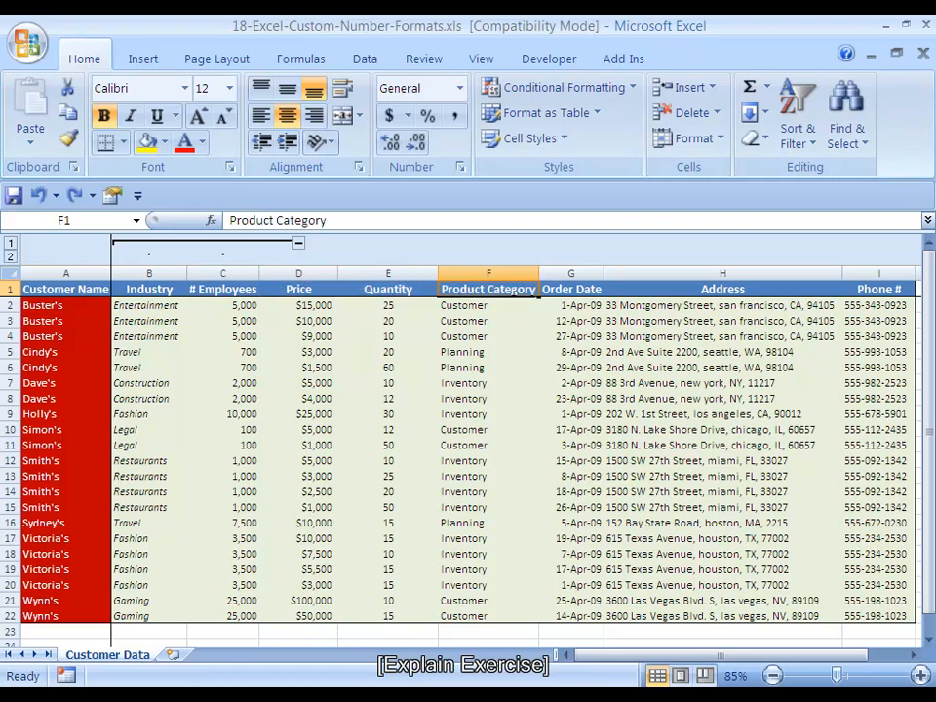
{"action": "key", "text": "ctrl+z"}
{"action": "key", "text": "ctrl+z"}
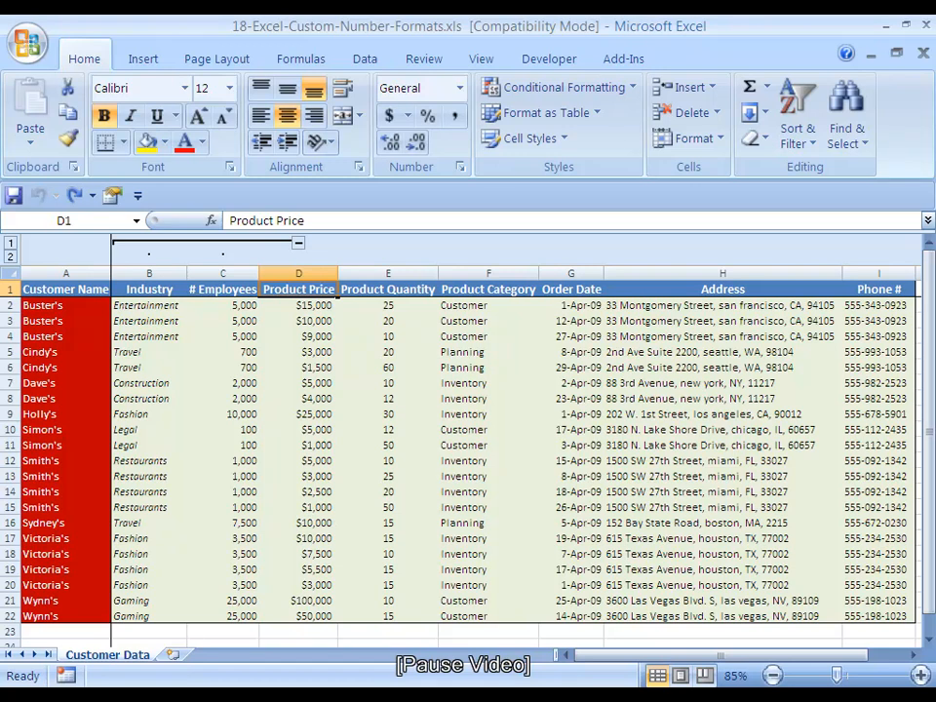
Rename the three product headers in the customer data sheet to Price, Quantity and Category.
{"action": "type", "text": "Price"}
{"action": "key", "text": "ctrl+Return"}
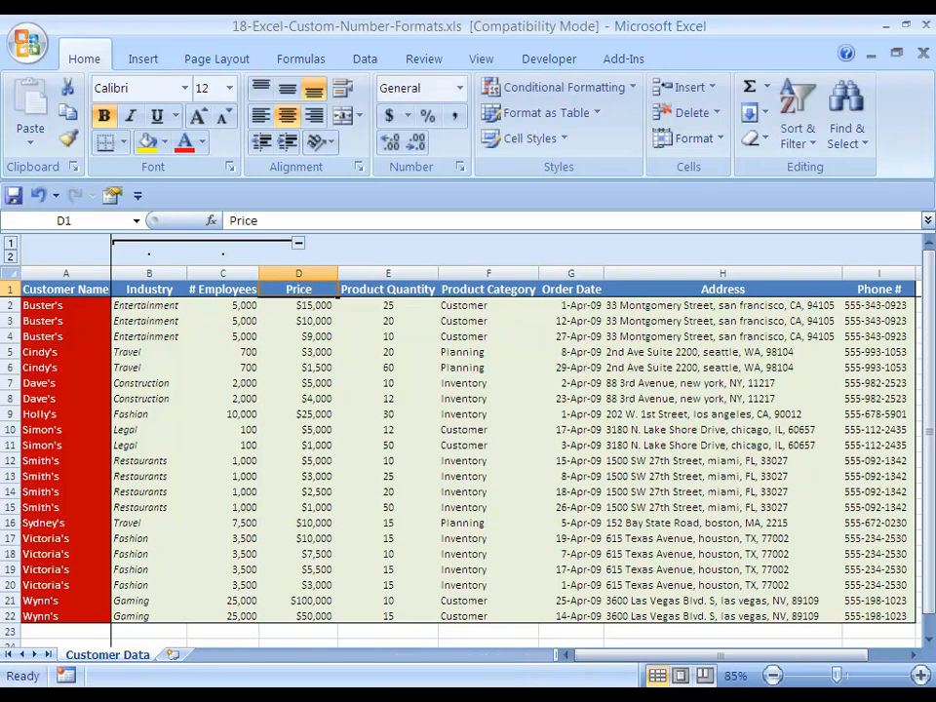
{"action": "key", "text": "Right"}
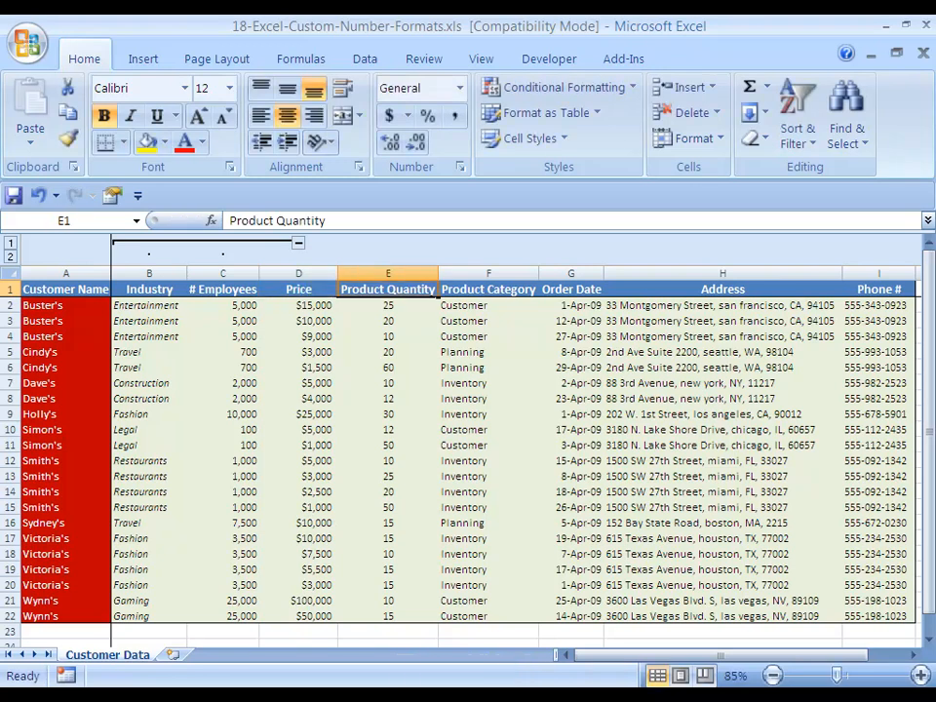
{"action": "type", "text": "Quantity"}
{"action": "key", "text": "Tab"}
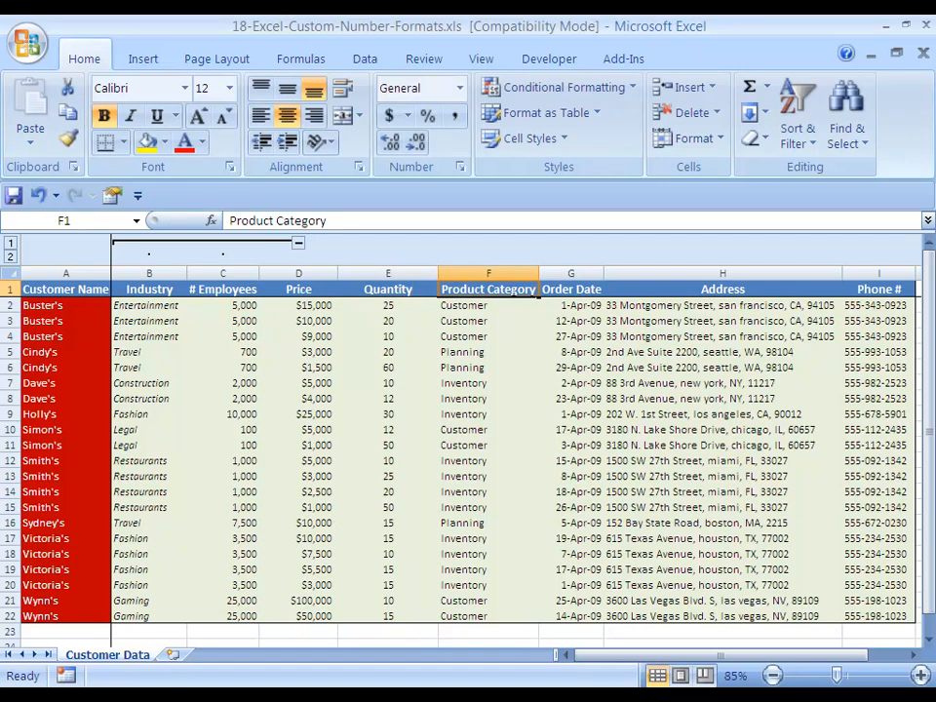
{"action": "type", "text": "Category"}
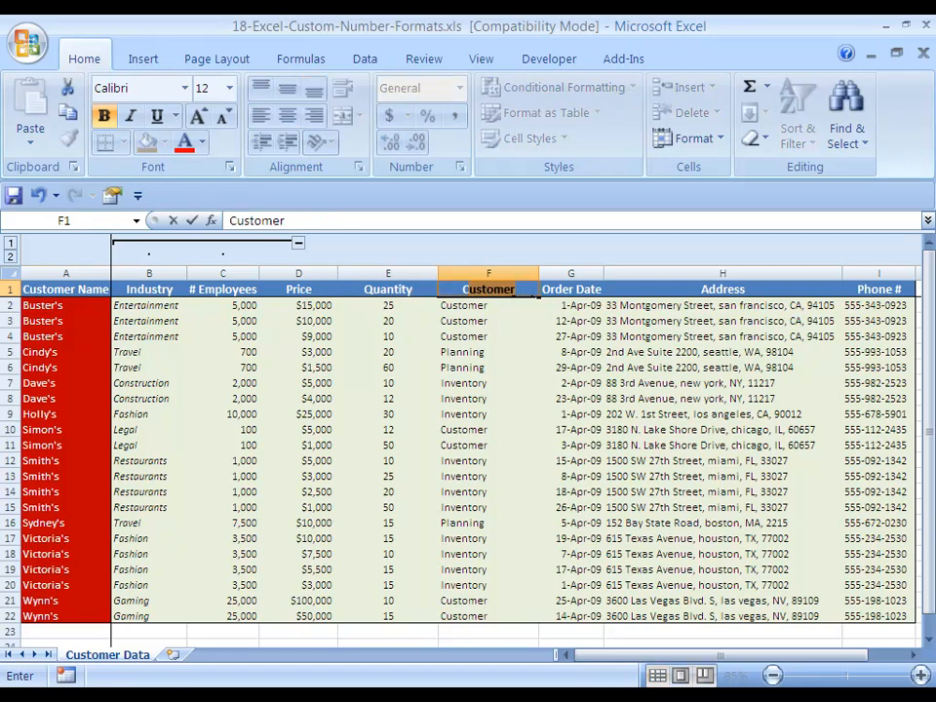
{"action": "key", "text": "ctrl+Return"}
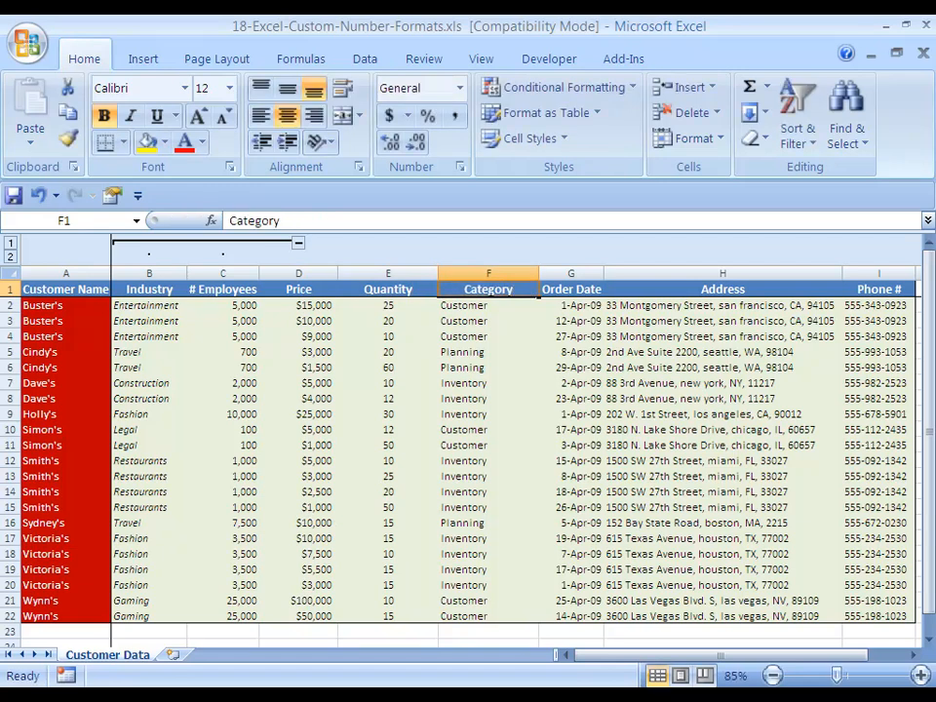
Apply the custom format "Product" @ to the Price, Quantity and Category headers.
{"action": "key", "text": "Left"}
{"action": "key", "text": "Left"}
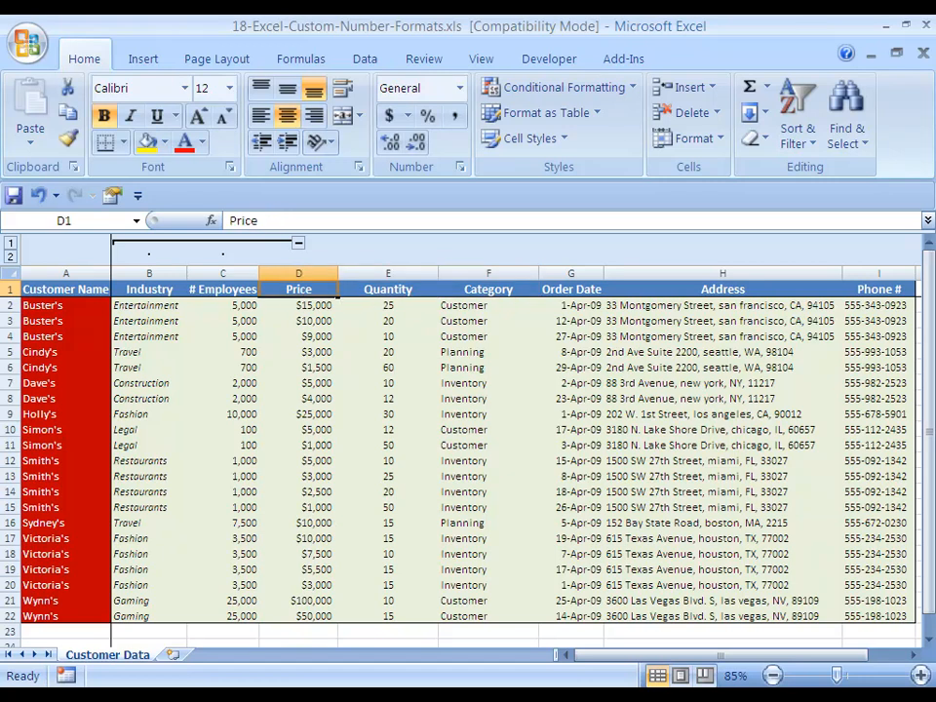
{"action": "key", "text": "shift+Right"}
{"action": "key", "text": "shift+Right"}
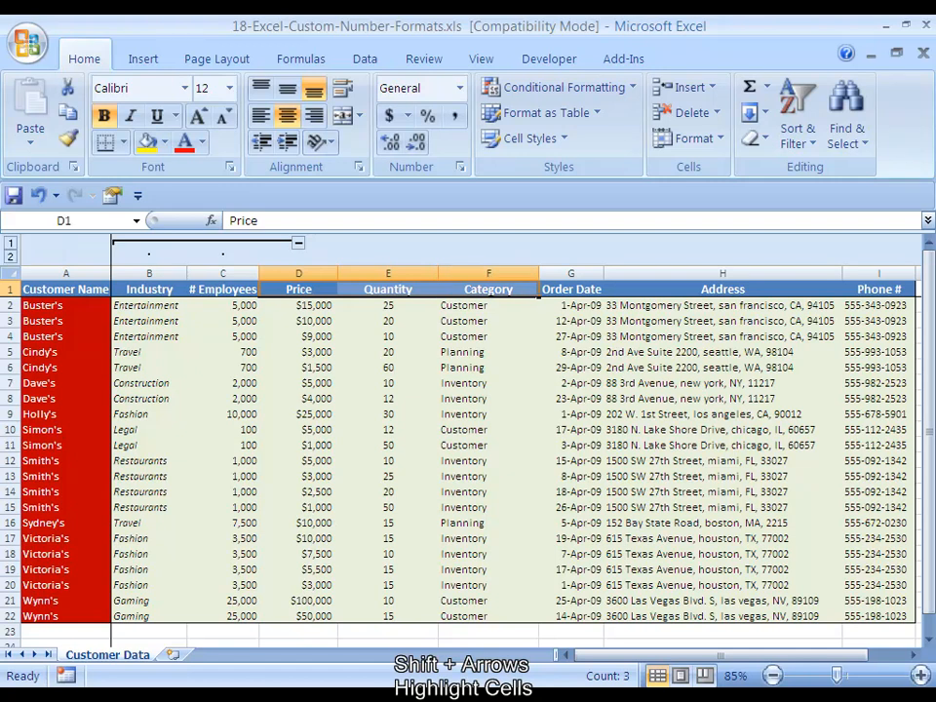
{"action": "key", "text": "ctrl+1"}
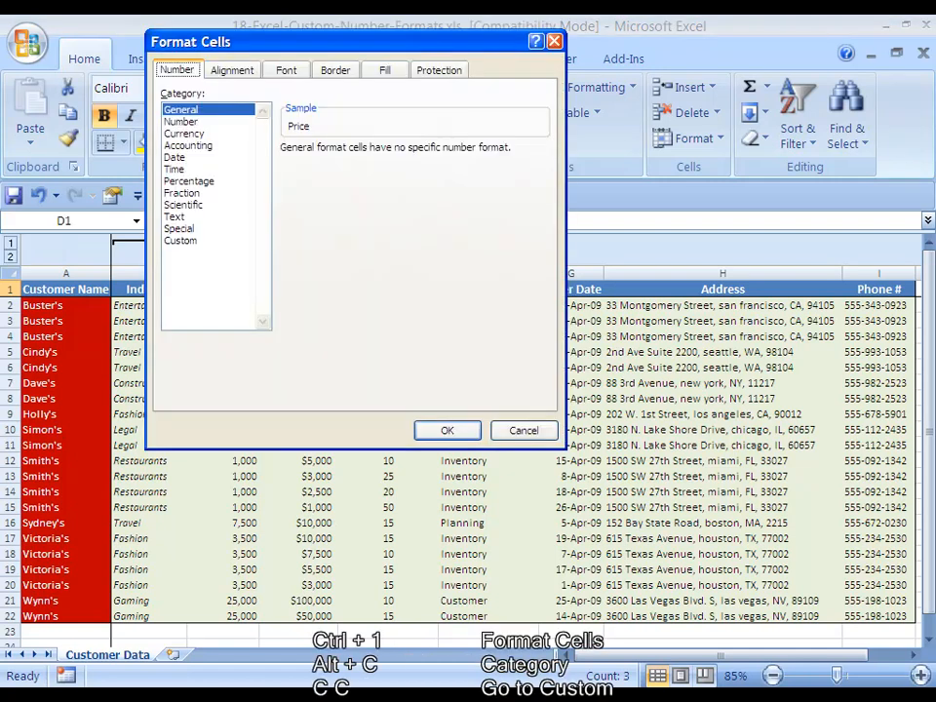
{"action": "key", "text": "alt+c"}
{"action": "key", "text": "c"}
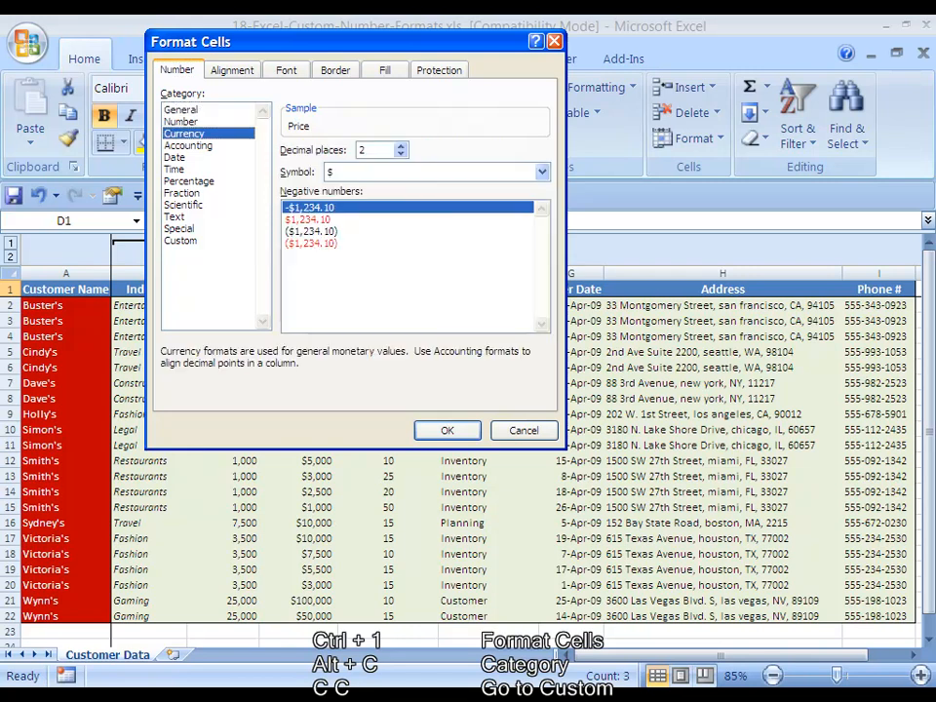
{"action": "key", "text": "c"}
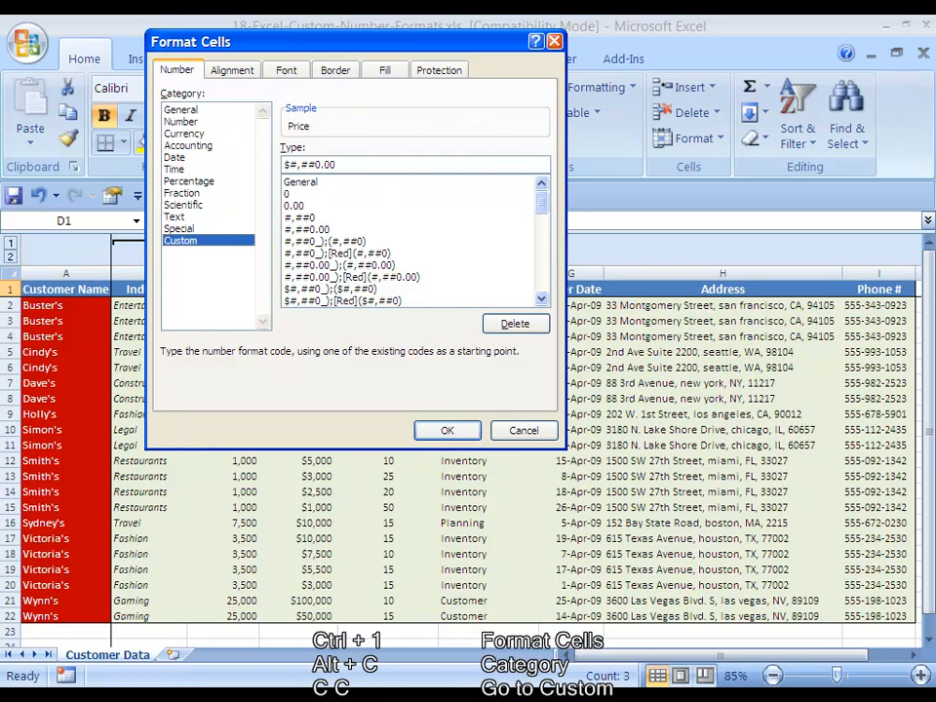
{"action": "key", "text": "alt+t"}
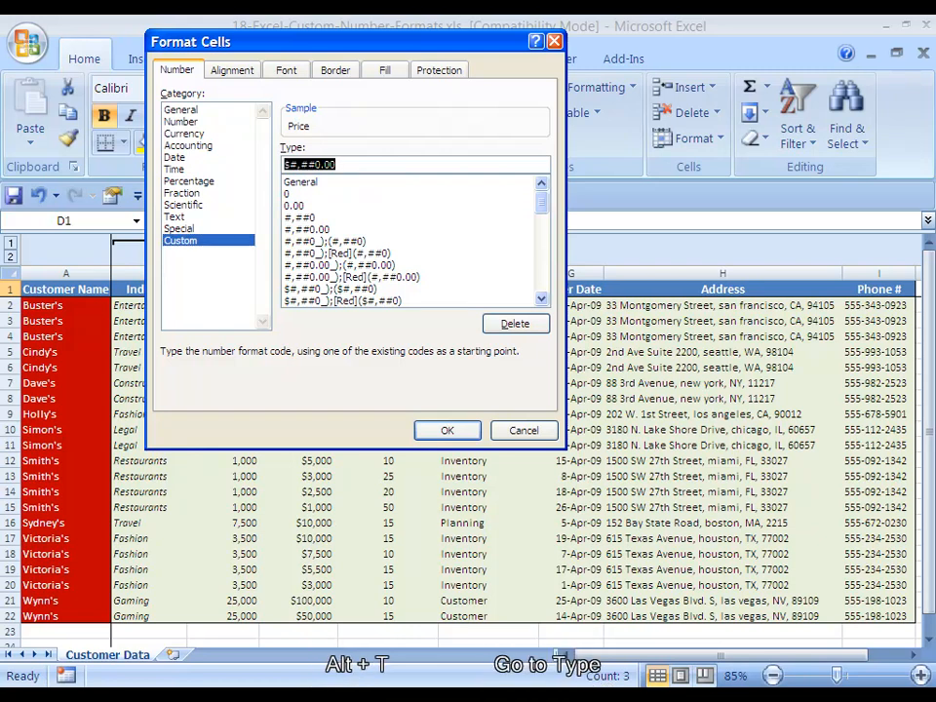
{"action": "type", "text": "\""}
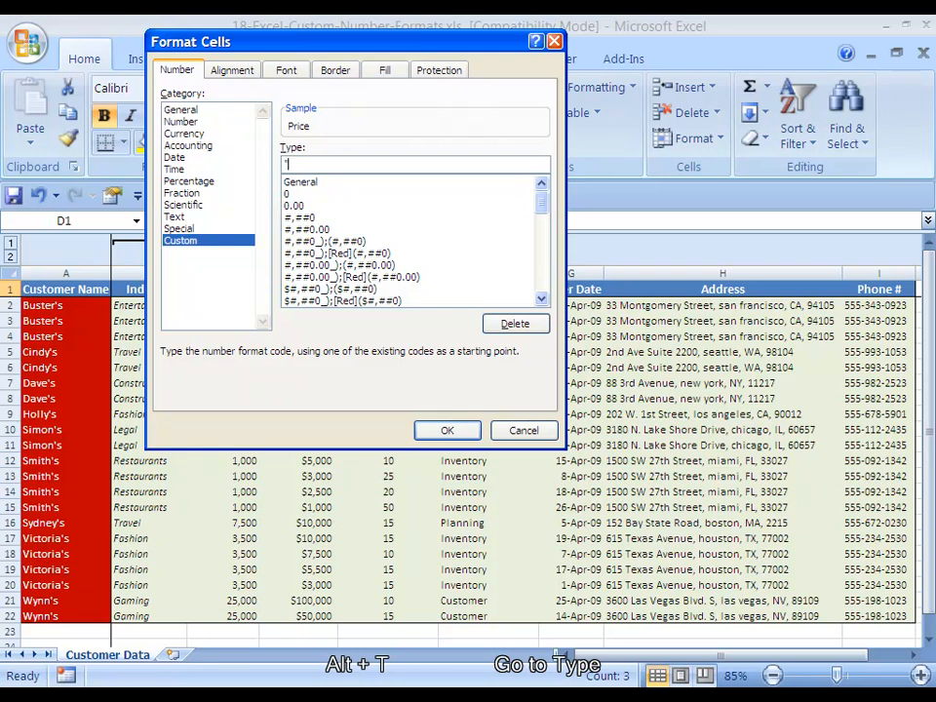
{"action": "type", "text": "Product\" "}
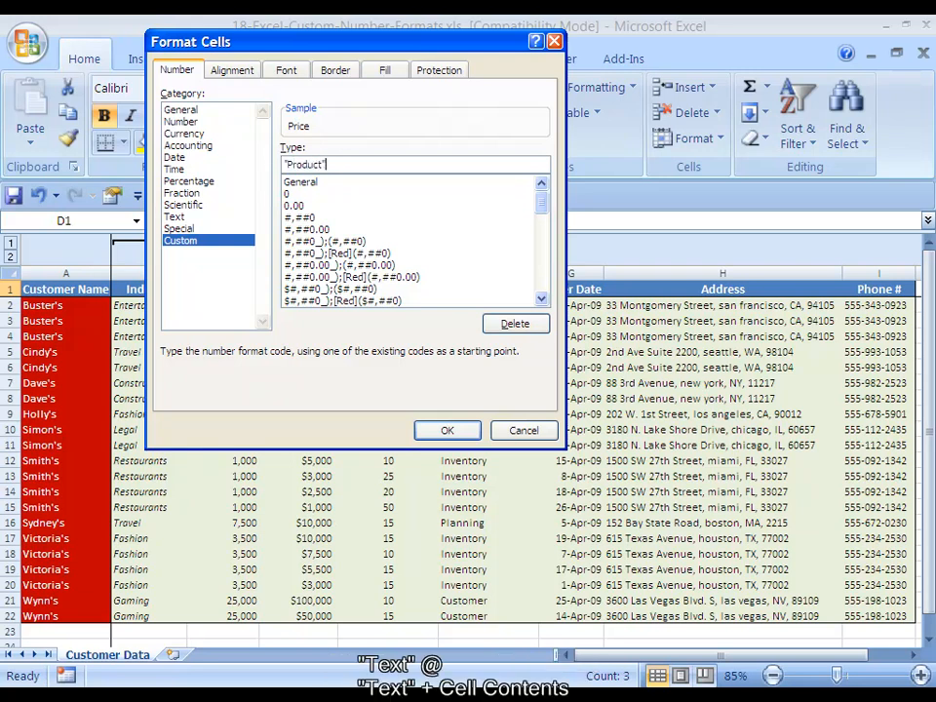
{"action": "type", "text": "@"}
{"action": "key", "text": "Return"}
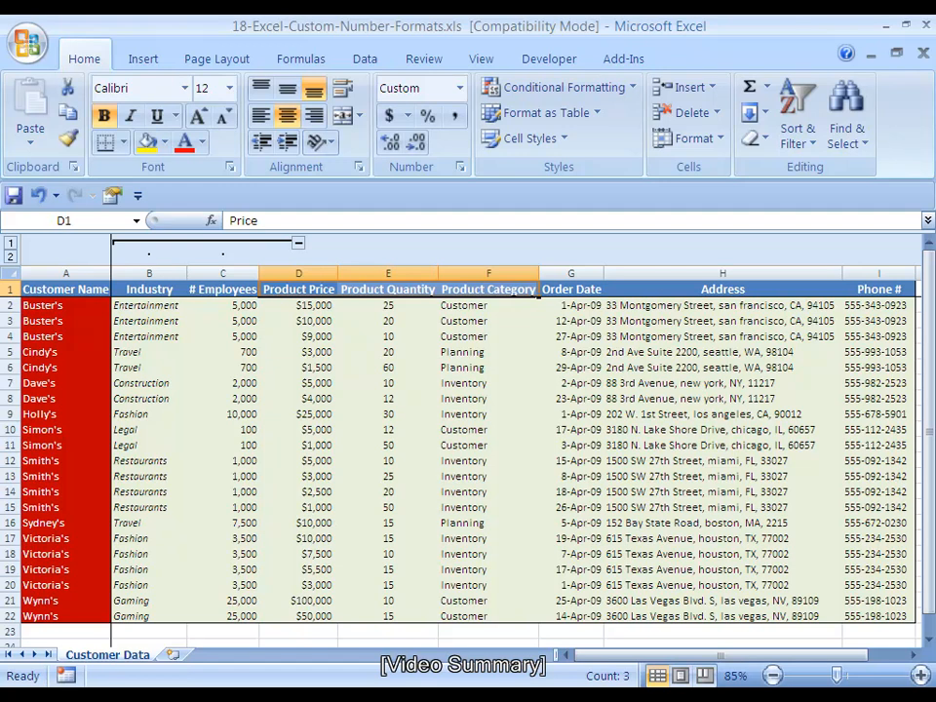
Select the address cells from H2 down to the last data row.
{"action": "key", "text": "Right"}
{"action": "key", "text": "Right"}
{"action": "key", "text": "Down"}
{"action": "key", "text": "Right"}
{"action": "key", "text": "Right"}
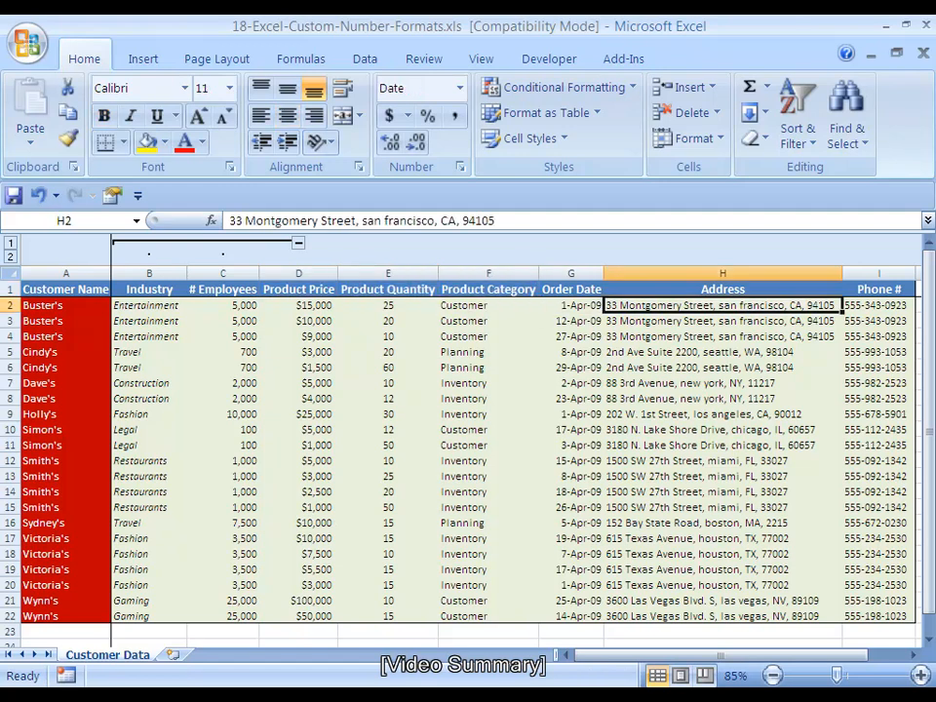
{"action": "key", "text": "ctrl+shift+Down"}
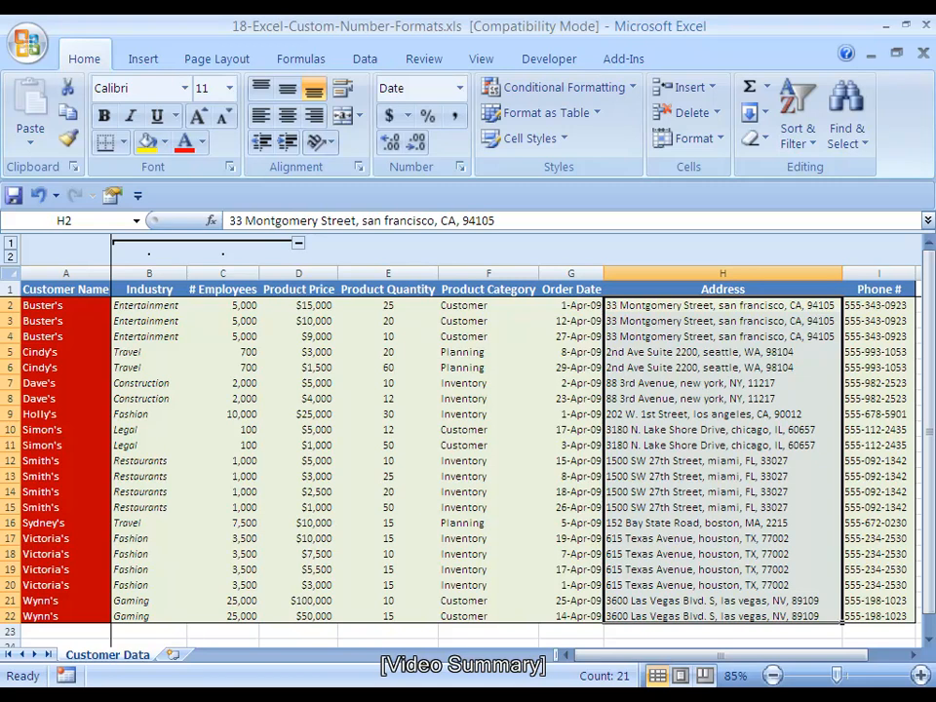